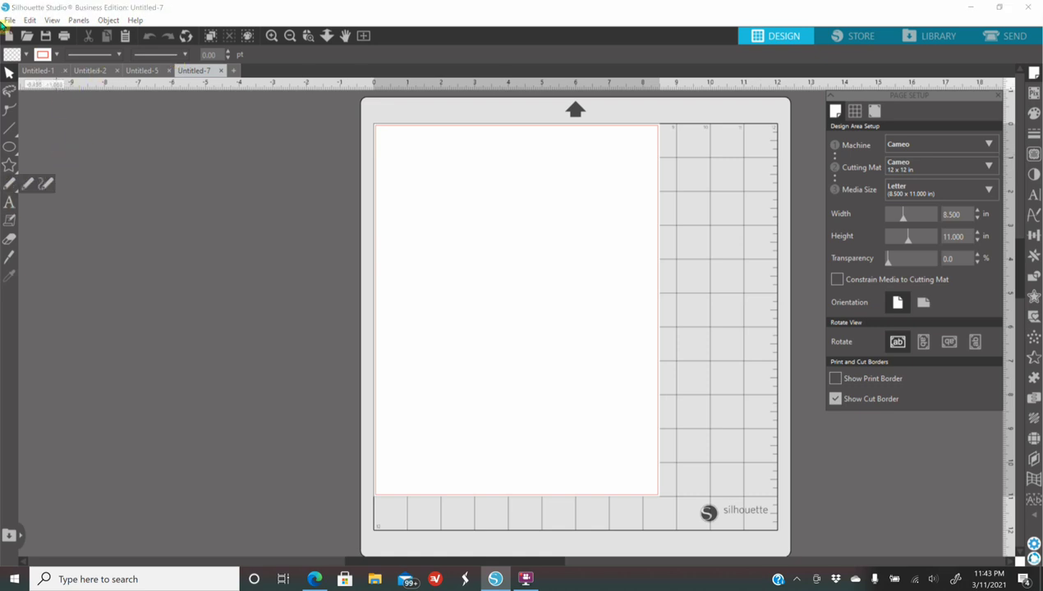
- Draw a rectangle about 3.2 by 3.2 in on the page and move it to the middle of the page
mouse_move(6, 148)
click(27, 146)
drag(535, 327, 643, 438)
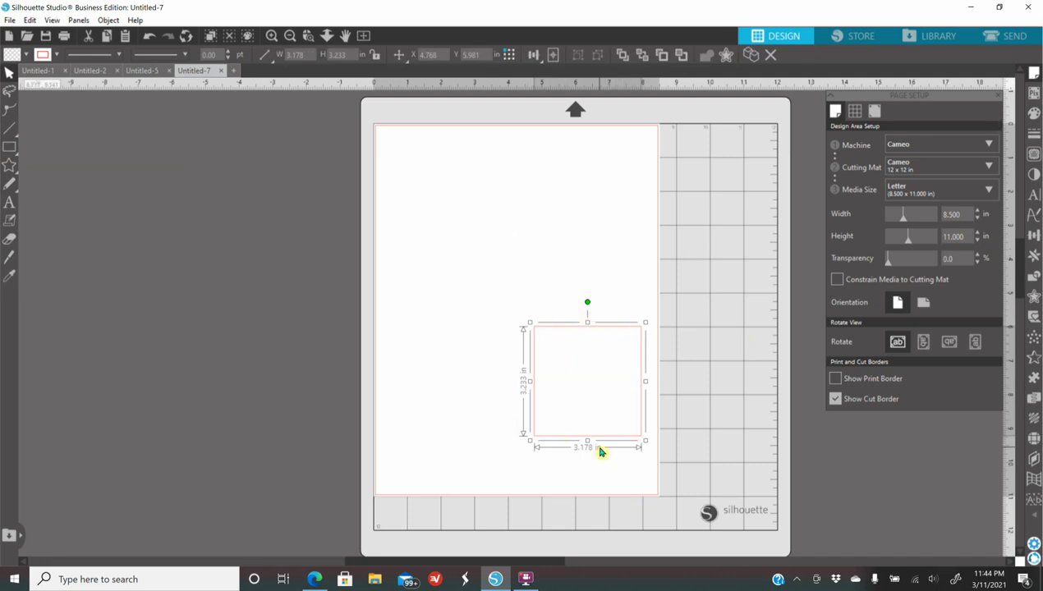
click(273, 37)
click(277, 39)
drag(617, 354, 438, 233)
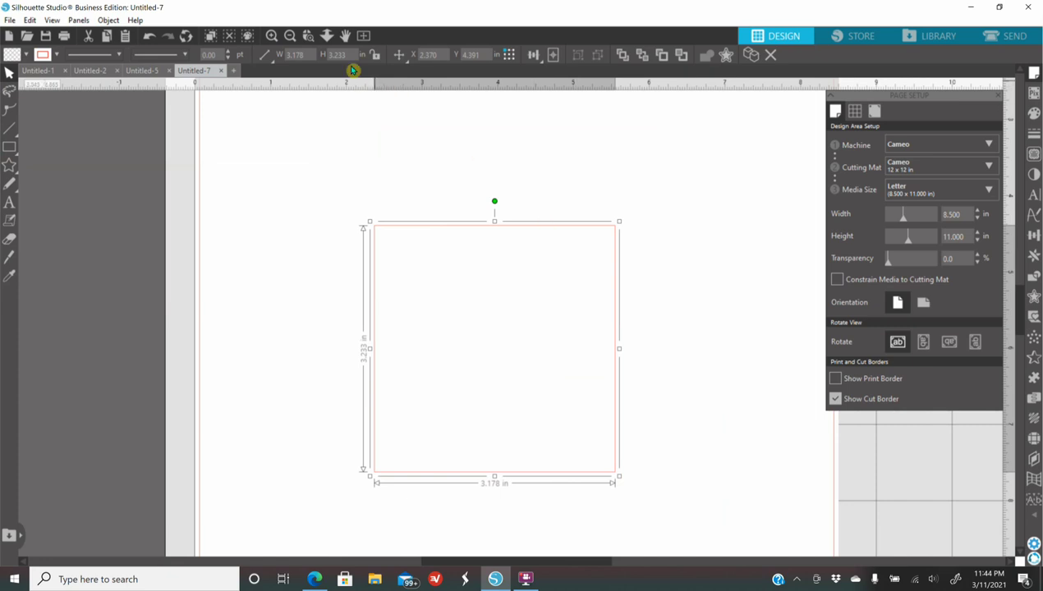
- Set the rectangle's width and height to 6 in each
click(298, 55)
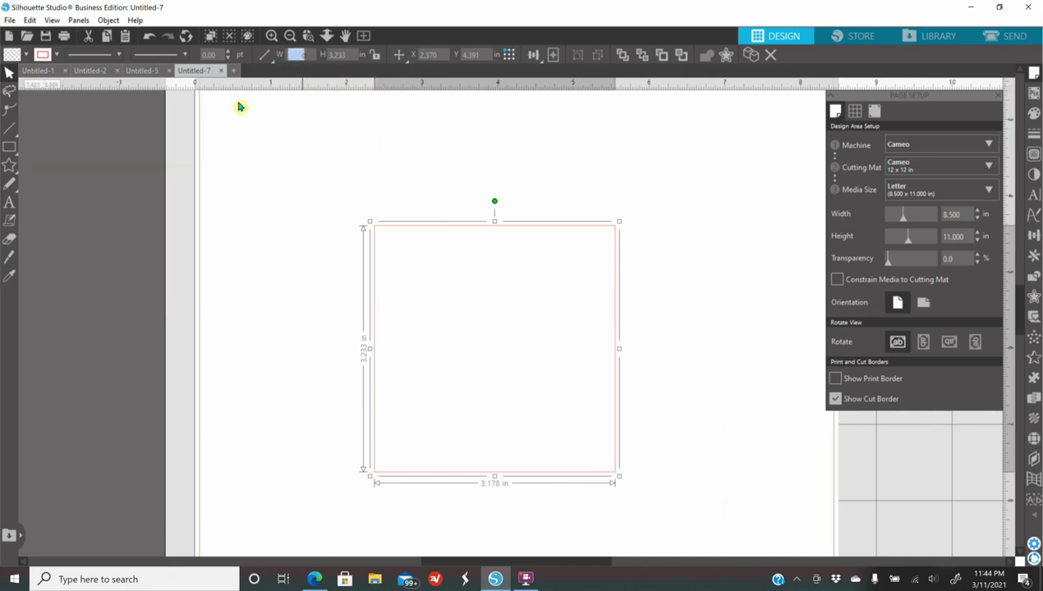
text(6)
key(Return)
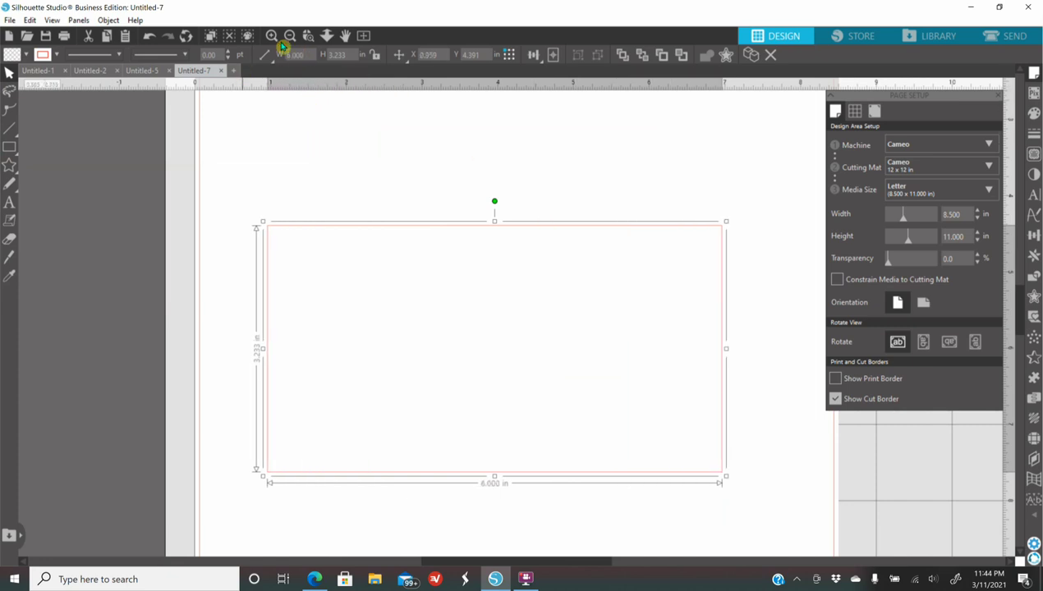
key(Tab)
text(6)
key(Return)
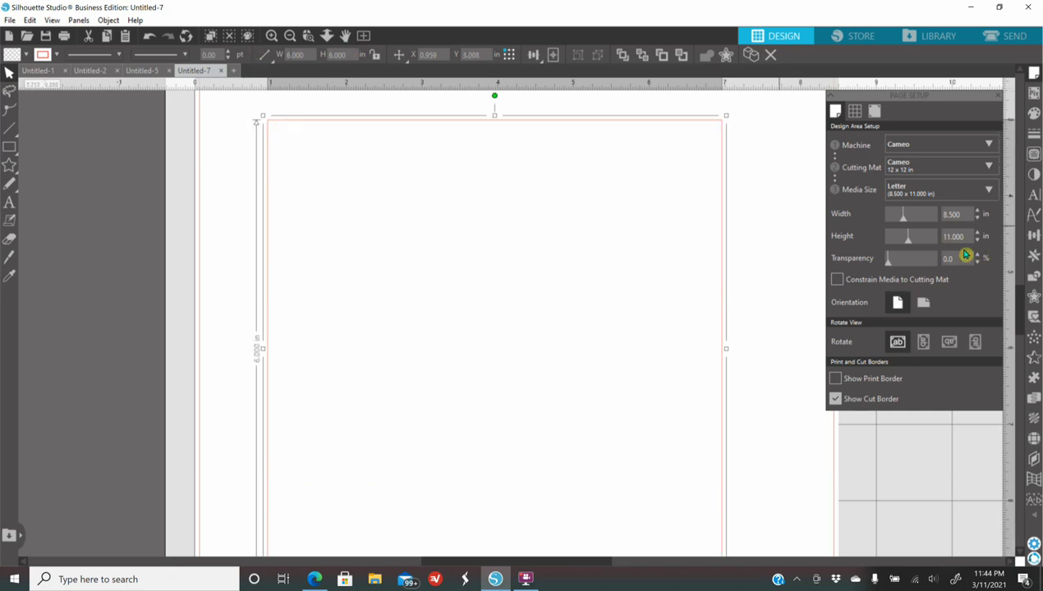
- Fill the 6 in square with black and position it on the upper half of the page
click(1033, 115)
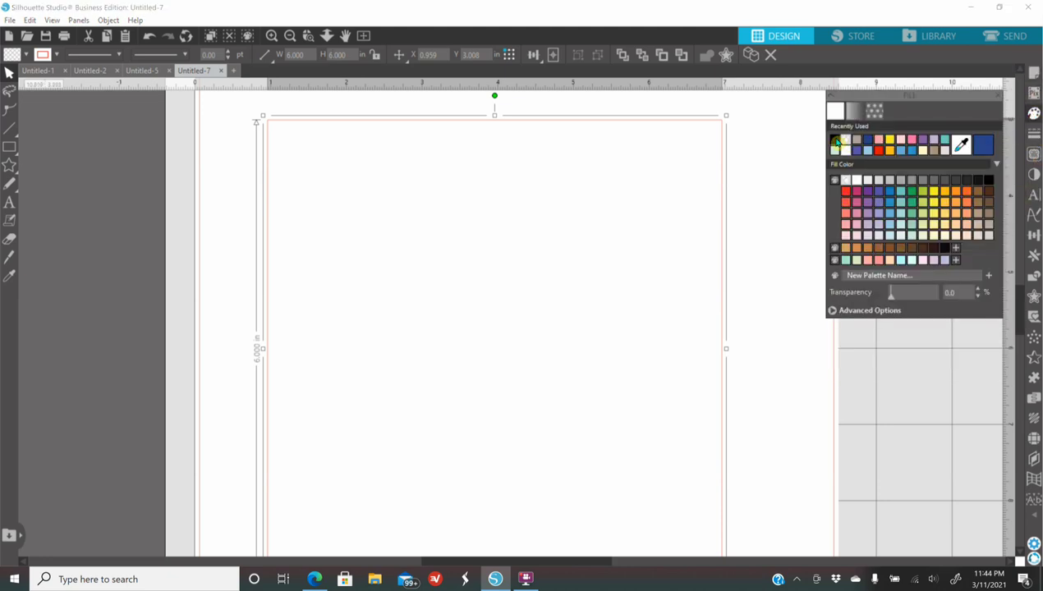
click(837, 140)
click(290, 35)
click(290, 35)
drag(459, 328, 492, 263)
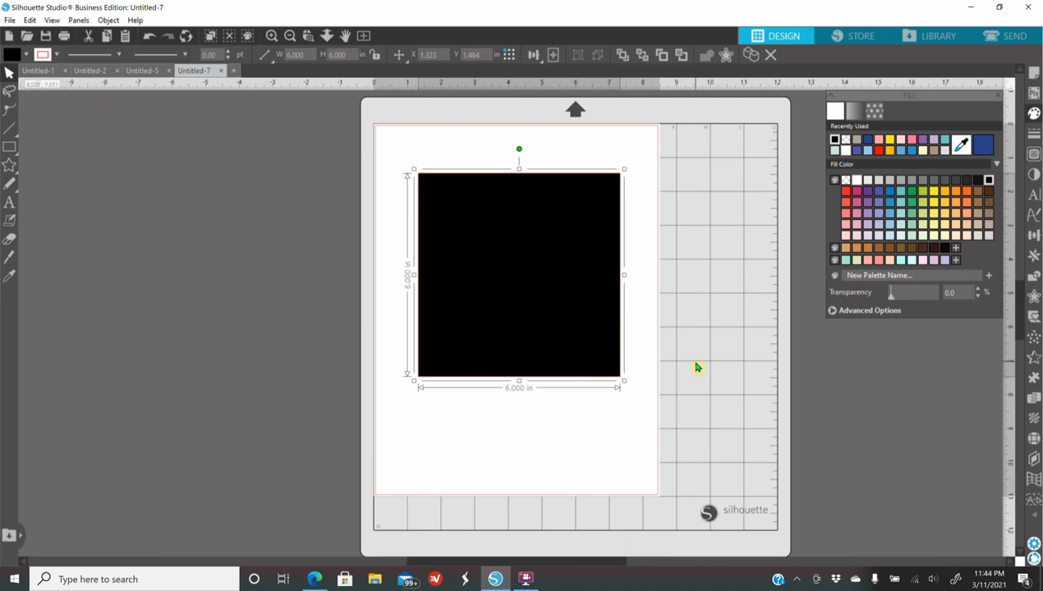
click(738, 339)
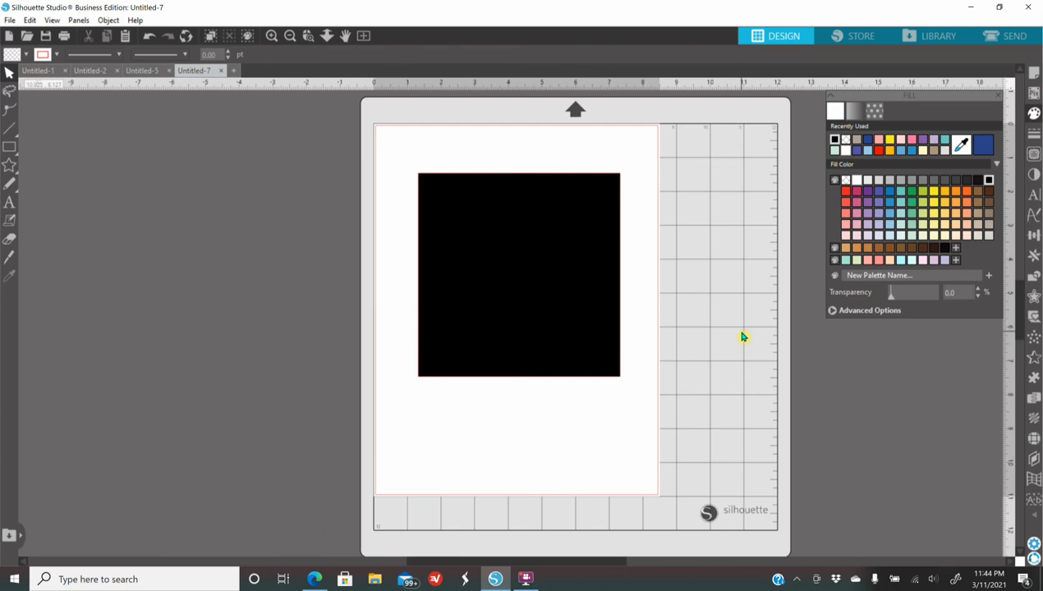
click(1032, 76)
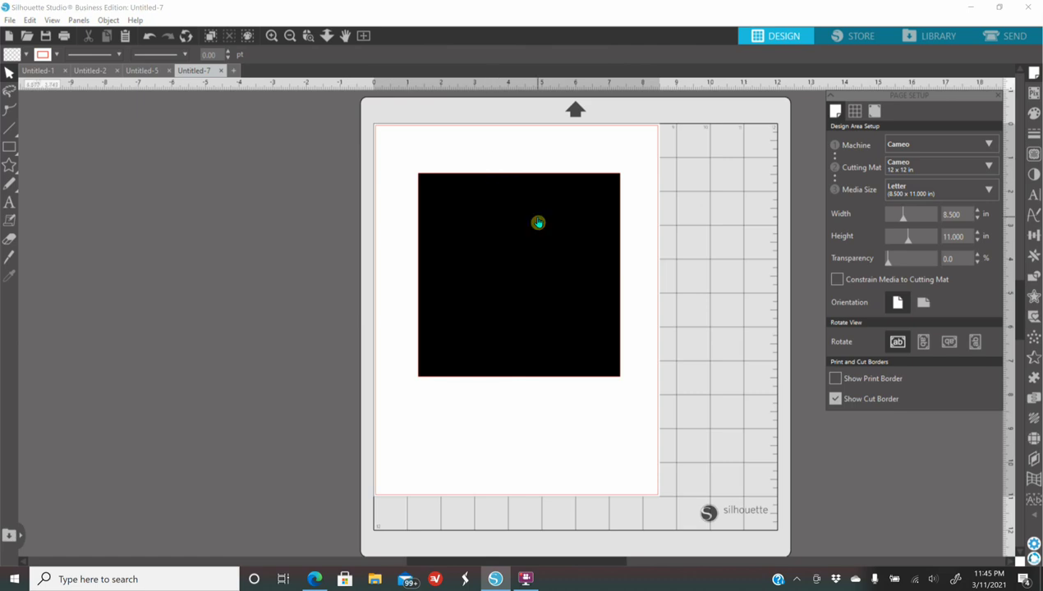
- Switch to the Edge browser and copy the nine-icon Outer Space Vector Icons image from the "space free svg" Bing results
click(313, 579)
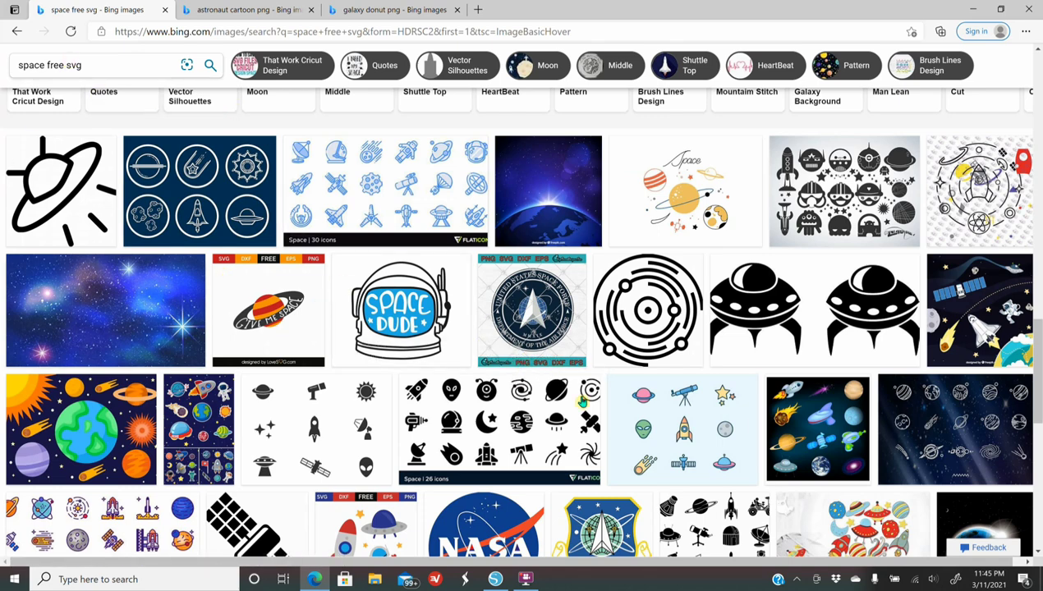
scroll(583, 402, down, 1)
scroll(639, 448, down, 1)
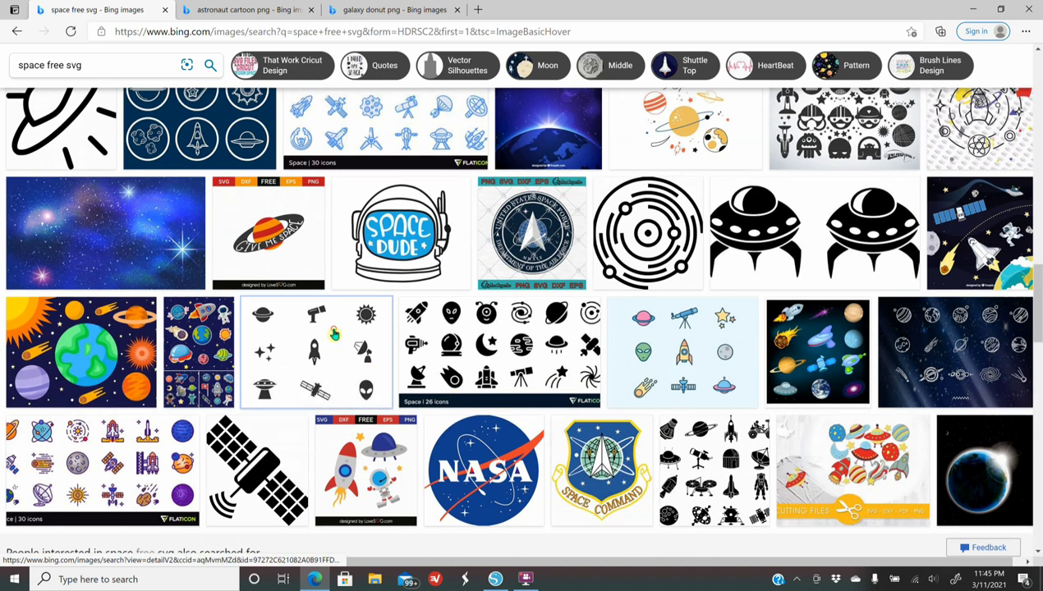
click(334, 333)
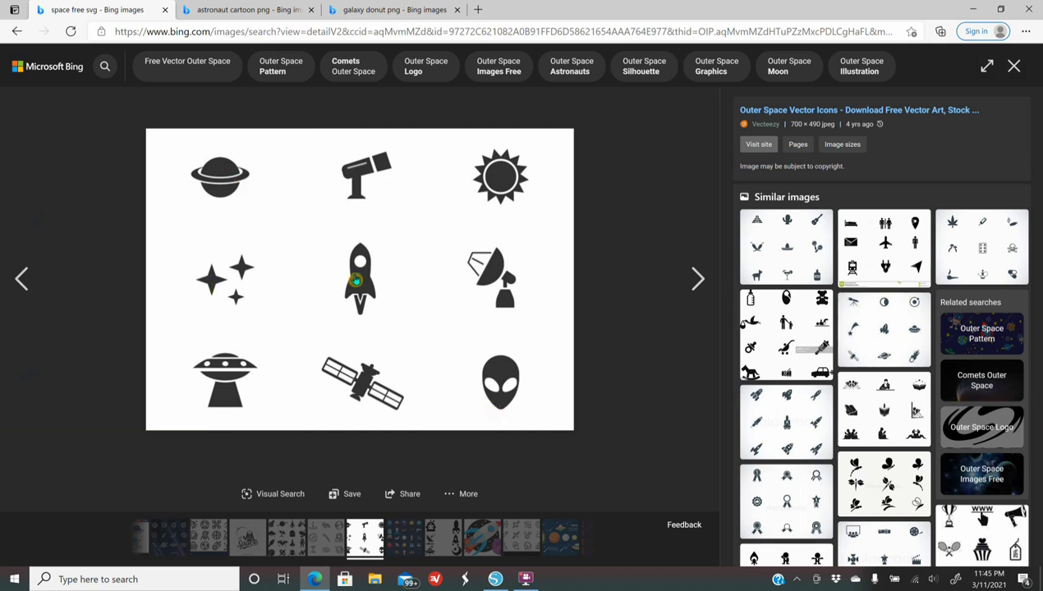
right_click(356, 279)
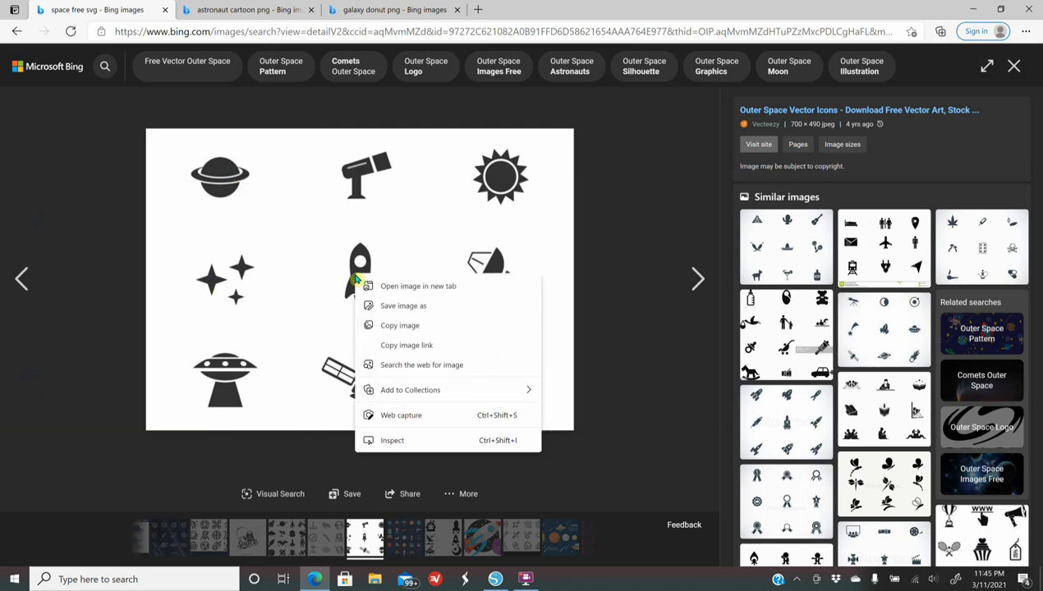
click(442, 328)
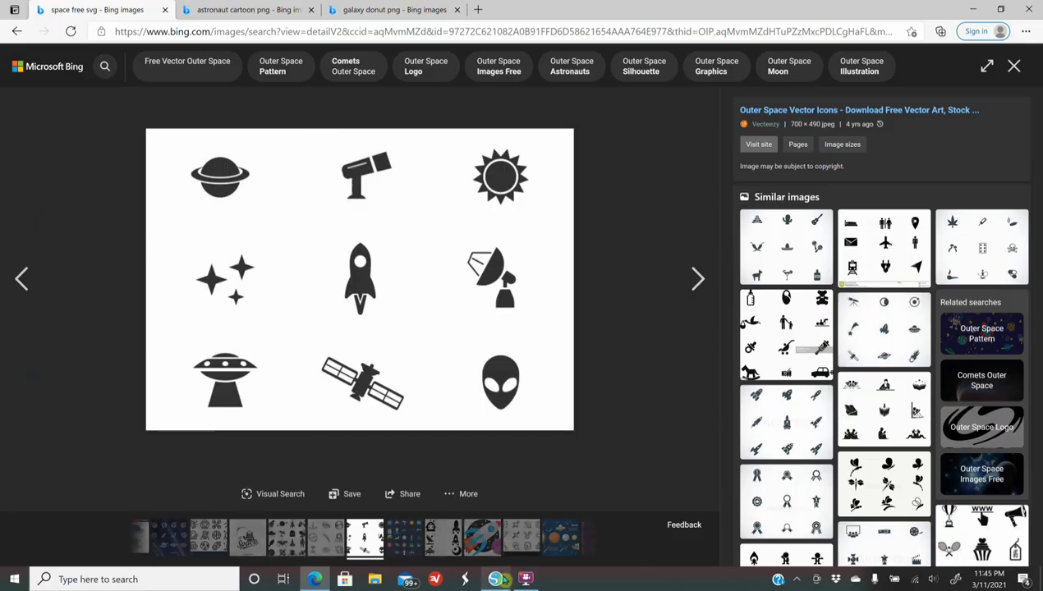
- Return to Silhouette Studio, paste the icon sheet beside the mat, and enlarge it to about 8.8 in wide
click(494, 580)
right_click(223, 223)
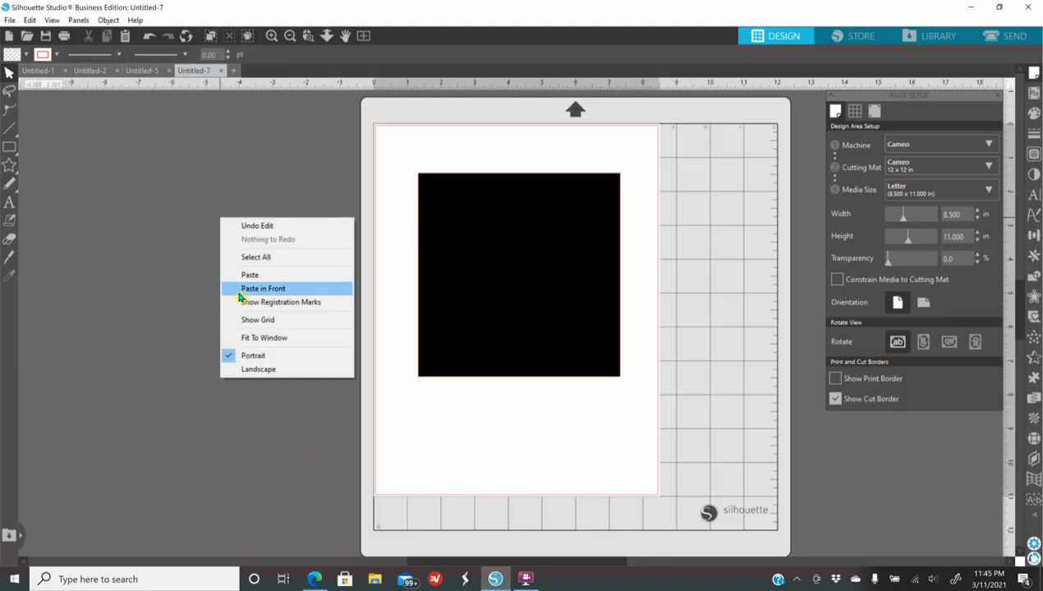
click(266, 277)
drag(526, 351, 275, 268)
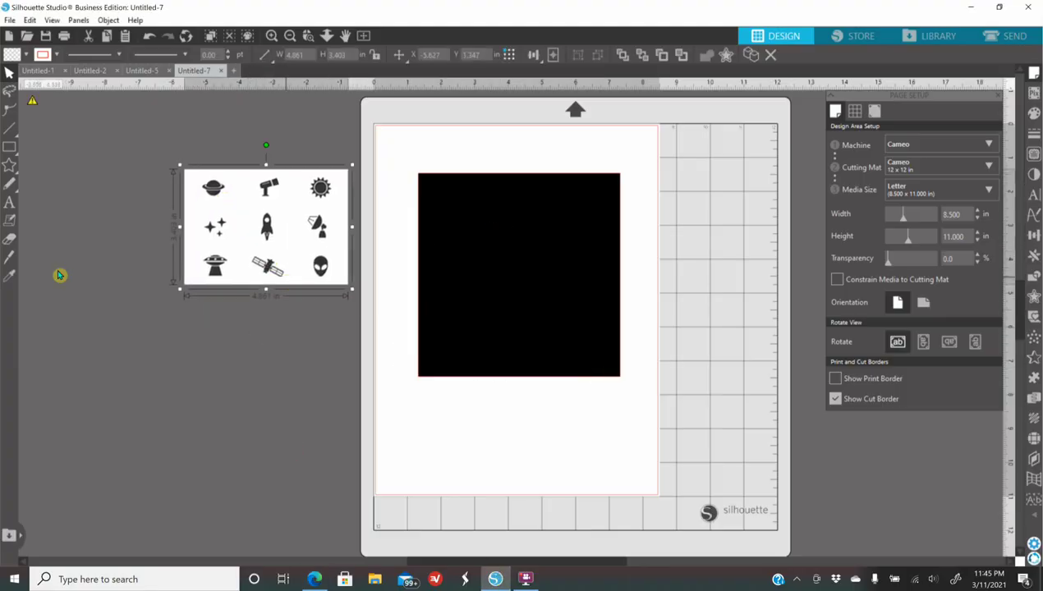
drag(176, 293, 54, 415)
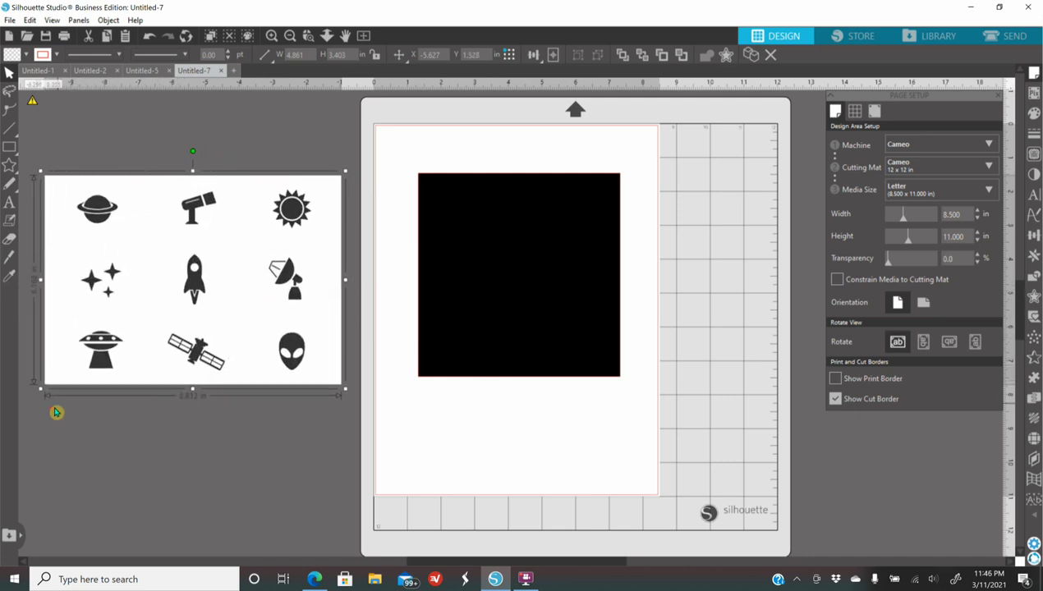
click(257, 458)
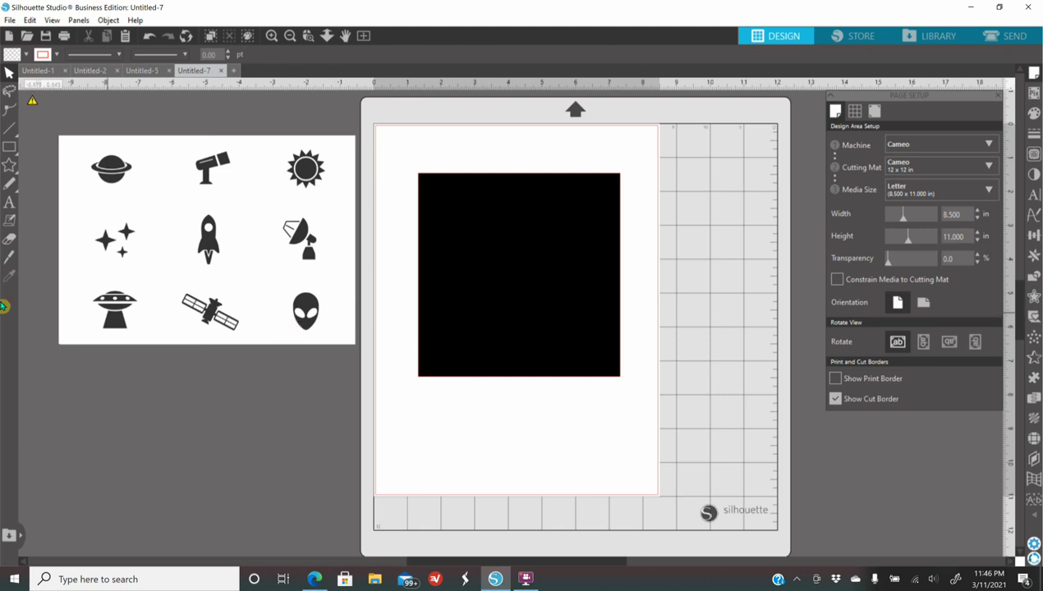
- Add the text "2" on the page below the black square
click(9, 205)
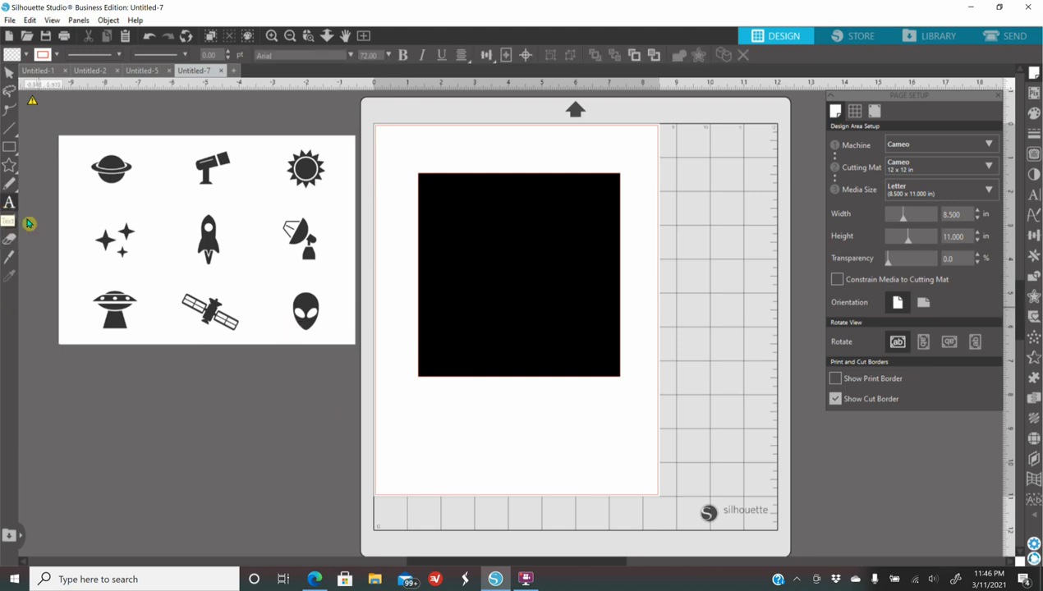
click(531, 429)
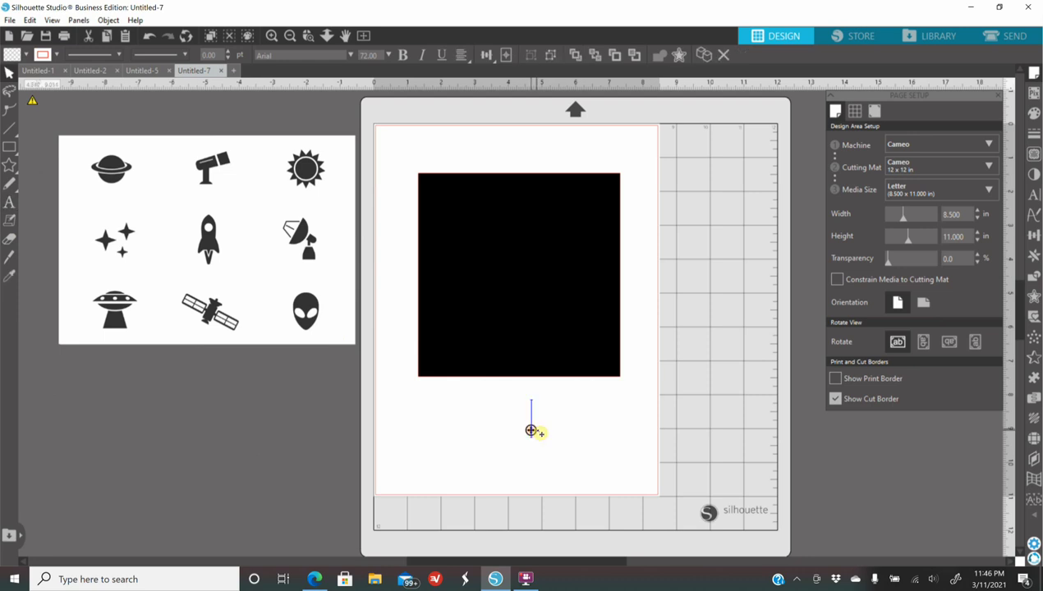
text(?)
key(Return)
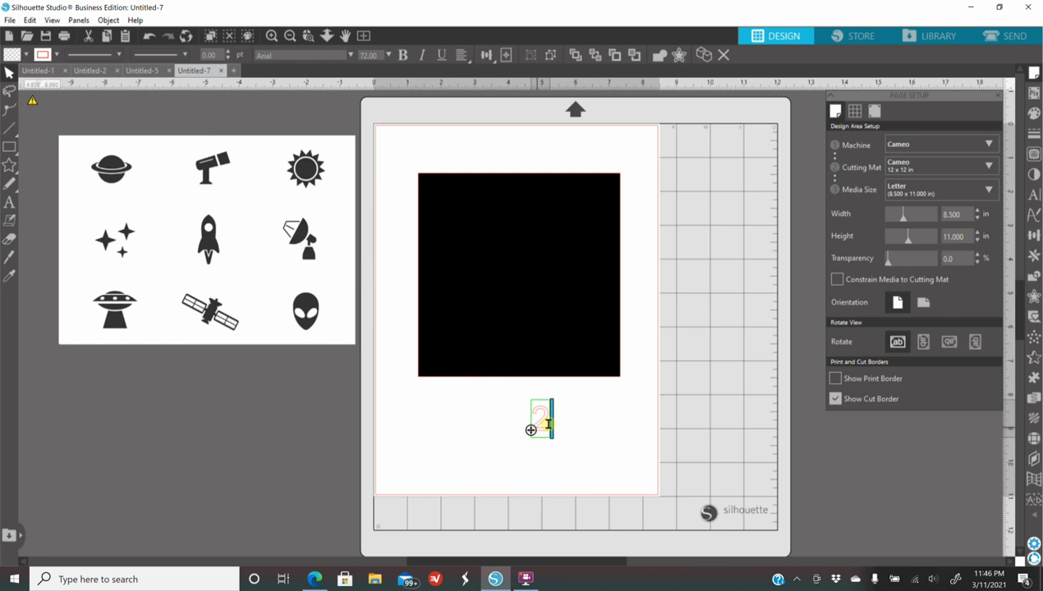
click(735, 337)
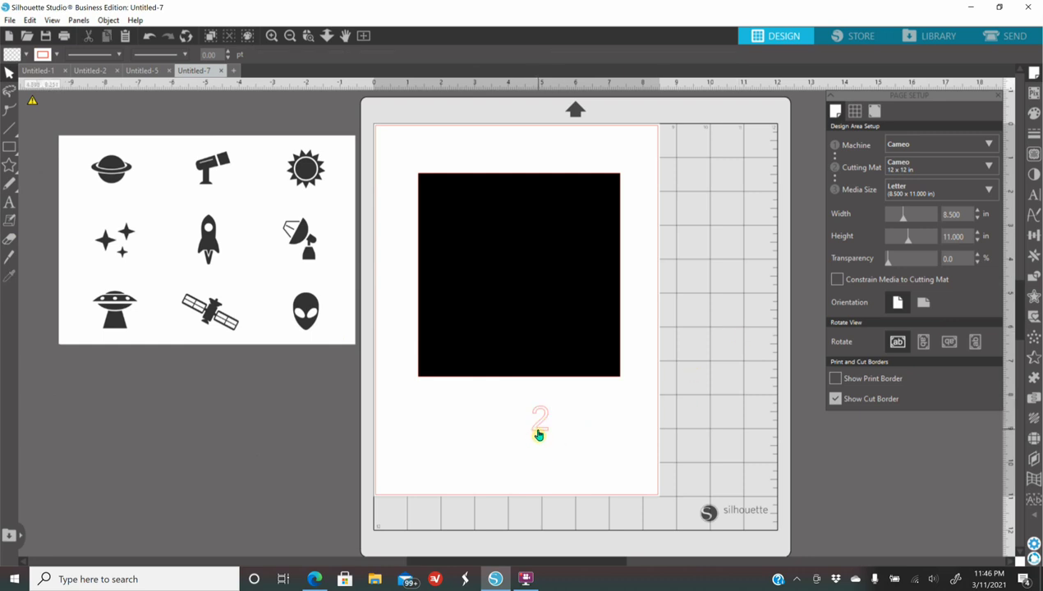
- Fill the 2 with purple and set its font to Berlin Sans FB Demi
click(539, 434)
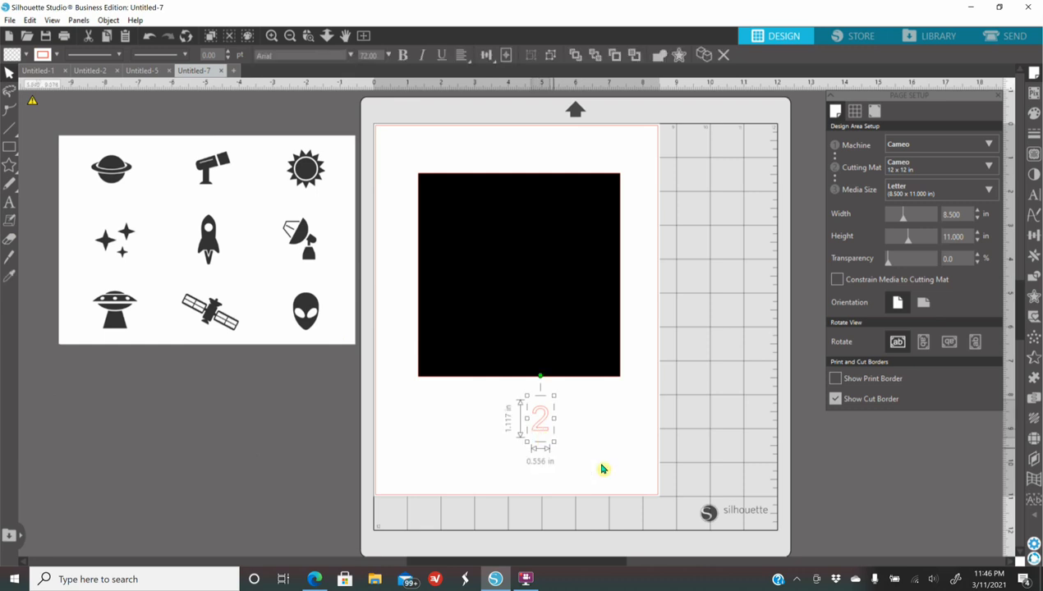
click(1033, 115)
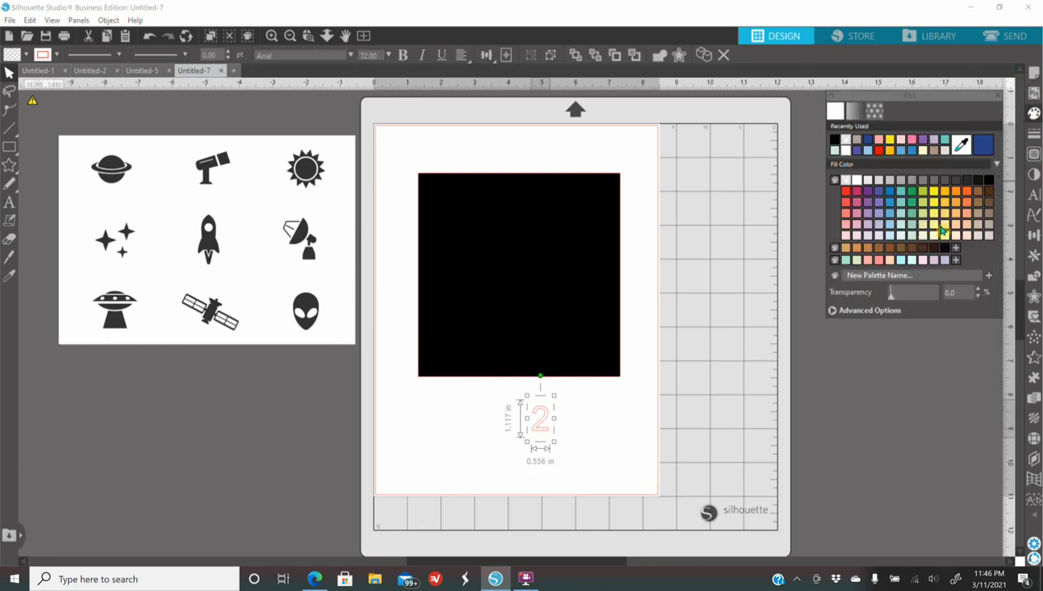
click(868, 201)
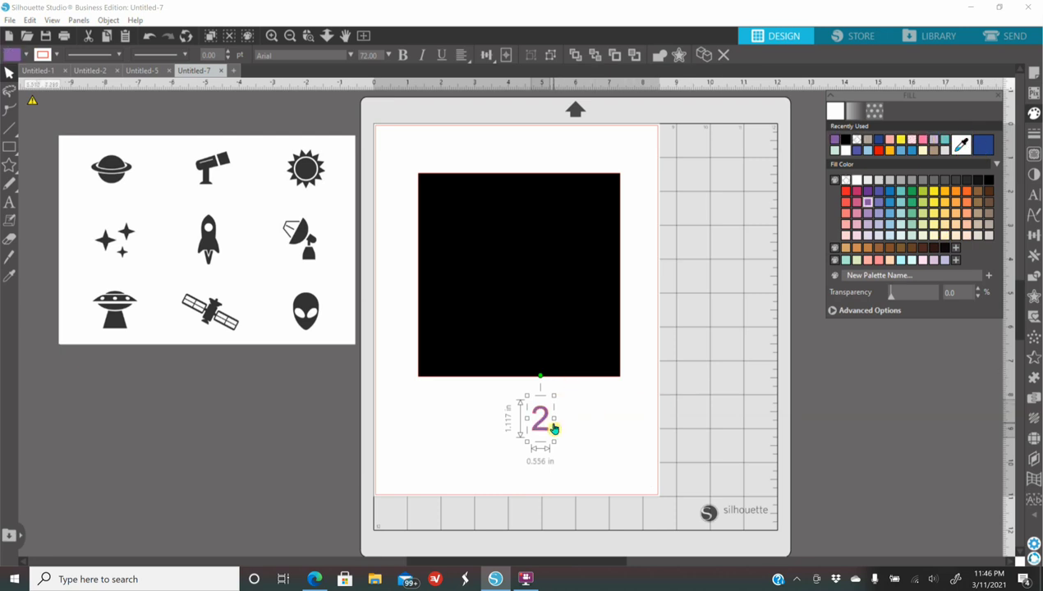
click(1035, 197)
click(851, 211)
click(868, 258)
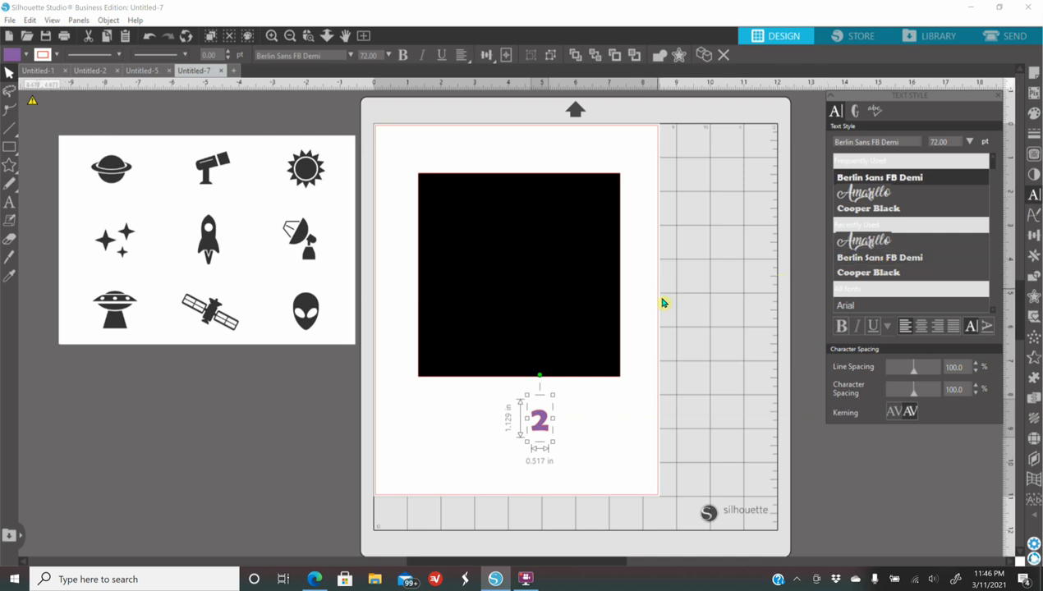
- Move the 2 onto the left part of the black square and enlarge it to about 401 pt
drag(554, 444, 469, 254)
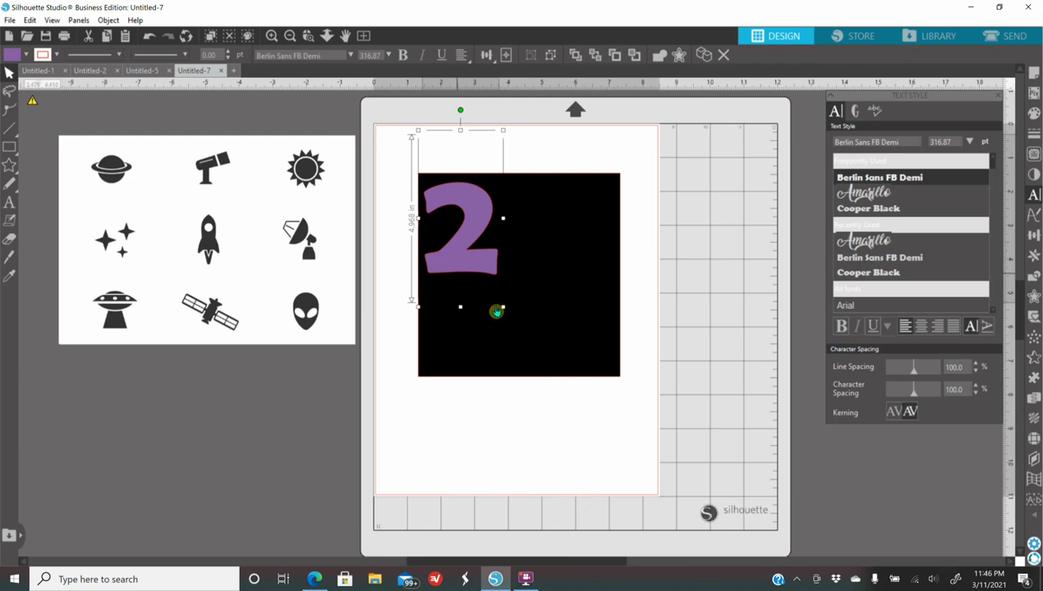
click(268, 40)
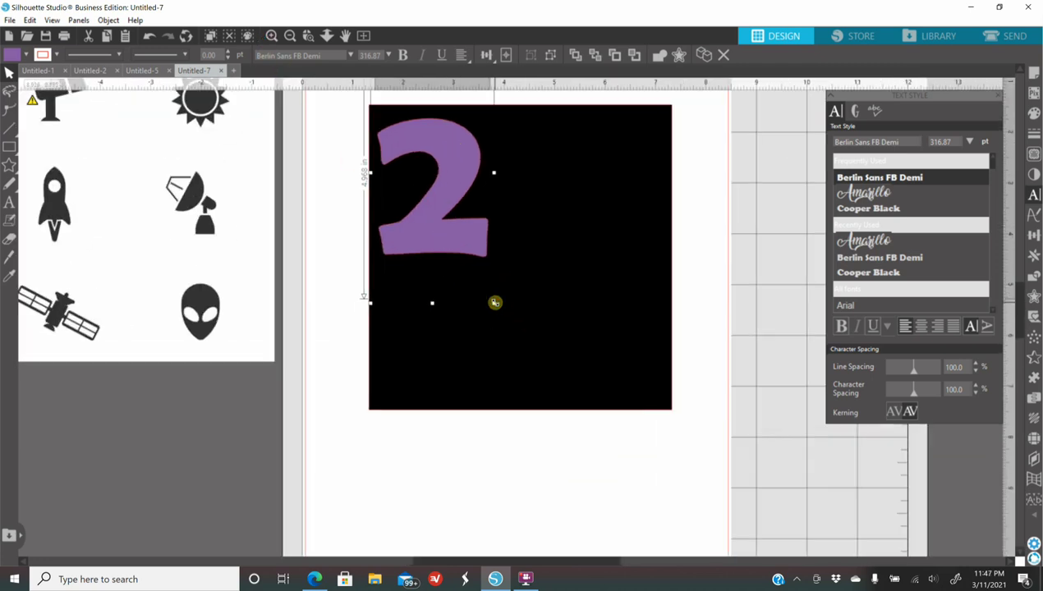
drag(495, 306, 544, 366)
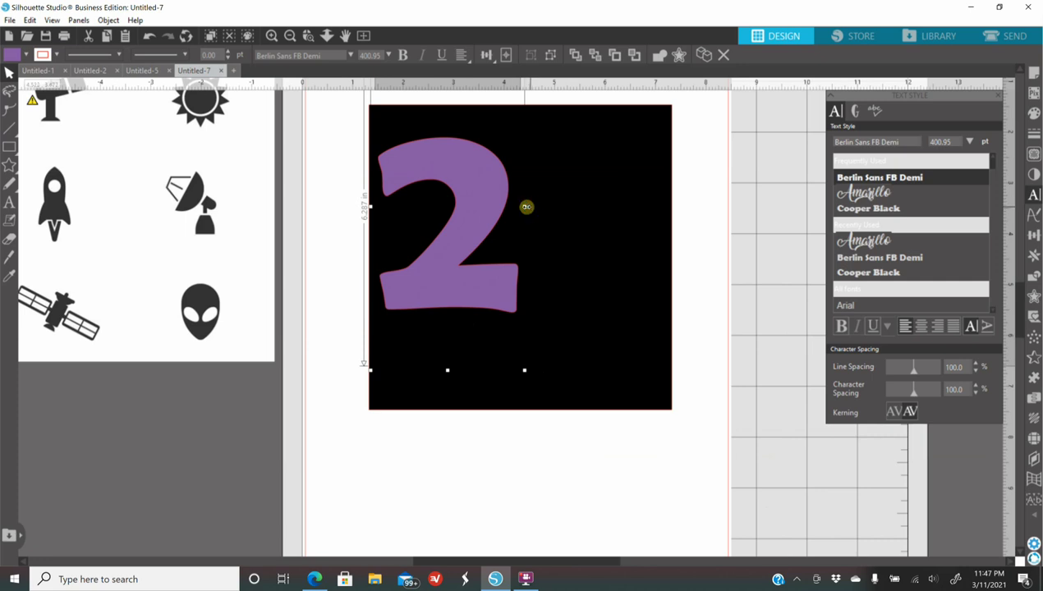
- Try stretching the 2 wider and taller, and undo the stretching
drag(527, 207, 547, 257)
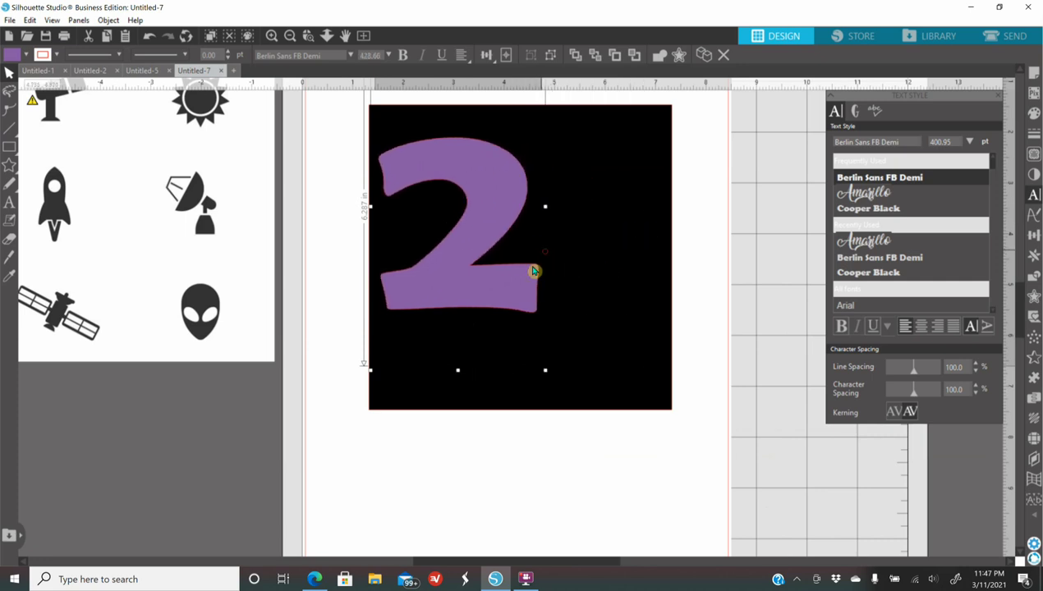
drag(457, 370, 460, 402)
click(150, 37)
click(150, 37)
click(150, 37)
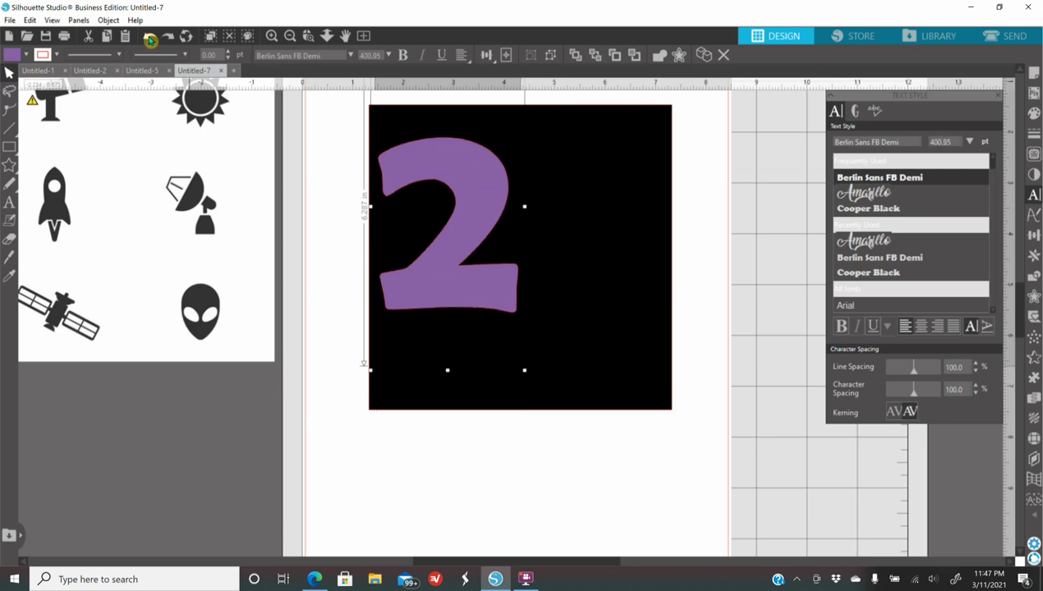
- Enlarge the 2 proportionally to about 500 pt and move it to the upper-left corner of the black square
drag(527, 369, 609, 435)
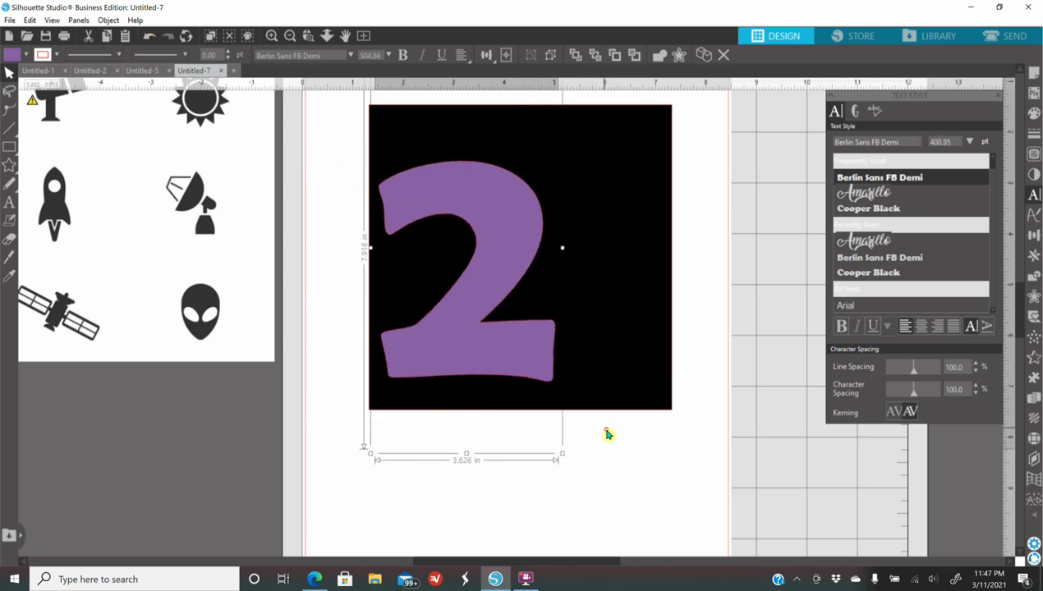
mouse_move(466, 366)
mouse_down()
mouse_move(473, 311)
mouse_move(480, 318)
mouse_up()
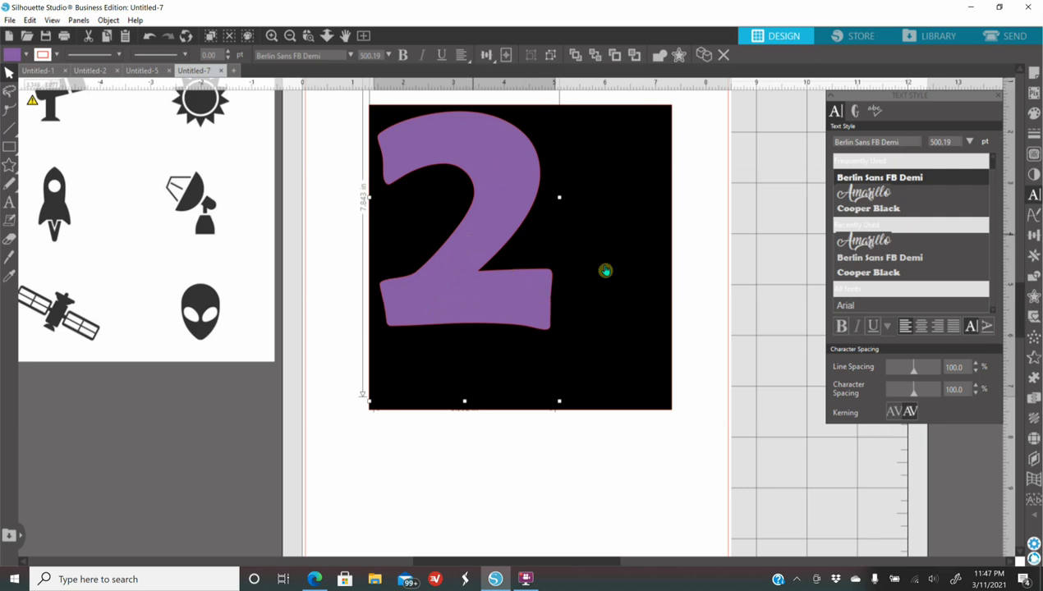
- Create a 0.125 in offset with rounded corners around the 2 and fill it with taupe
click(1032, 299)
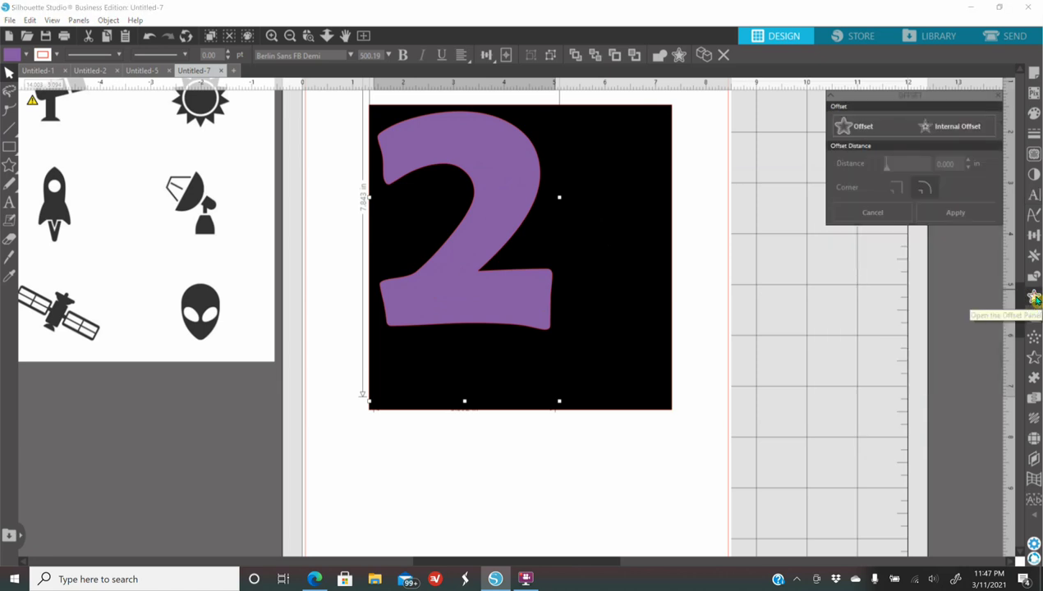
click(869, 126)
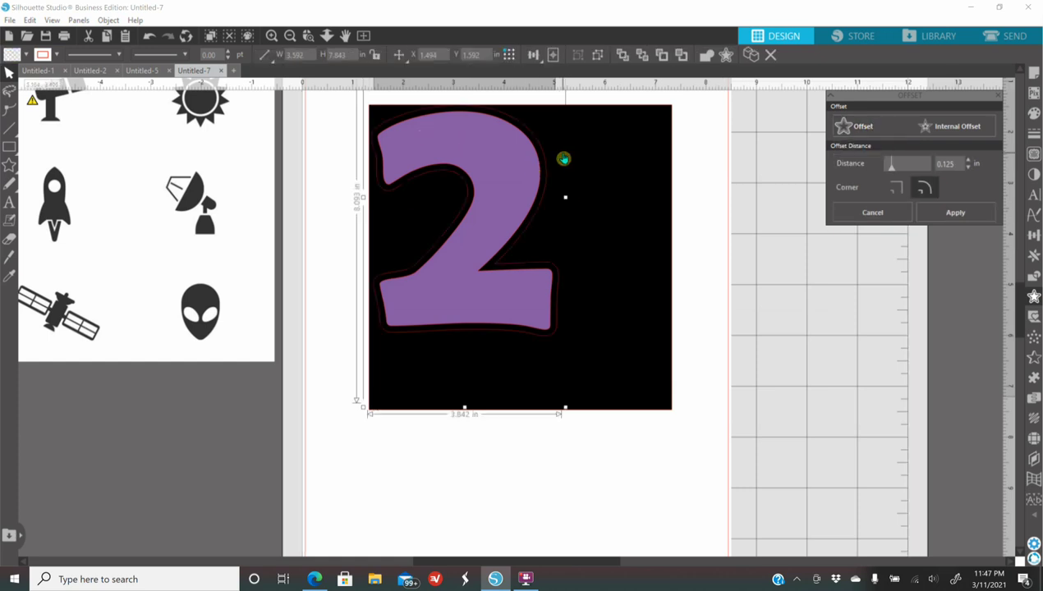
click(1034, 113)
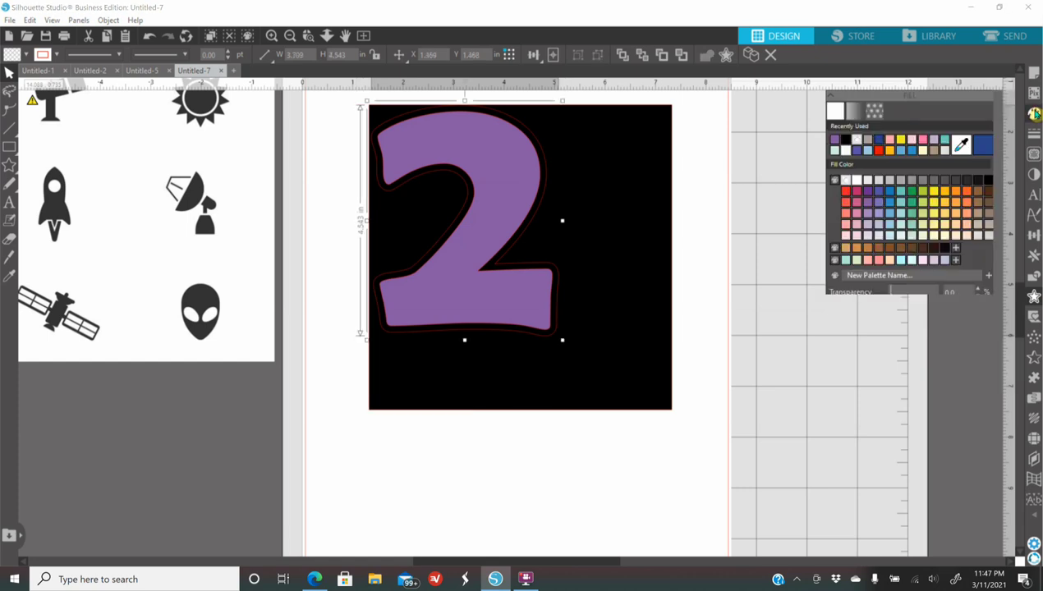
click(869, 140)
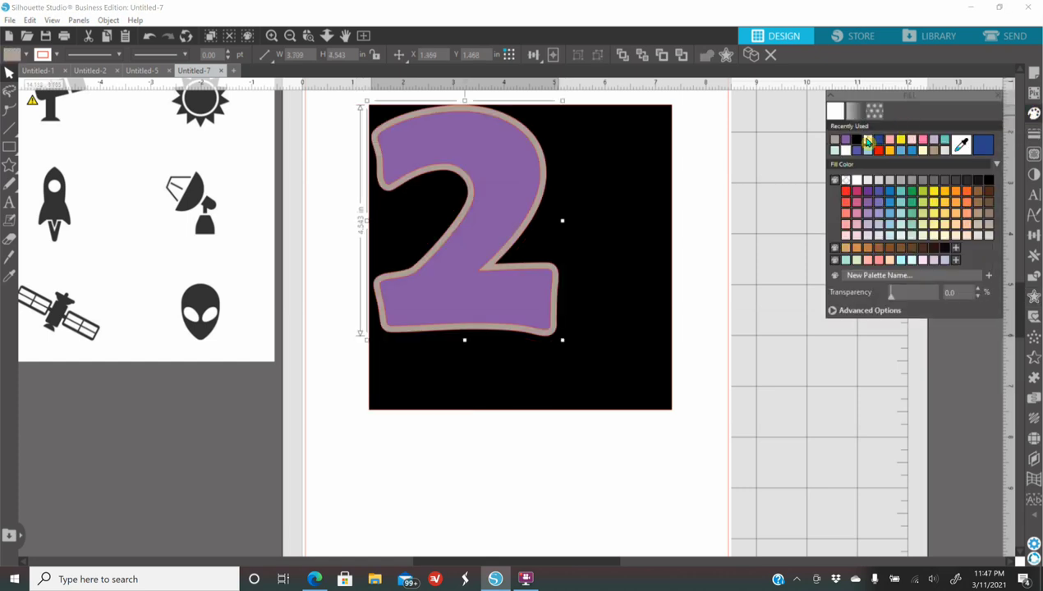
- Remove the red outline from the 2 and its taupe offset by making their line colour transparent
click(503, 218)
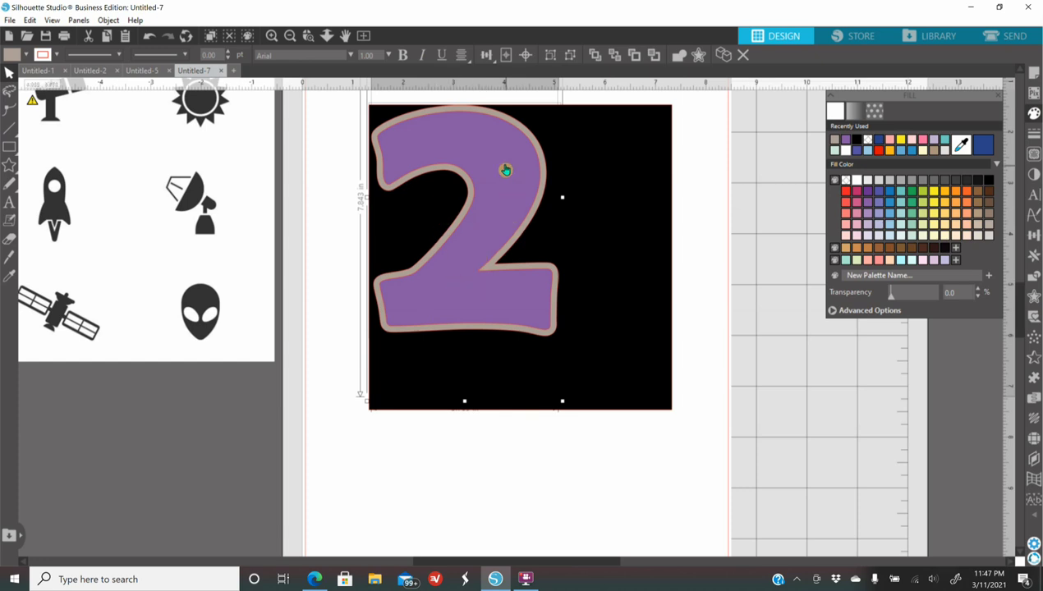
click(1034, 141)
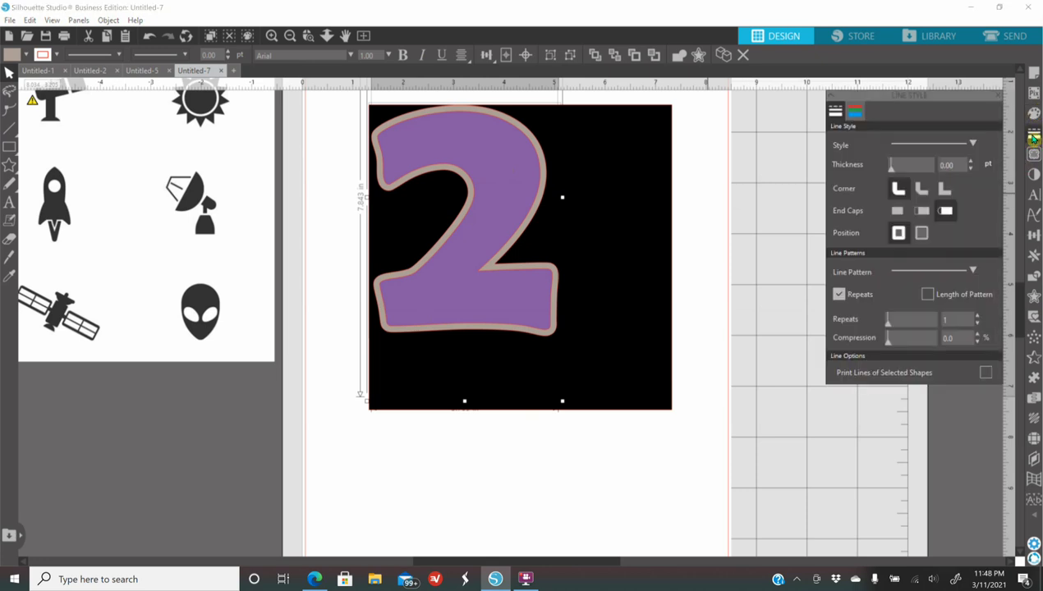
click(852, 113)
click(871, 143)
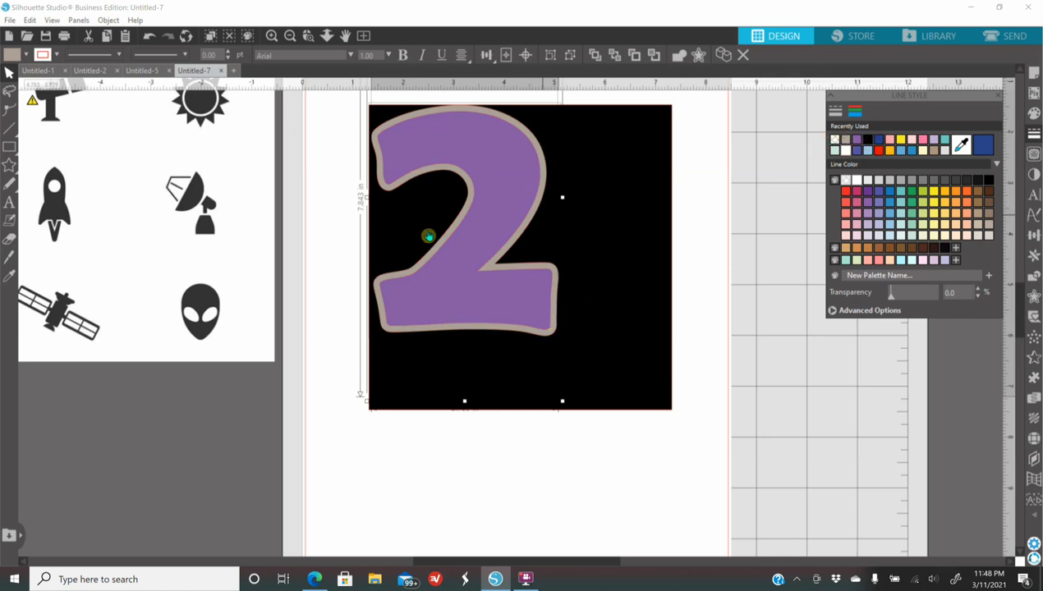
scroll(756, 486, up, 1)
scroll(756, 485, up, 1)
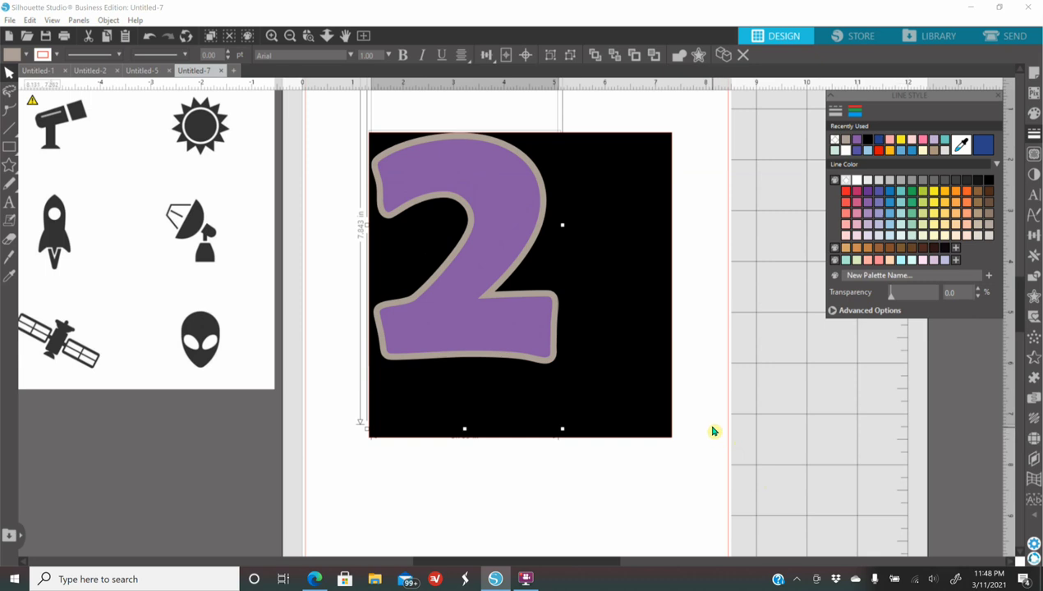
click(796, 444)
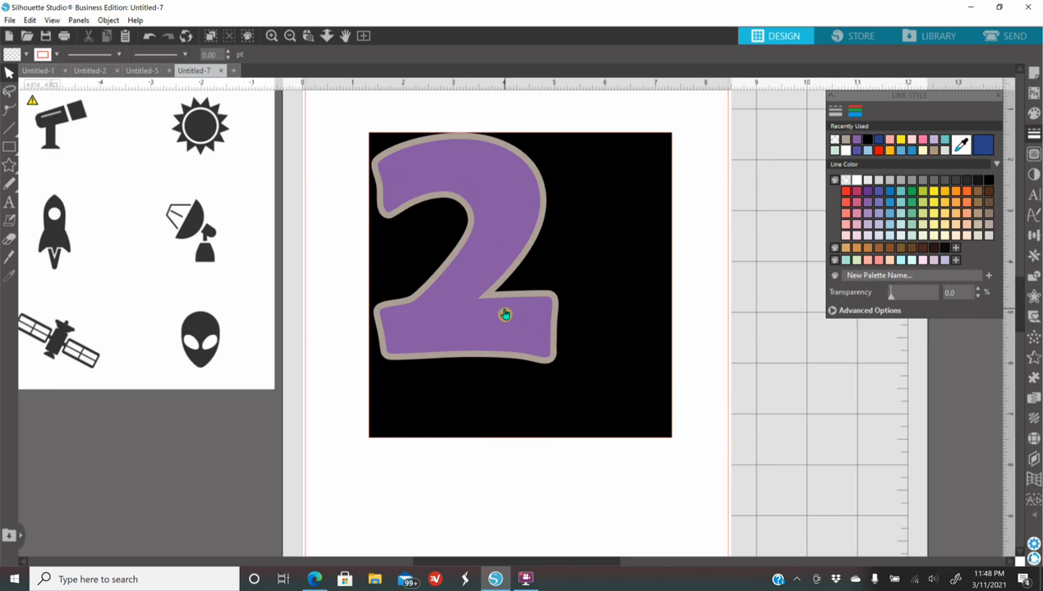
- Switch to Microsoft Edge and run a Bing image search for "galaxy wallpaper" in a new tab
click(315, 579)
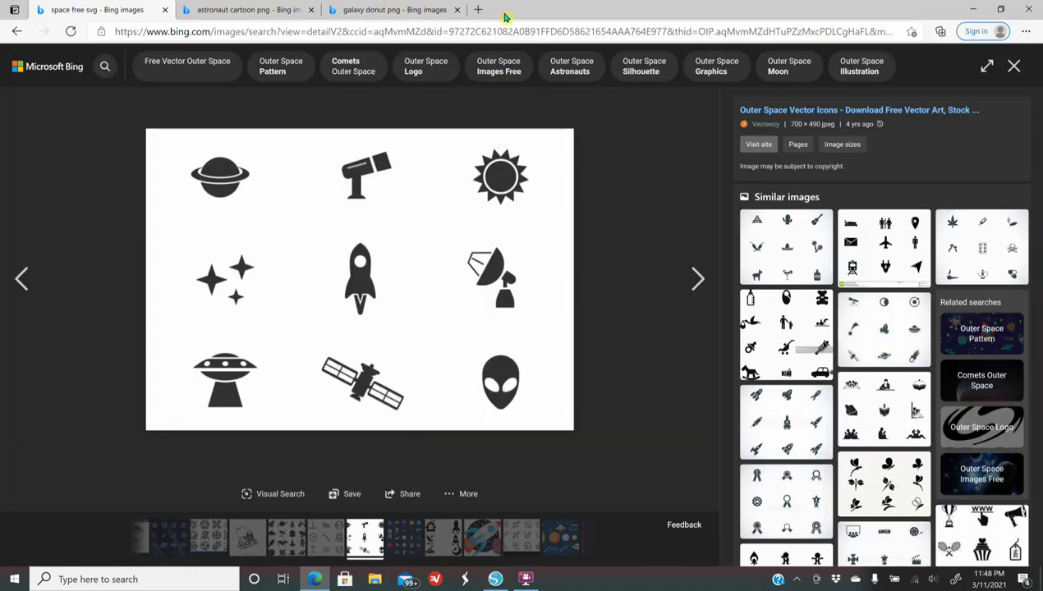
click(478, 10)
click(402, 99)
text(gala)
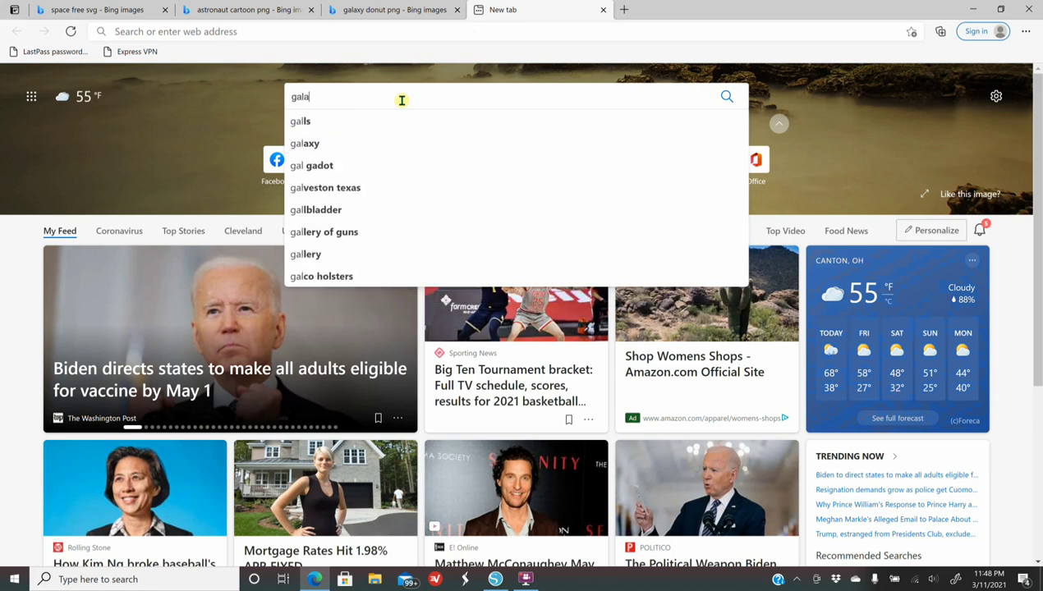
text(xy)
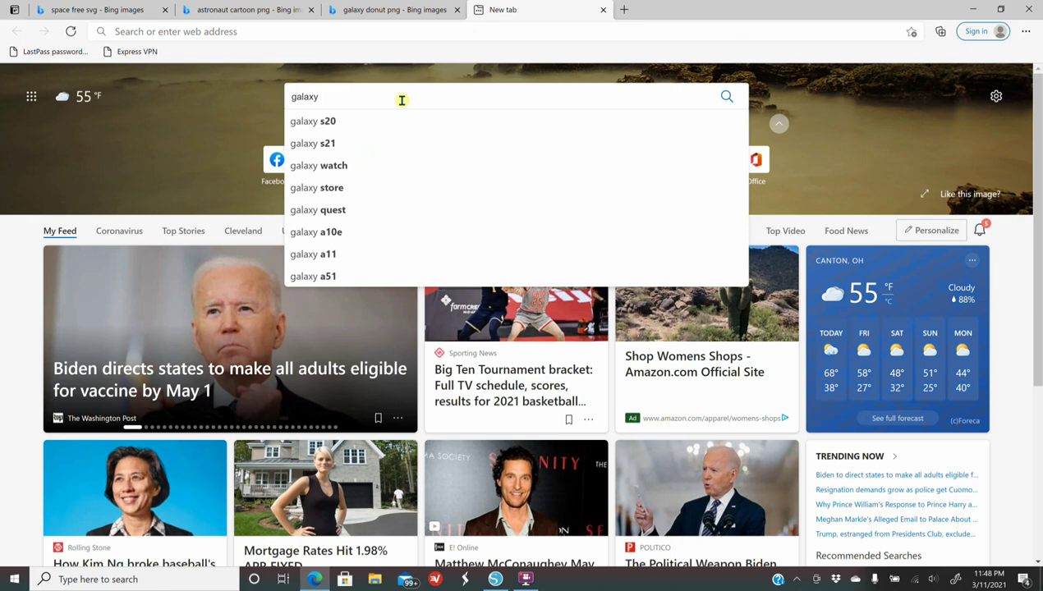
text(wallpaper)
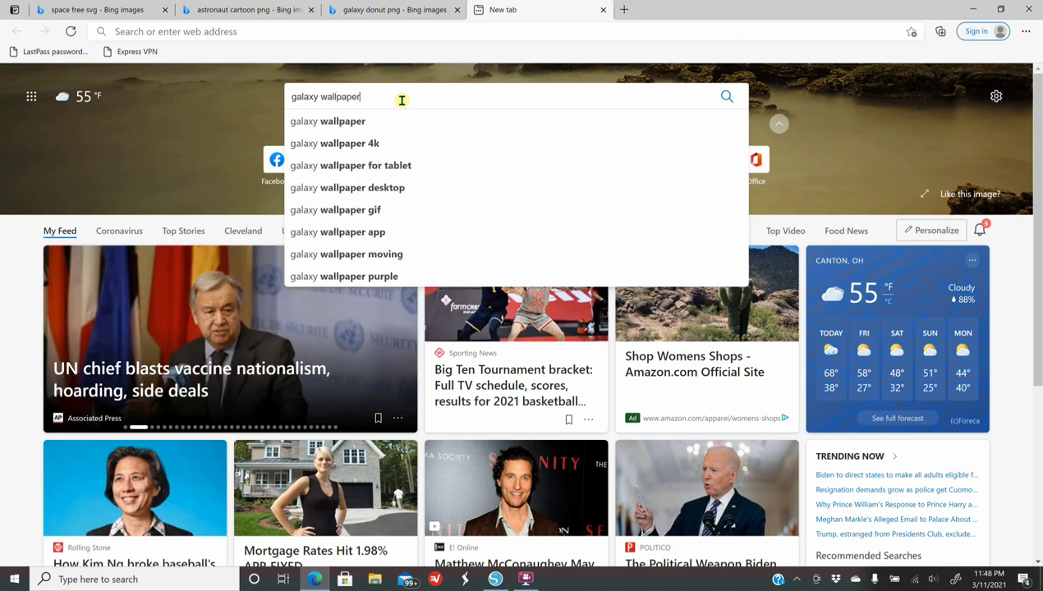
key(Return)
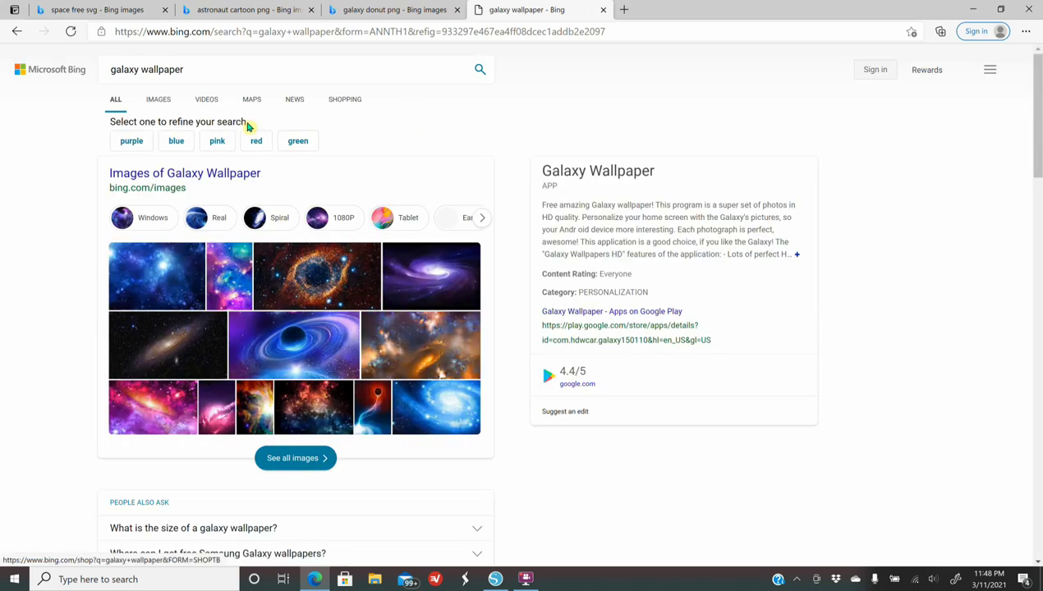
click(173, 109)
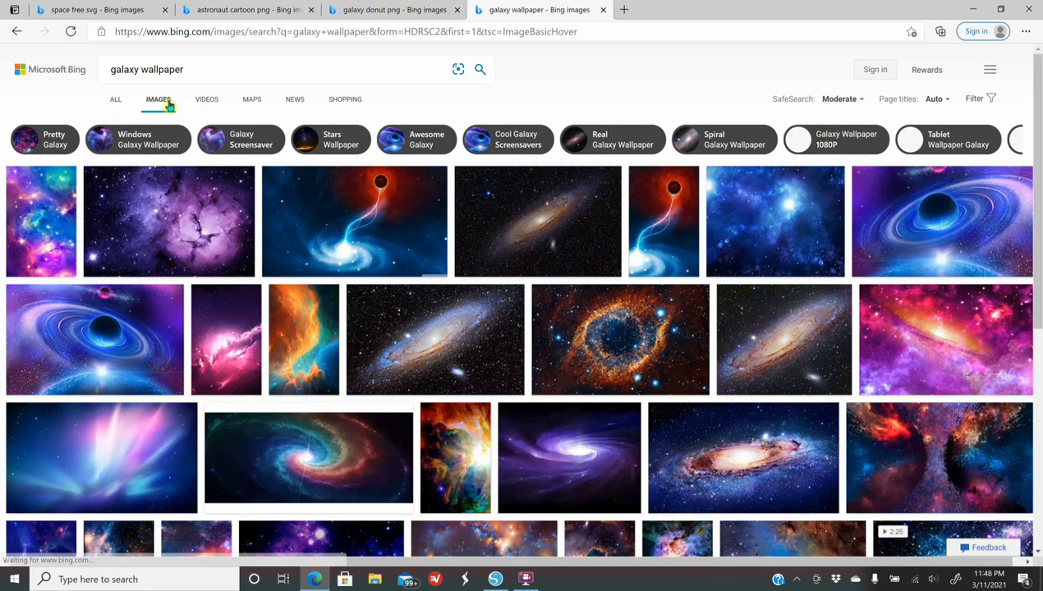
- Copy the purple nebula image from the search results and paste it into the Silhouette Studio design
click(207, 205)
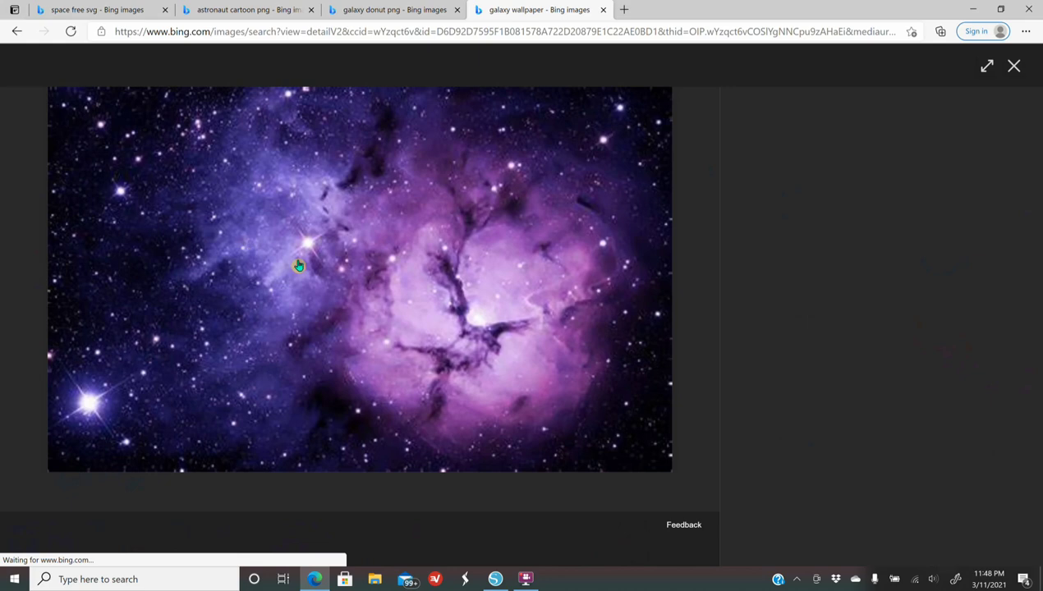
right_click(298, 265)
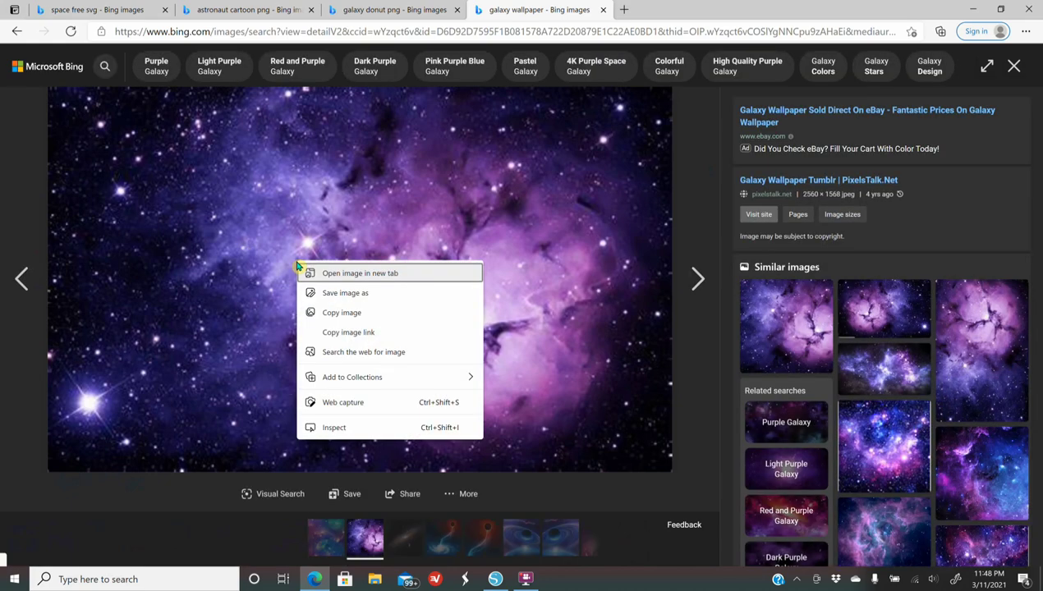
click(339, 312)
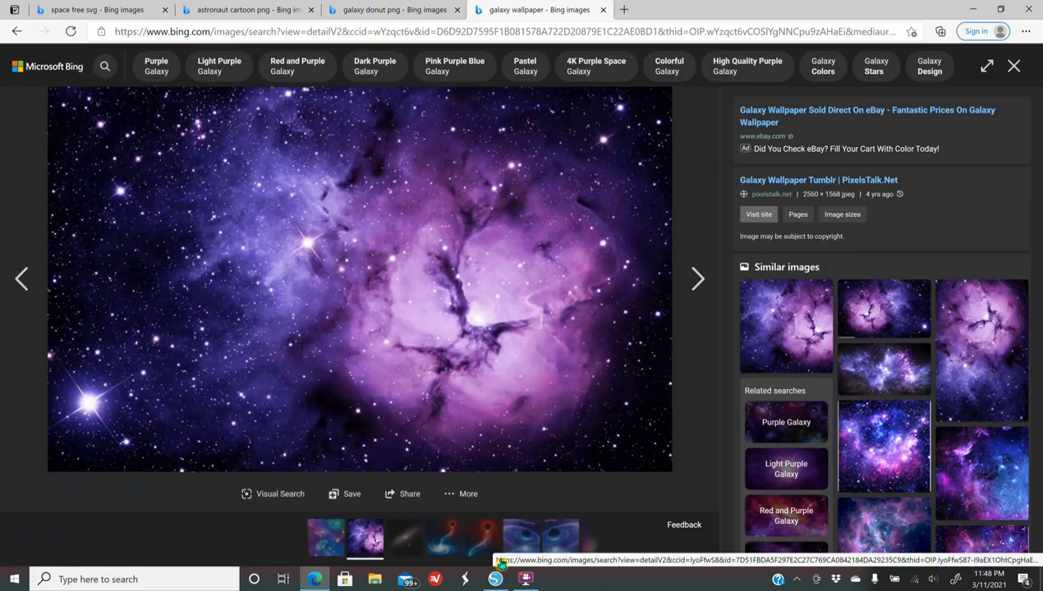
click(492, 581)
right_click(660, 244)
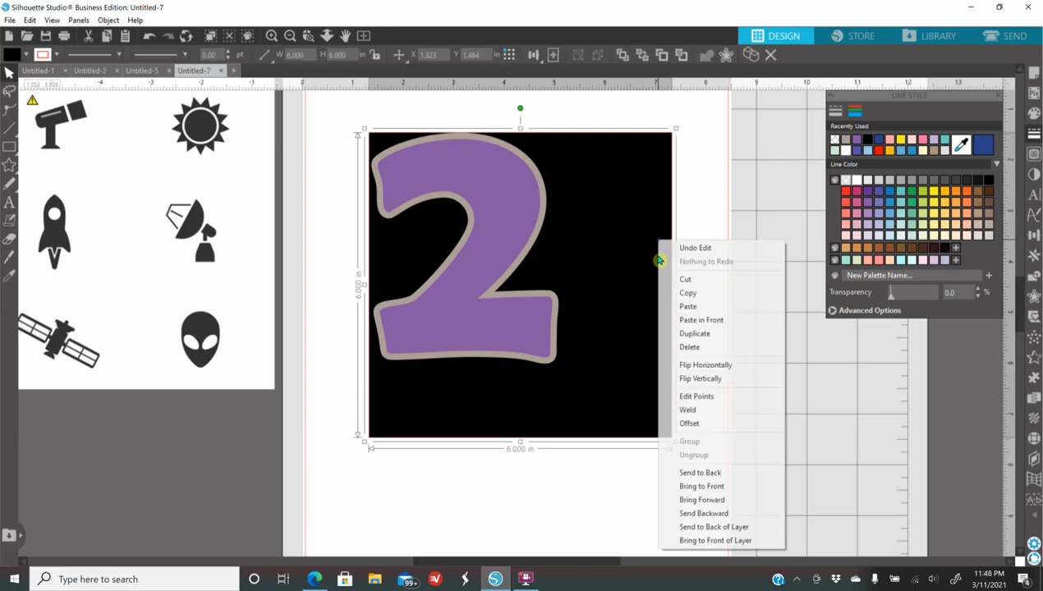
click(690, 306)
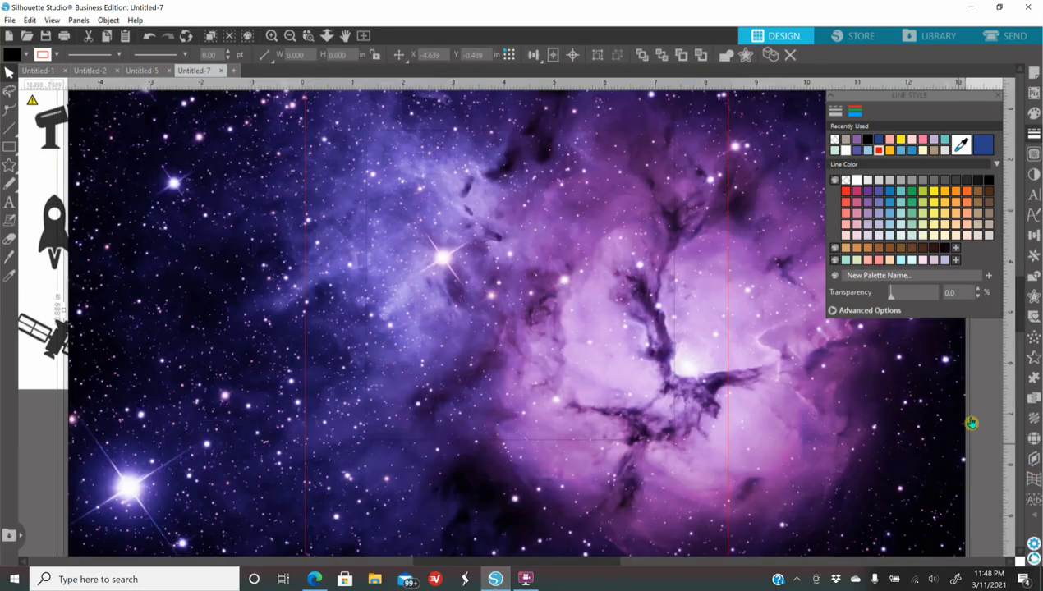
- Send the pasted galaxy image to the back, behind the black square and the 2
click(252, 437)
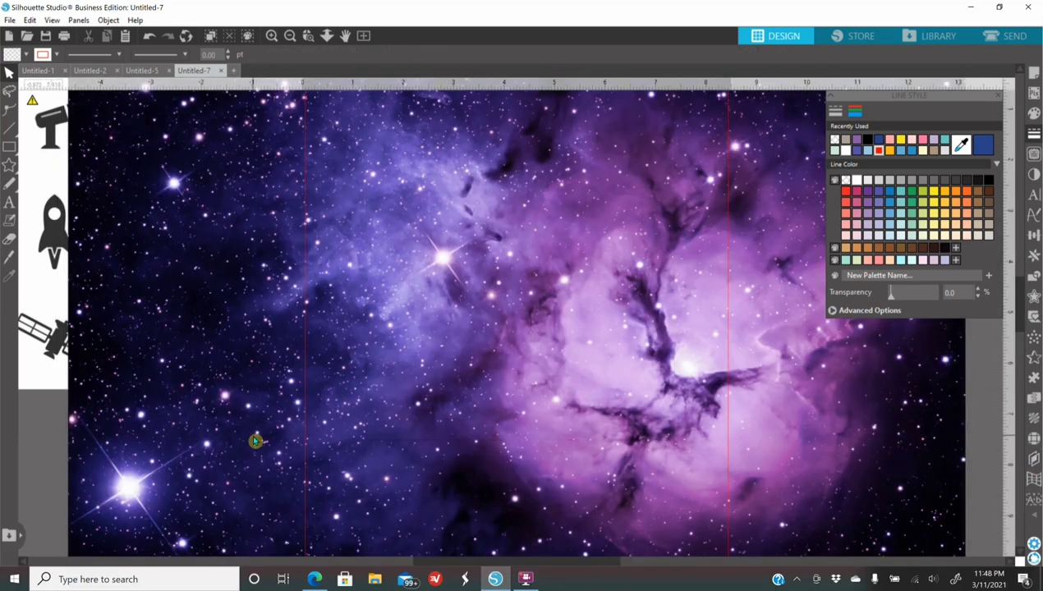
right_click(254, 441)
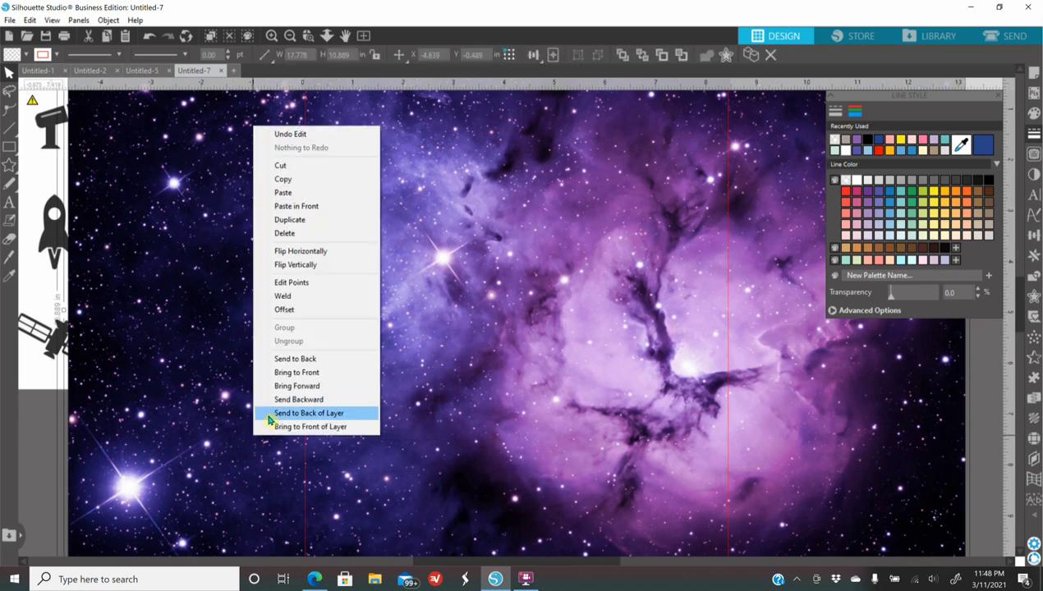
click(315, 362)
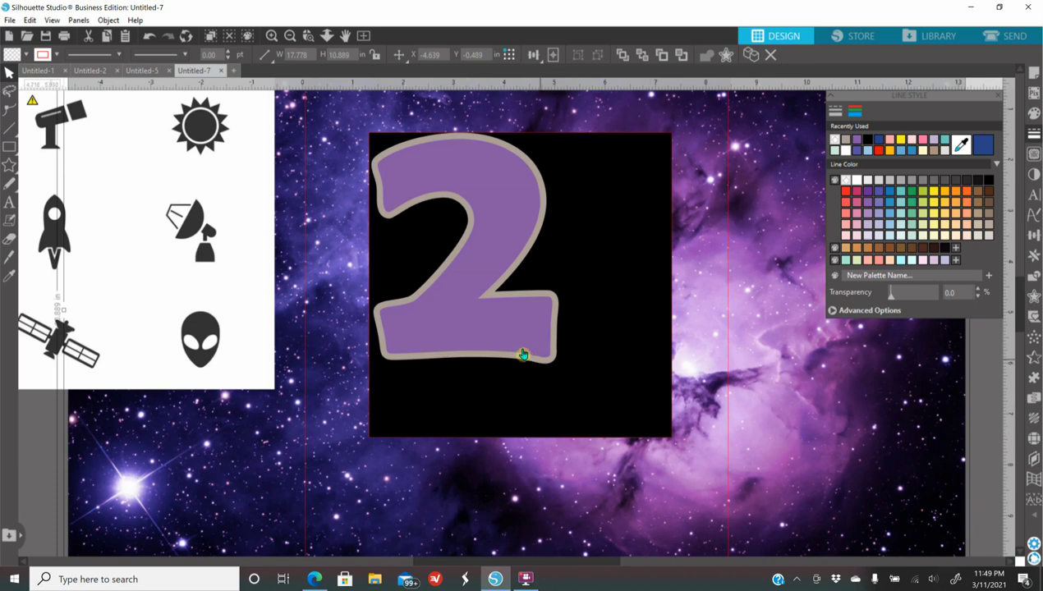
- Crop the galaxy image to the shape of the purple 2
click(491, 334)
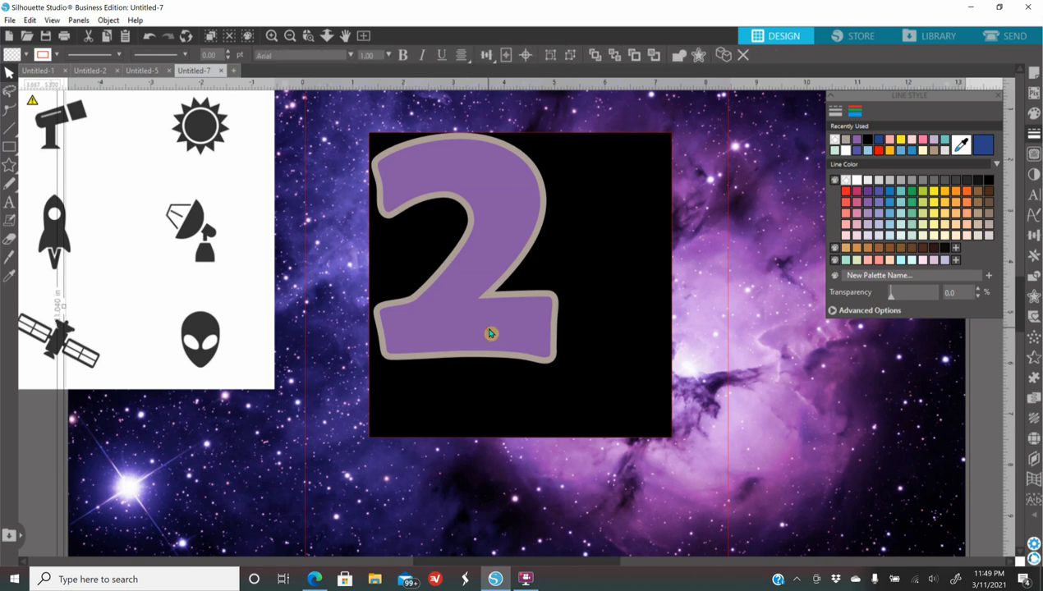
click(1034, 279)
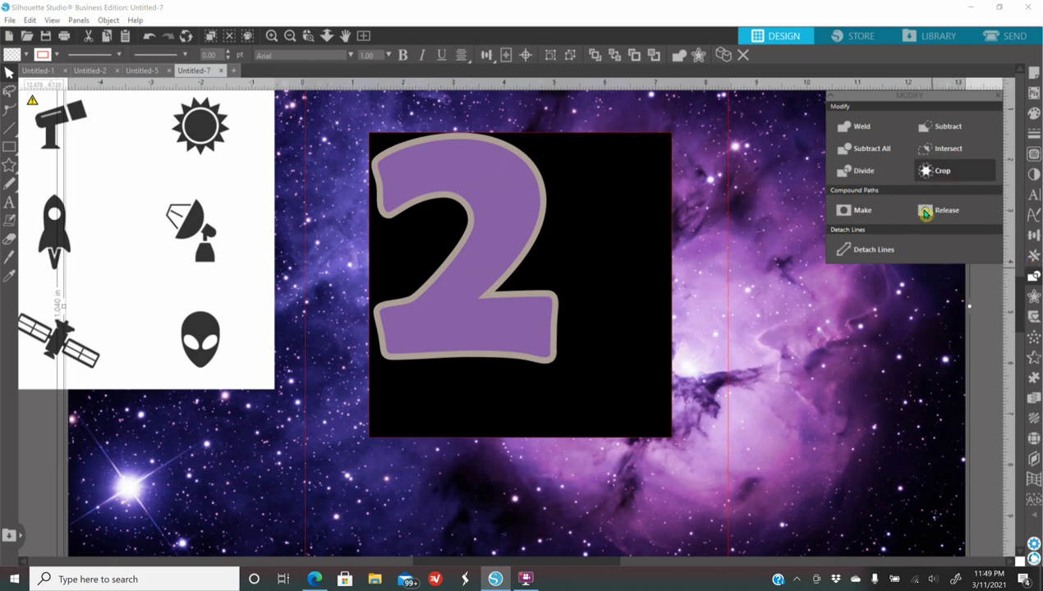
click(943, 172)
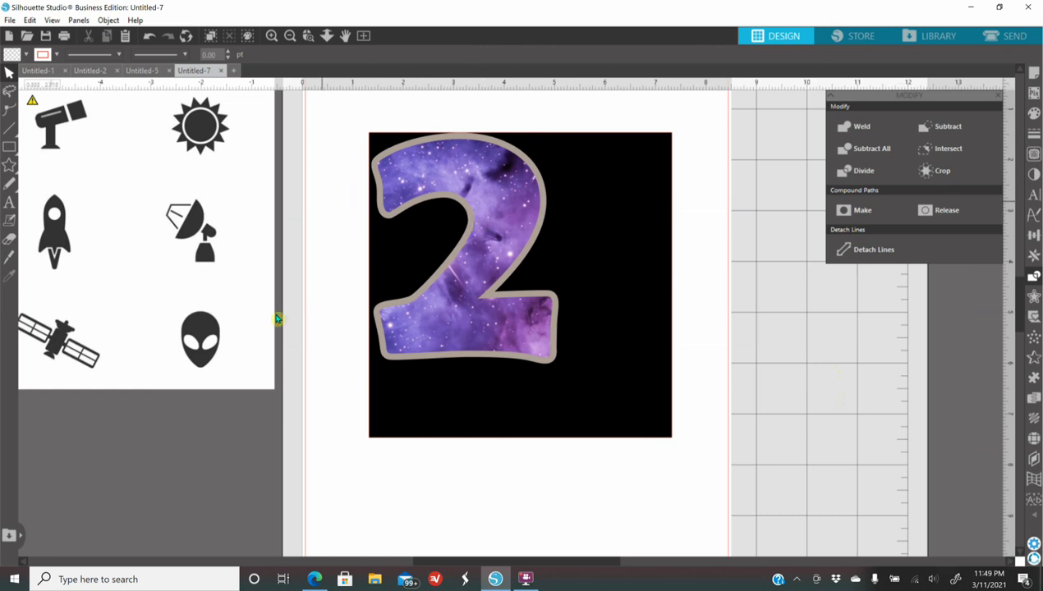
- Add the text "the" just below the lower-right corner of the black square
click(10, 208)
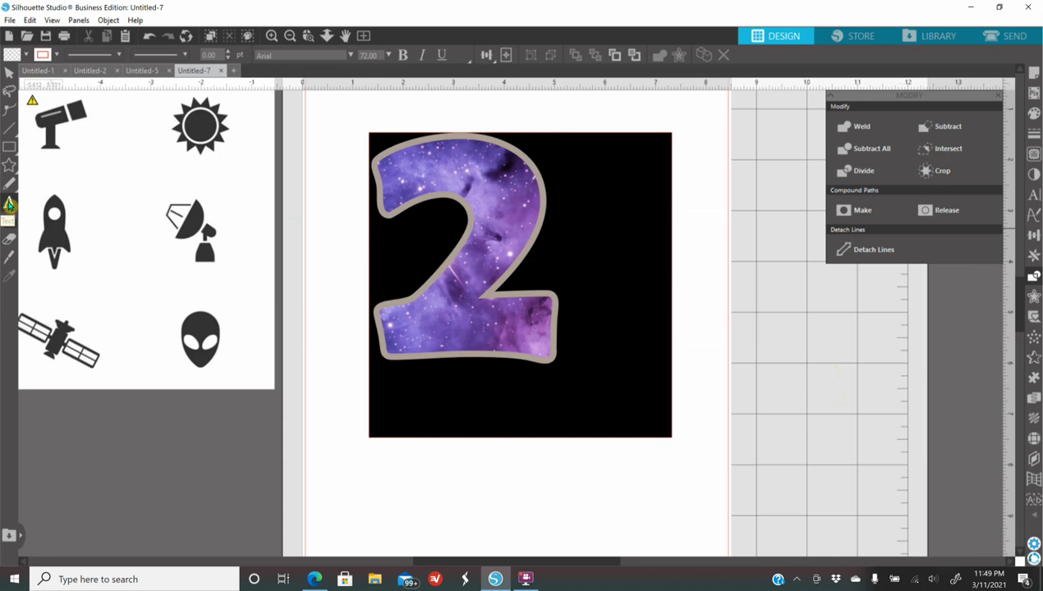
key(Escape)
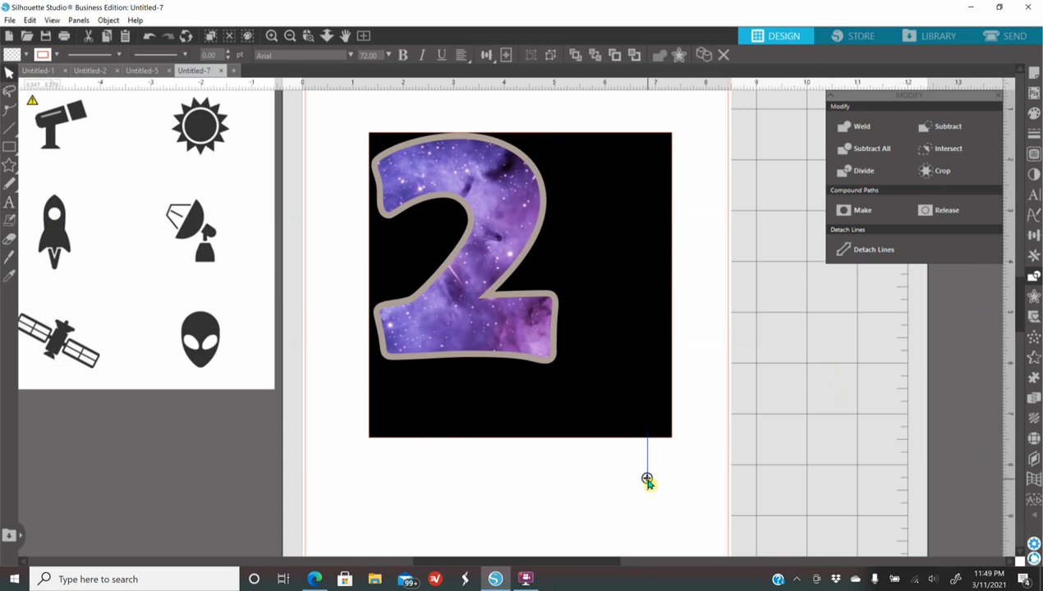
text(the)
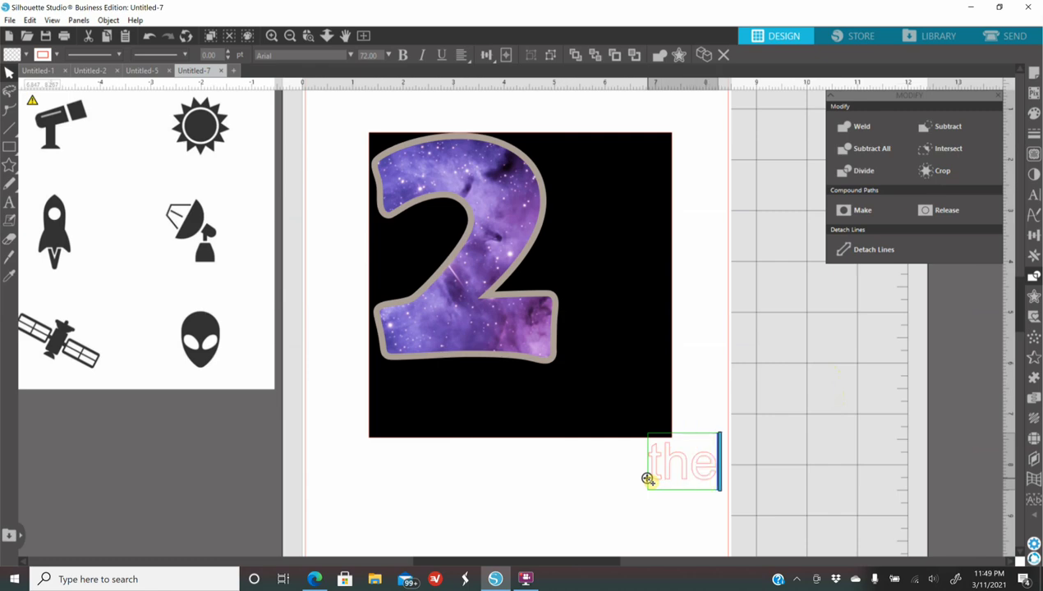
key(Escape)
click(680, 470)
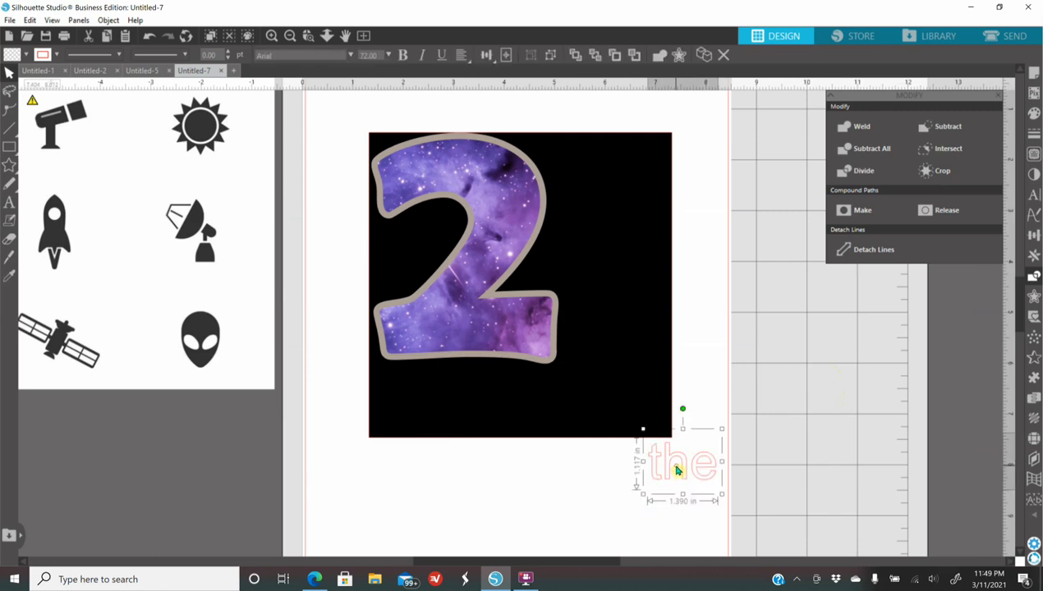
- Fill the word "the" with the offset's taupe and set its font to Amarillo
click(1034, 113)
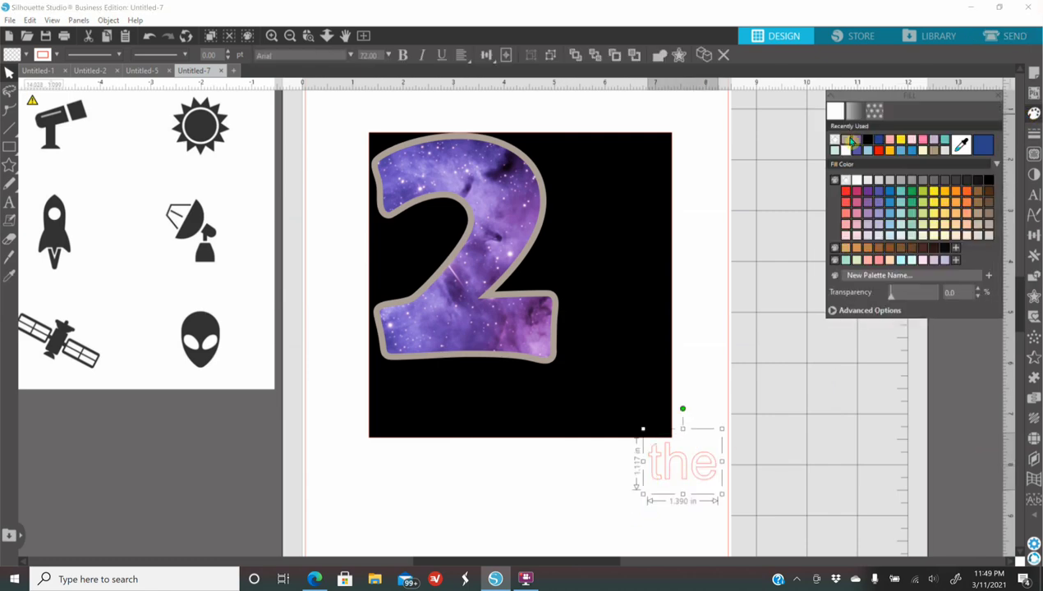
click(846, 146)
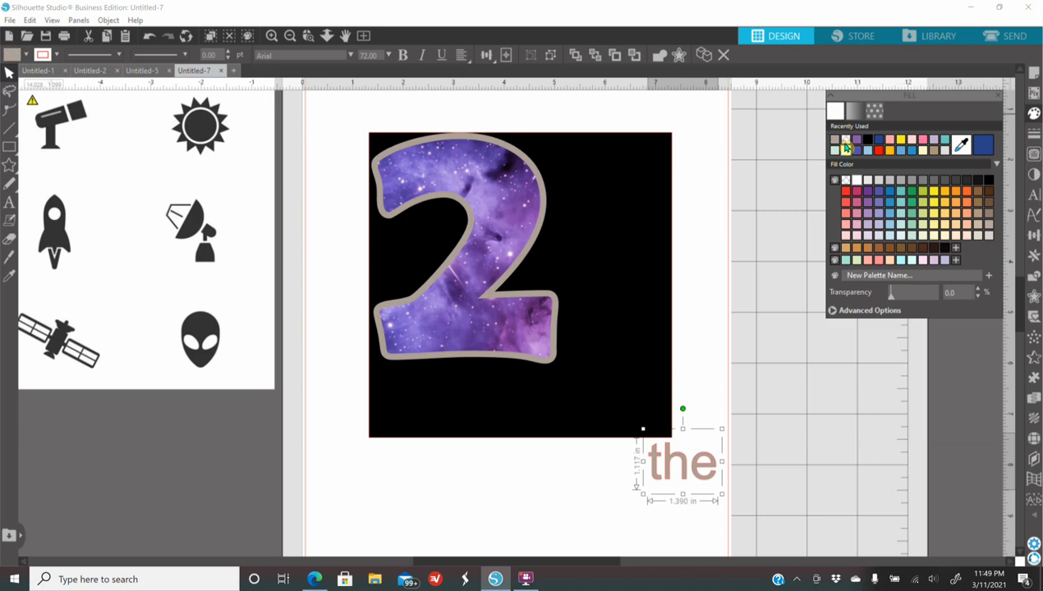
click(1035, 197)
click(858, 194)
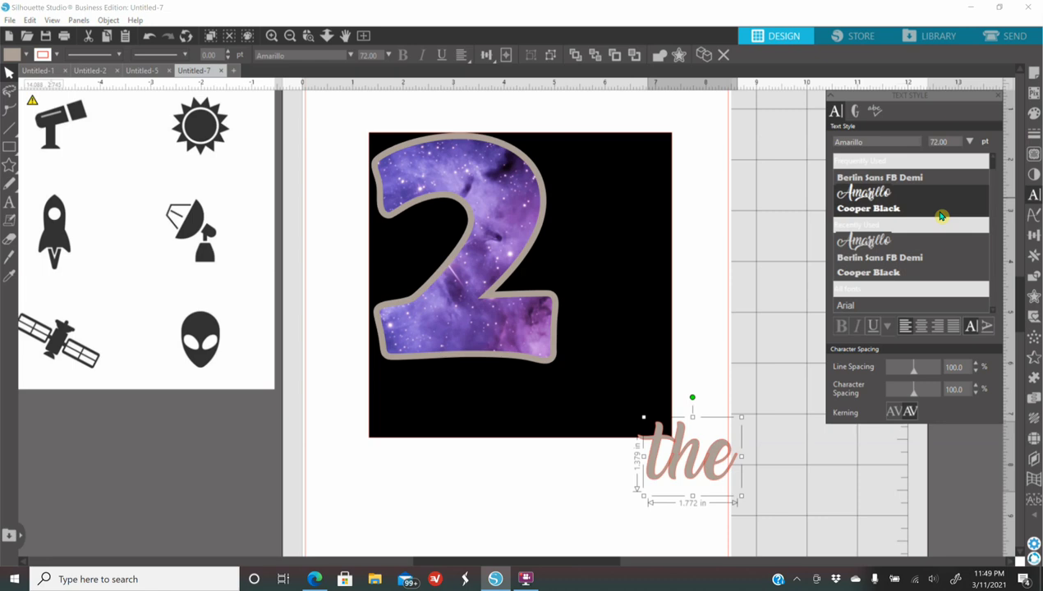
- Open the line style settings and move the word "the" onto the black square, beside the base of the 2
click(1034, 134)
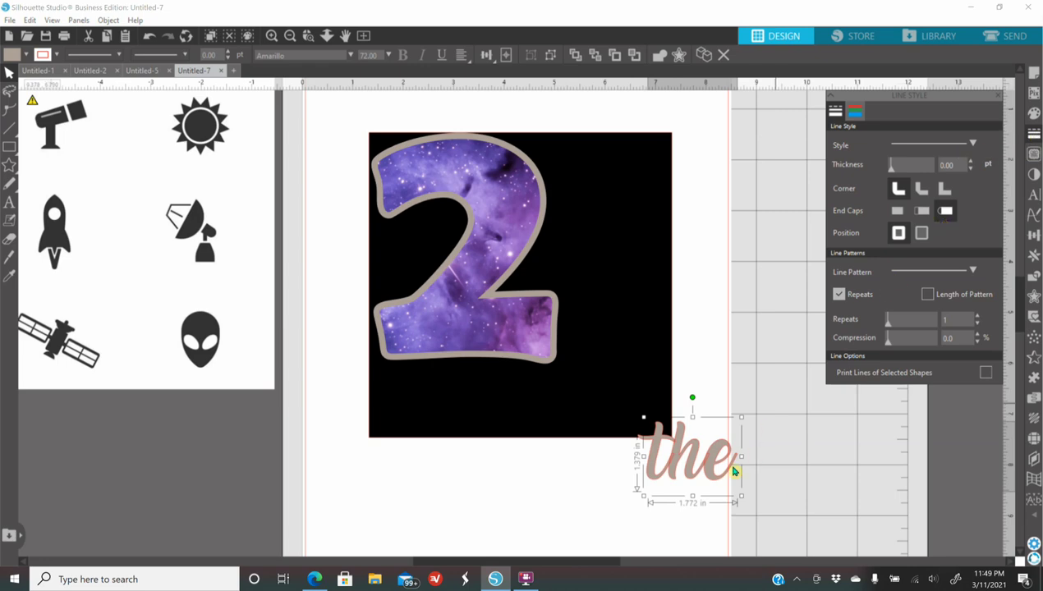
drag(673, 461, 606, 369)
click(274, 36)
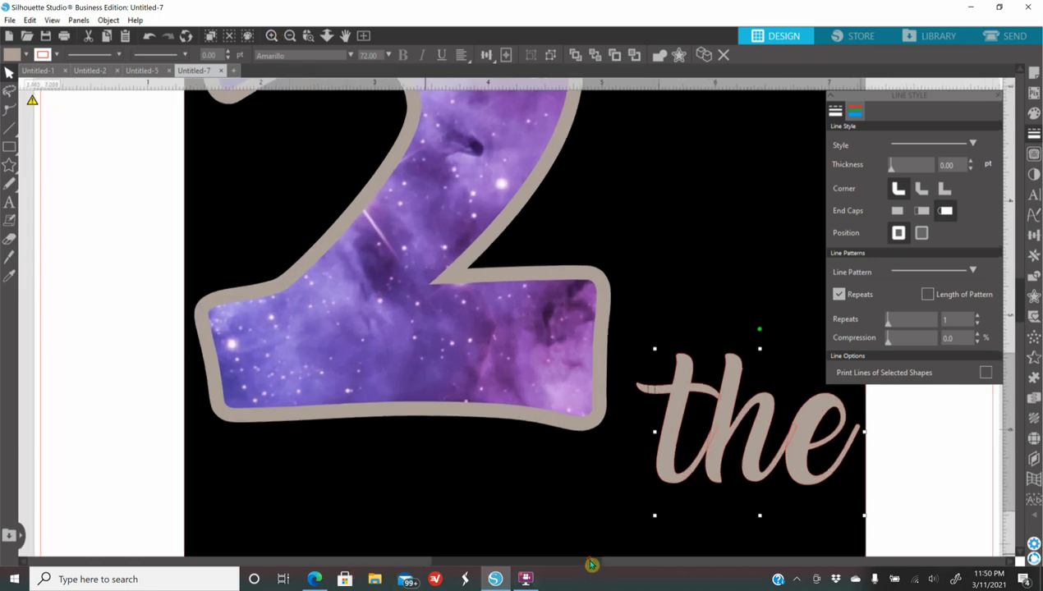
- Reposition the word "the" on the black square so it sits close beside the base of the 2
drag(591, 565, 639, 560)
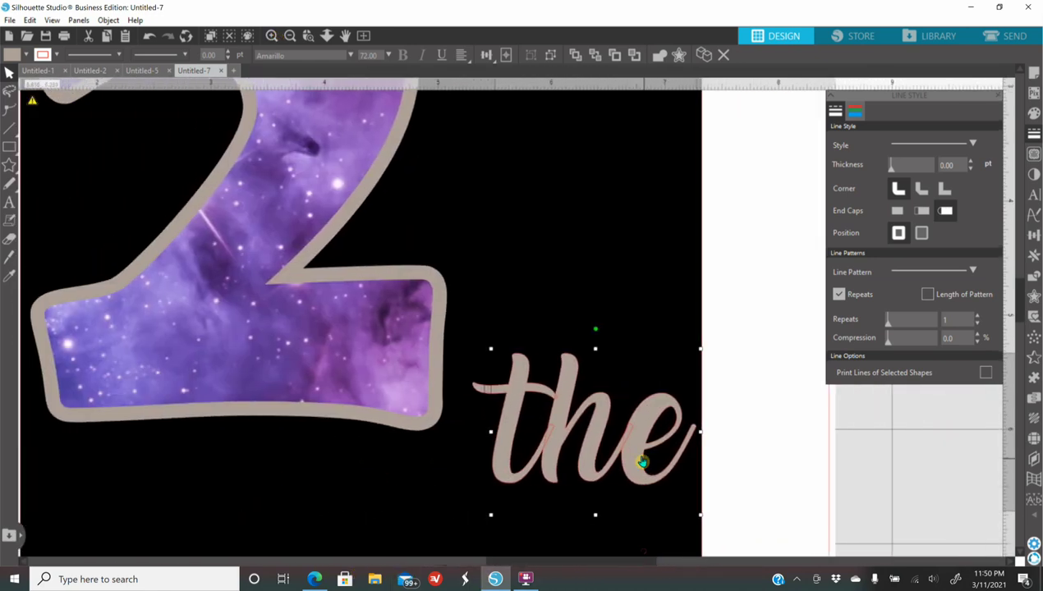
drag(629, 438, 604, 368)
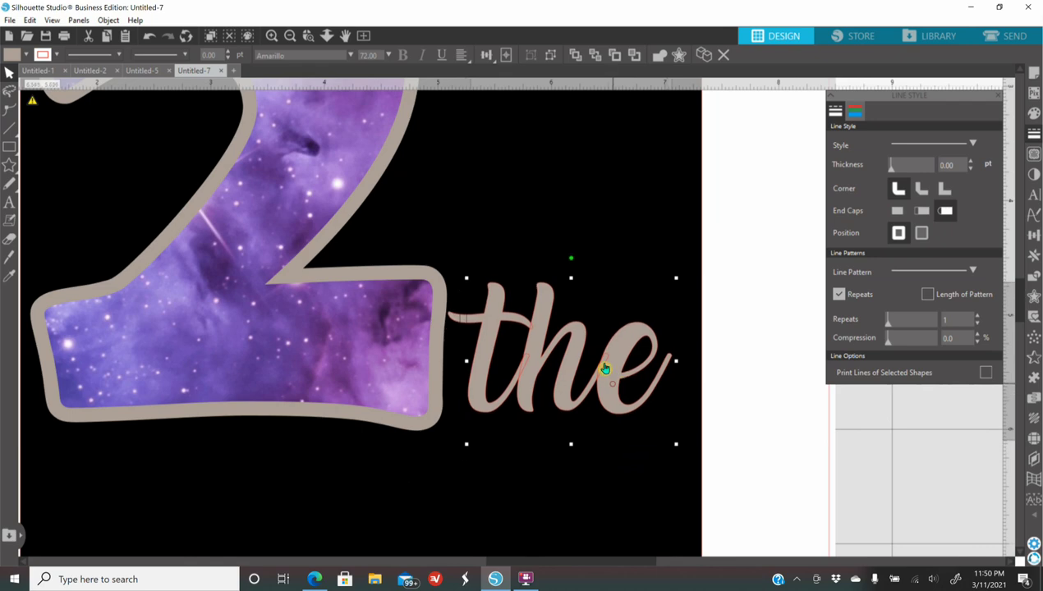
click(272, 36)
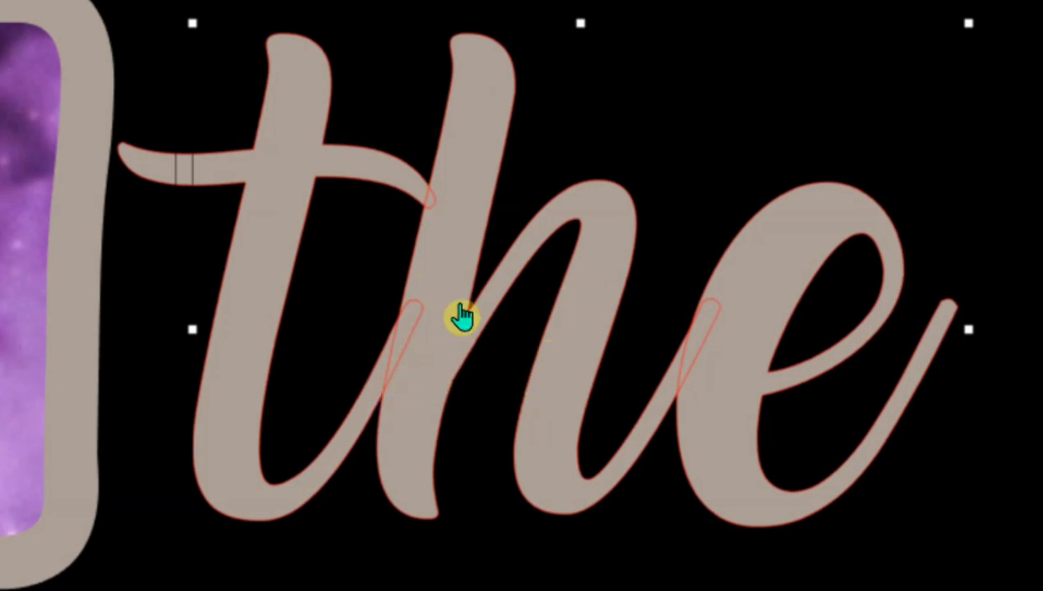
drag(443, 333, 492, 394)
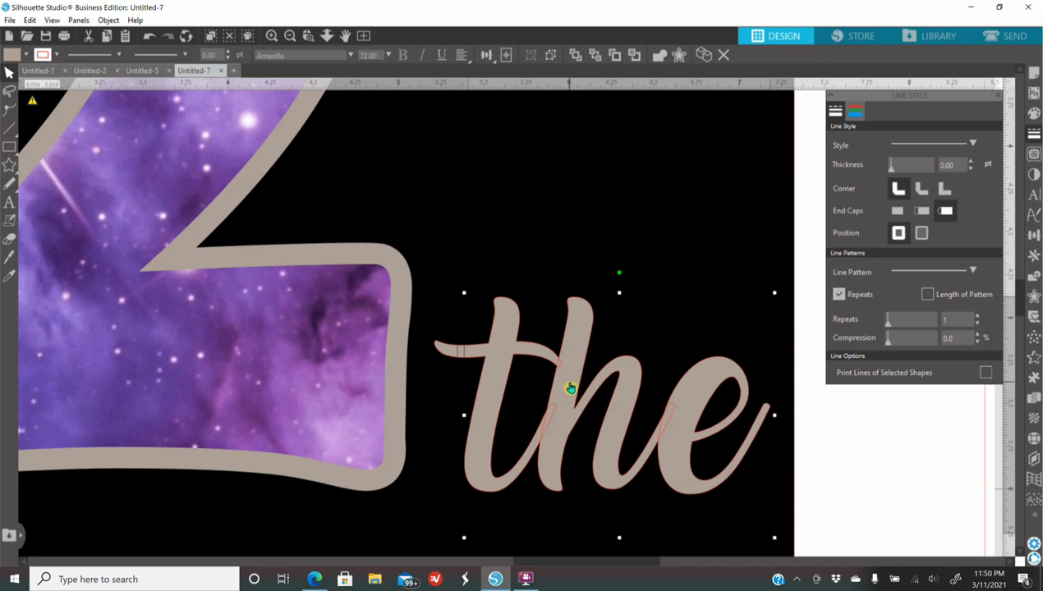
- Weld the overlapping letters of "the" into one shape and clear its line color
right_click(571, 388)
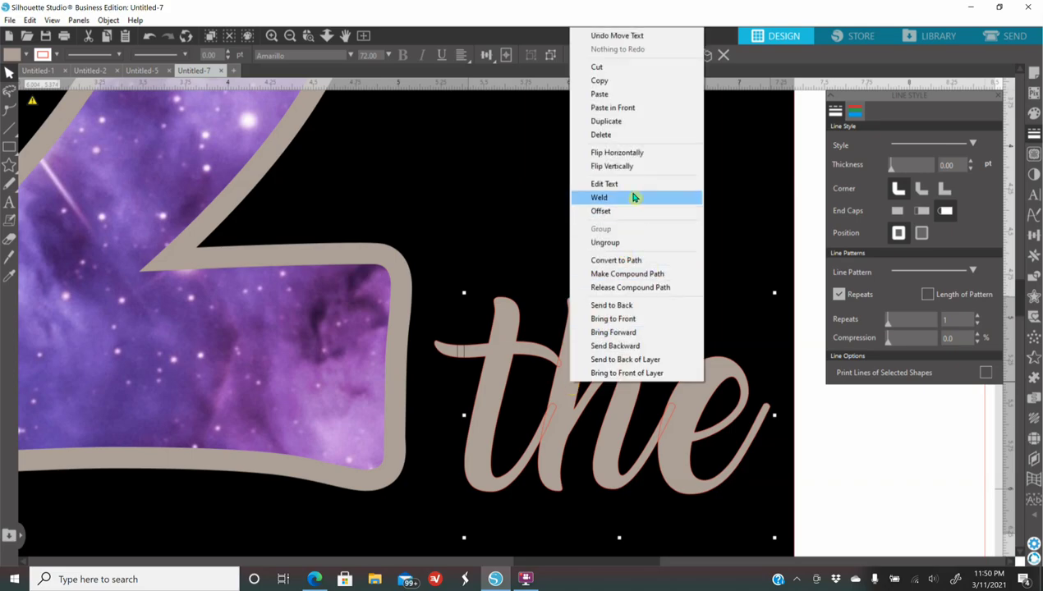
key(Escape)
click(537, 473)
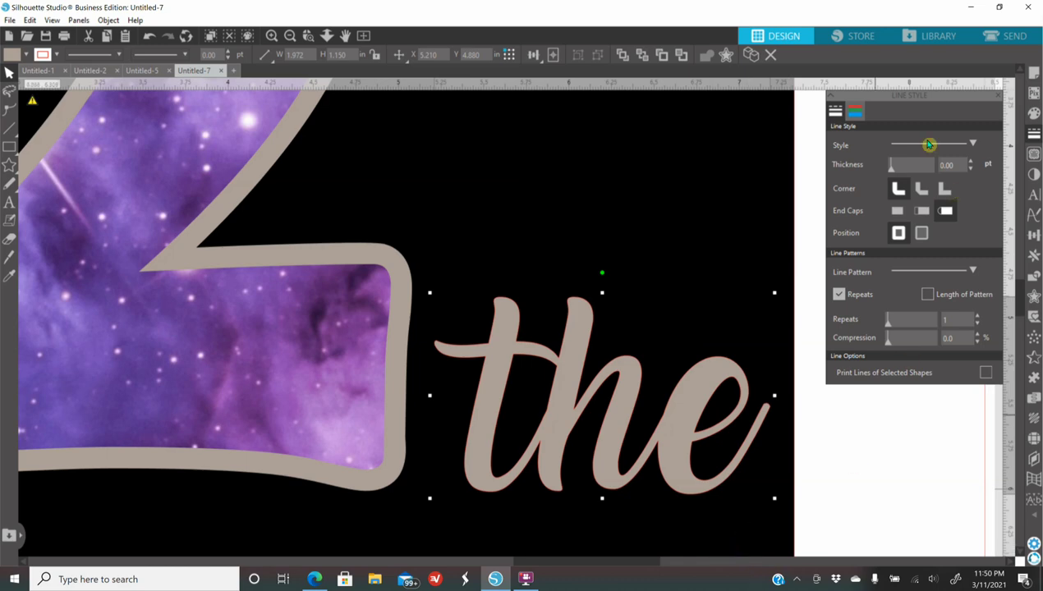
click(855, 111)
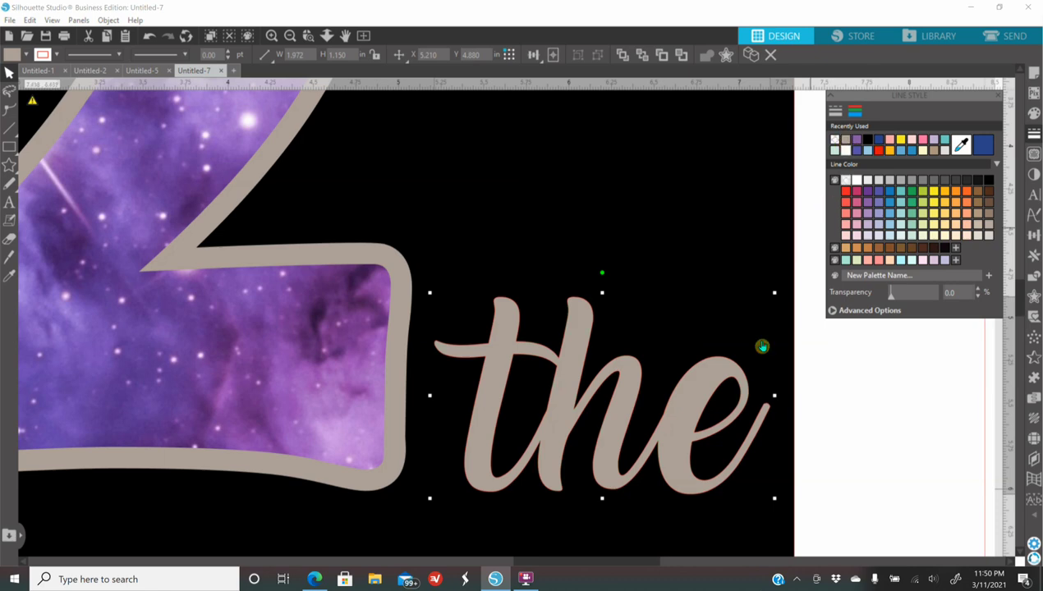
- Scale the welded word "the" down, keeping it beside the base of the 2
click(291, 37)
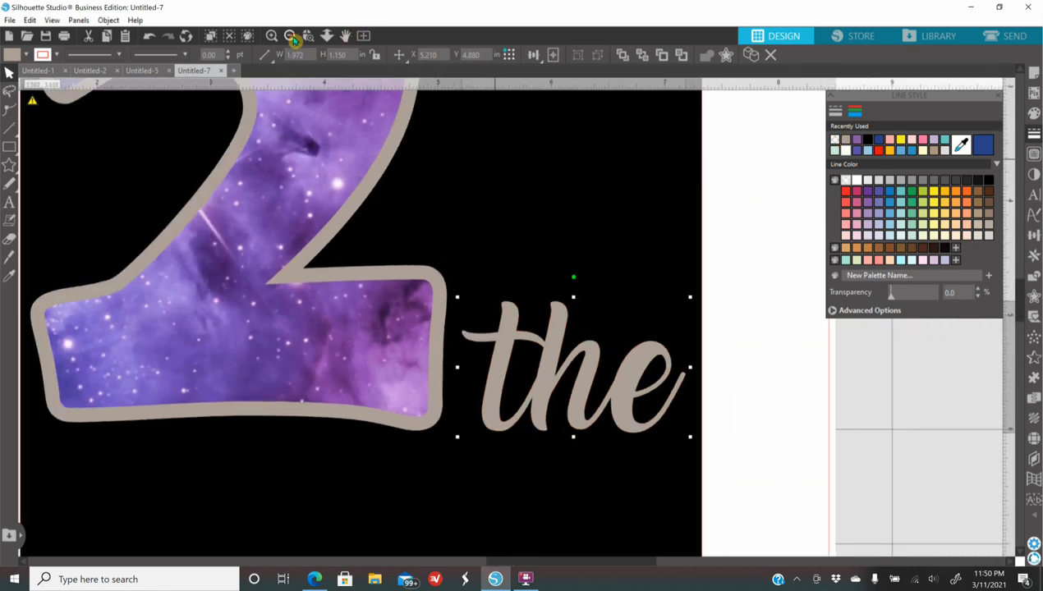
click(292, 38)
click(292, 38)
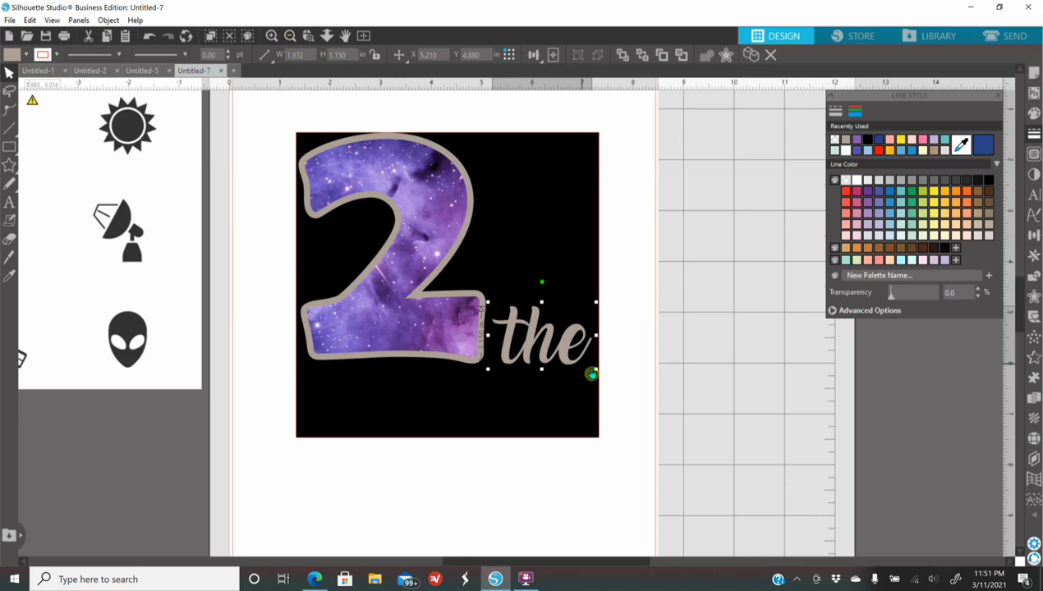
drag(597, 369, 550, 350)
click(737, 381)
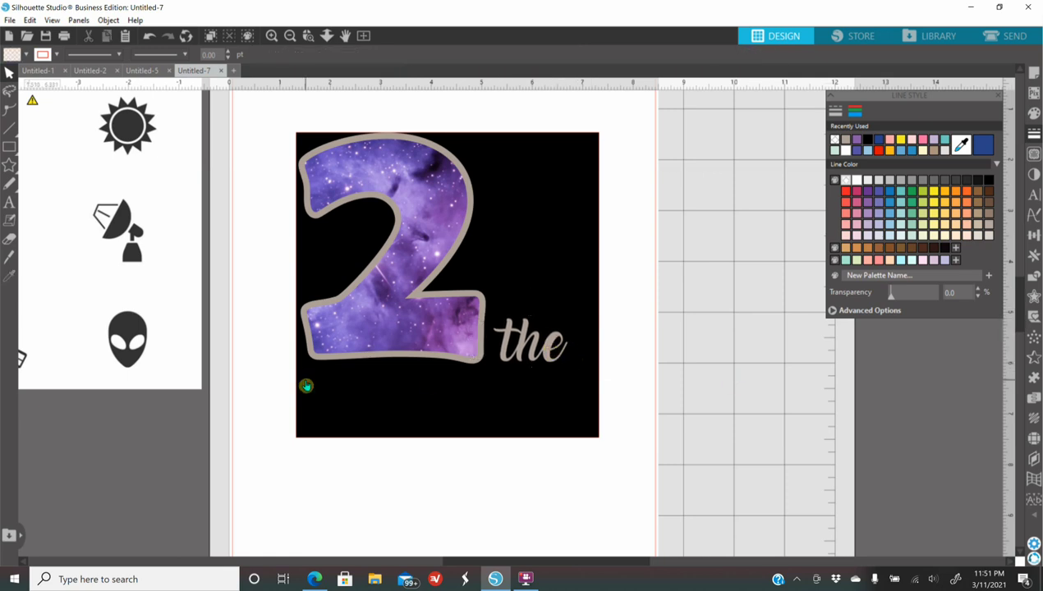
- Add the text "MOON" on the page below the black square
click(9, 203)
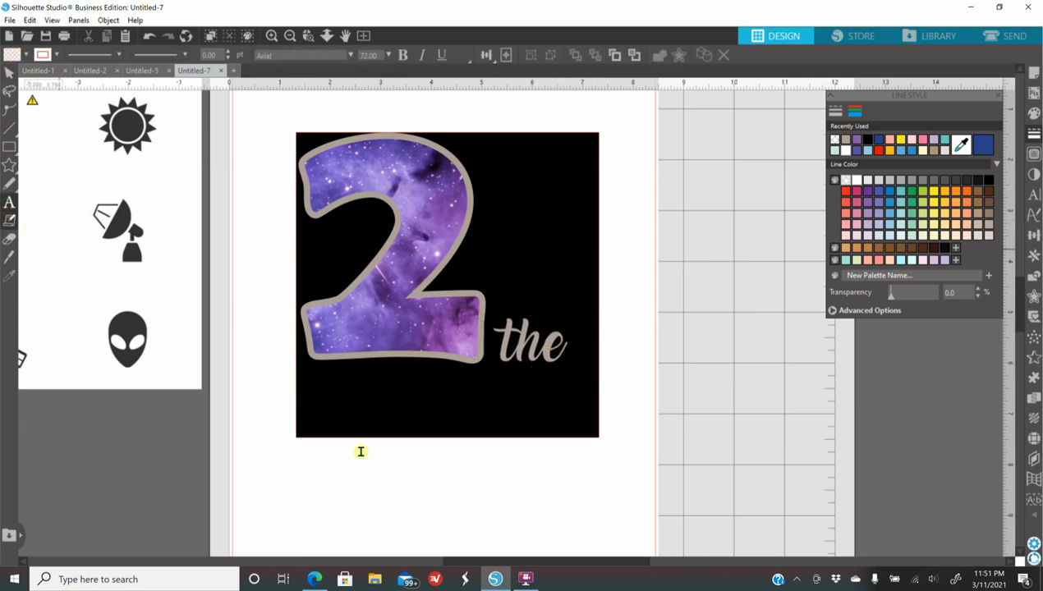
click(394, 490)
text(MOON)
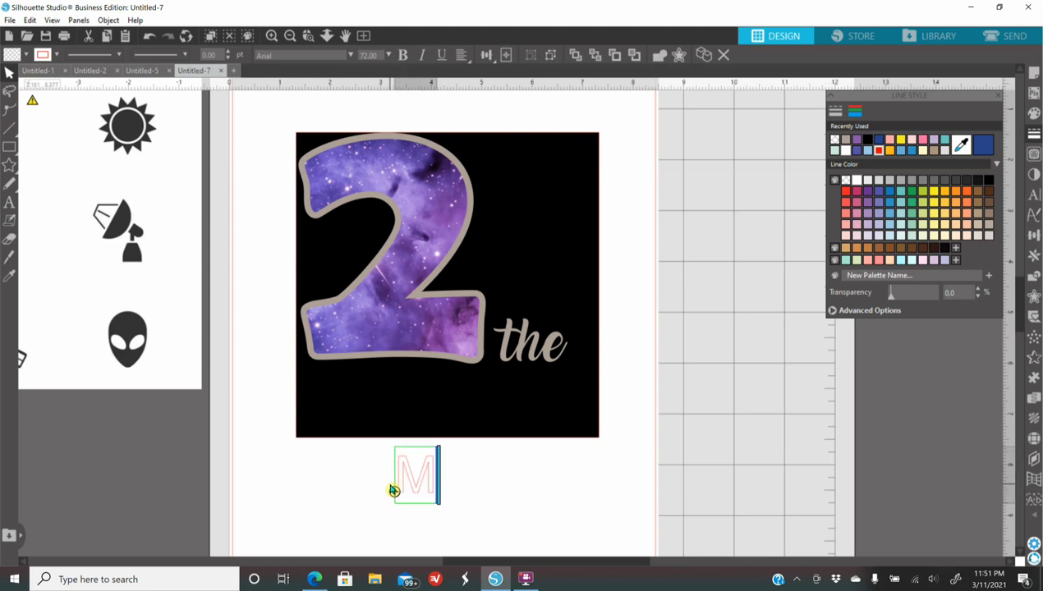
click(582, 496)
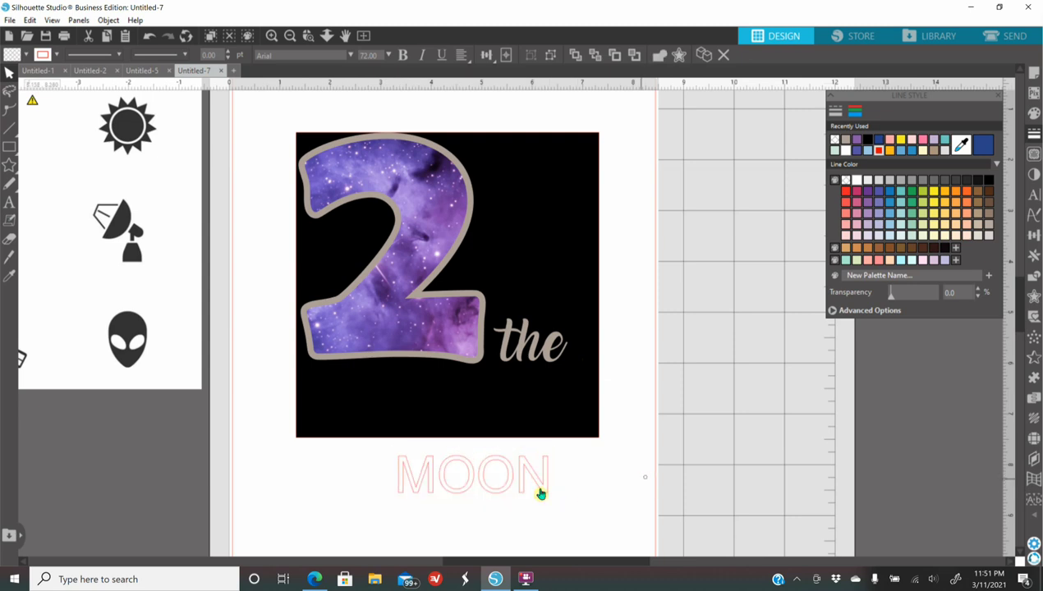
- Format "MOON" with no line color, the same taupe fill as "the" and the Berlin Sans FB Demi font
click(522, 483)
click(836, 141)
click(1034, 115)
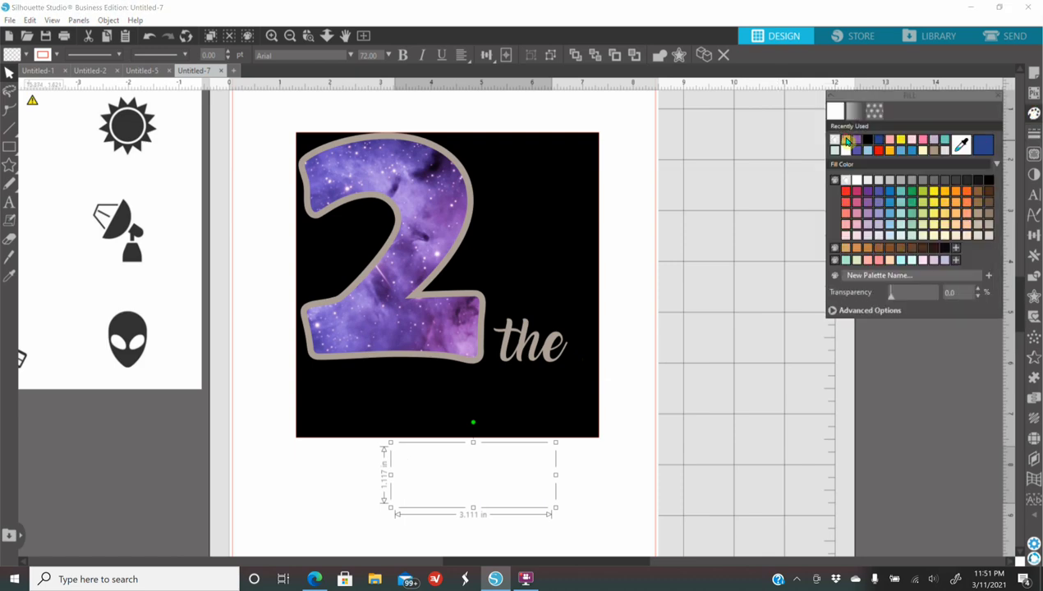
click(847, 142)
click(1034, 195)
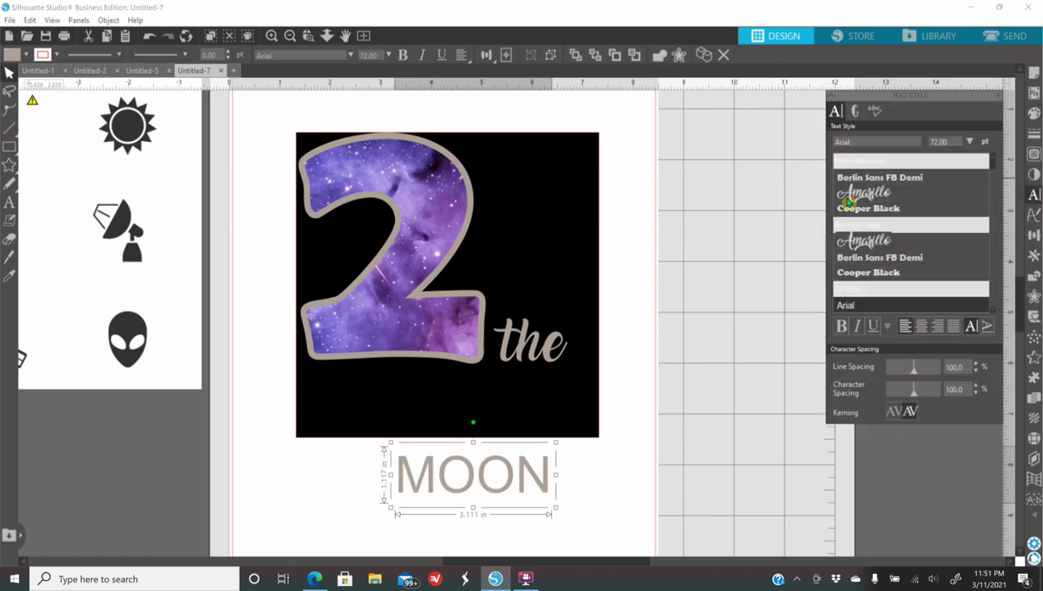
click(876, 178)
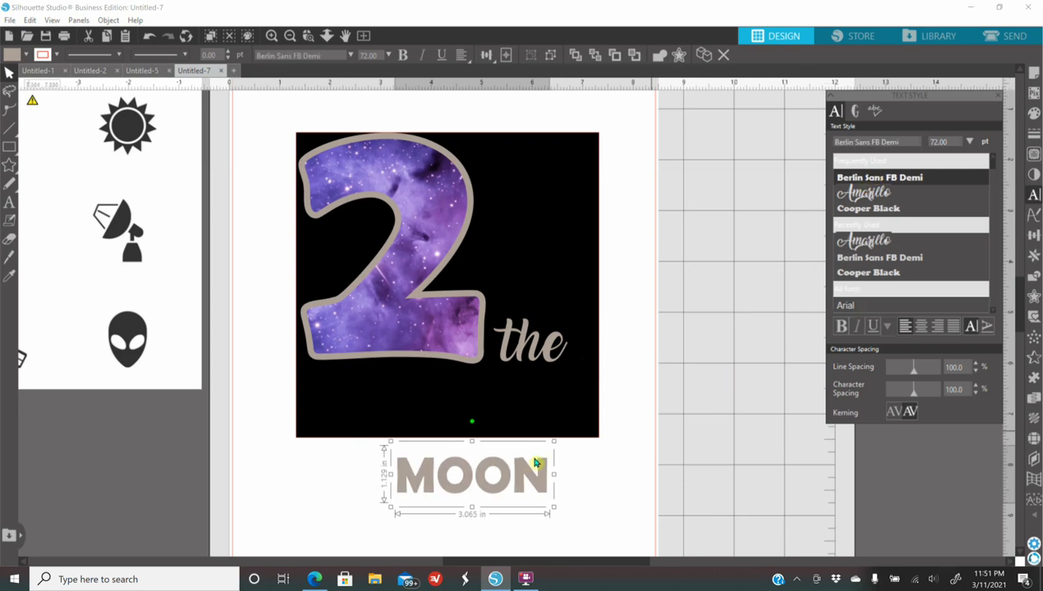
- Enlarge "MOON" to about 4.34 in wide and place it on the black square beneath the 2
drag(449, 437, 565, 430)
drag(492, 418, 490, 418)
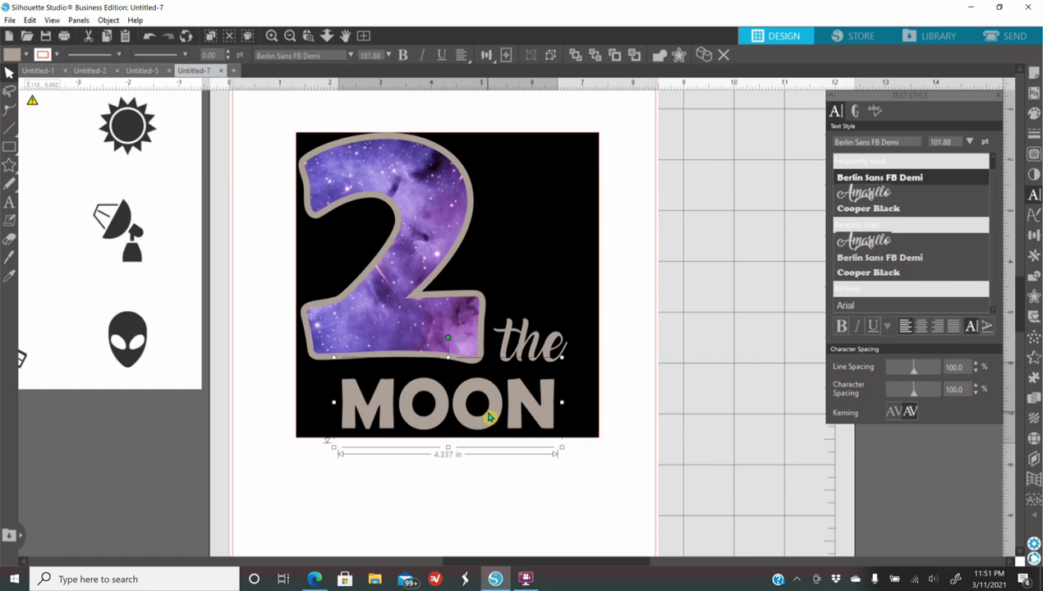
click(745, 437)
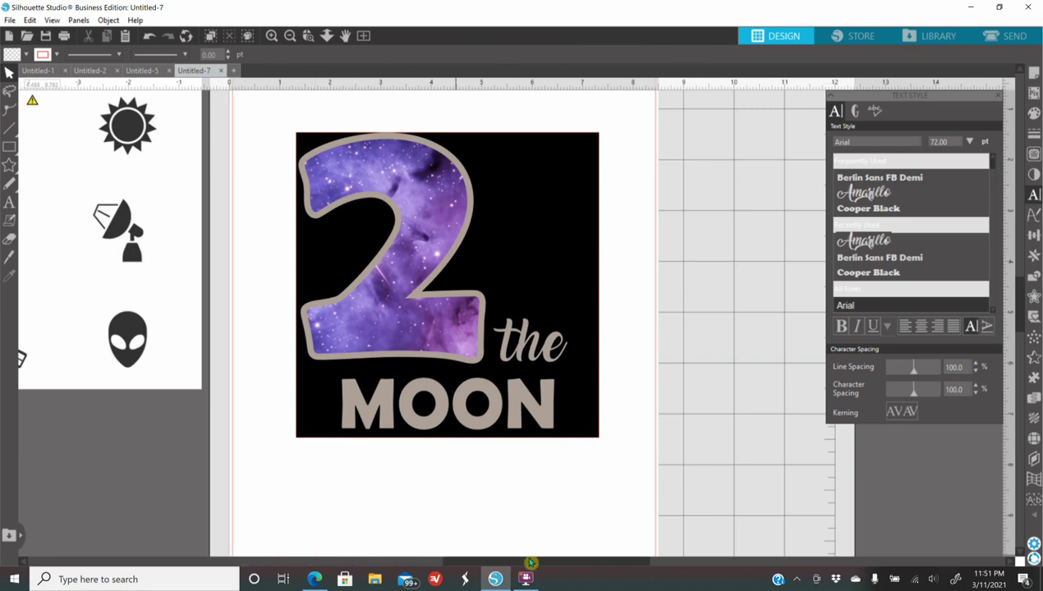
- Move the sheet of space icons farther away from the cutting mat
drag(549, 563, 498, 562)
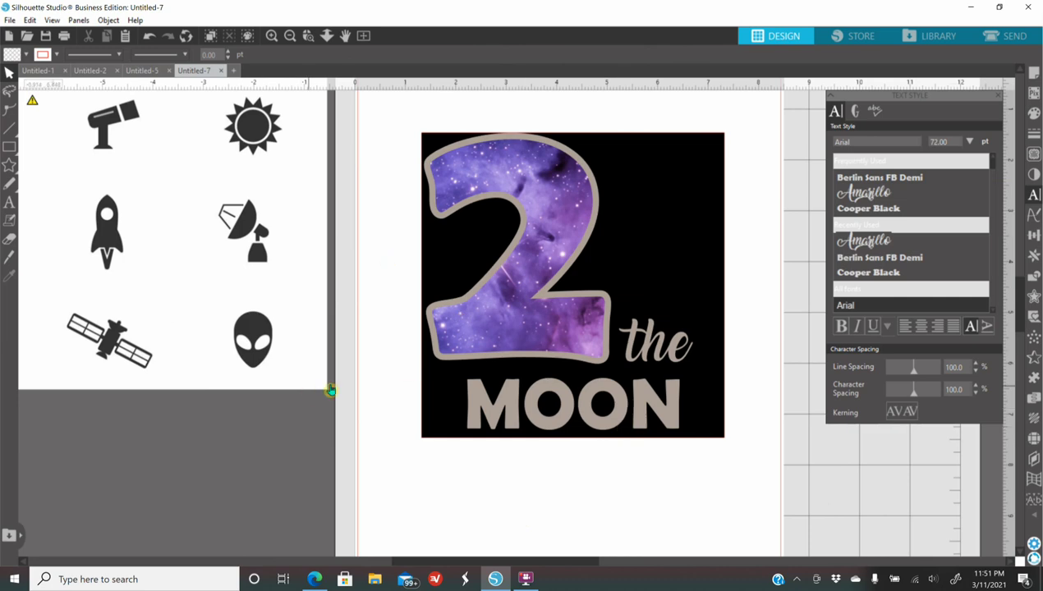
click(292, 35)
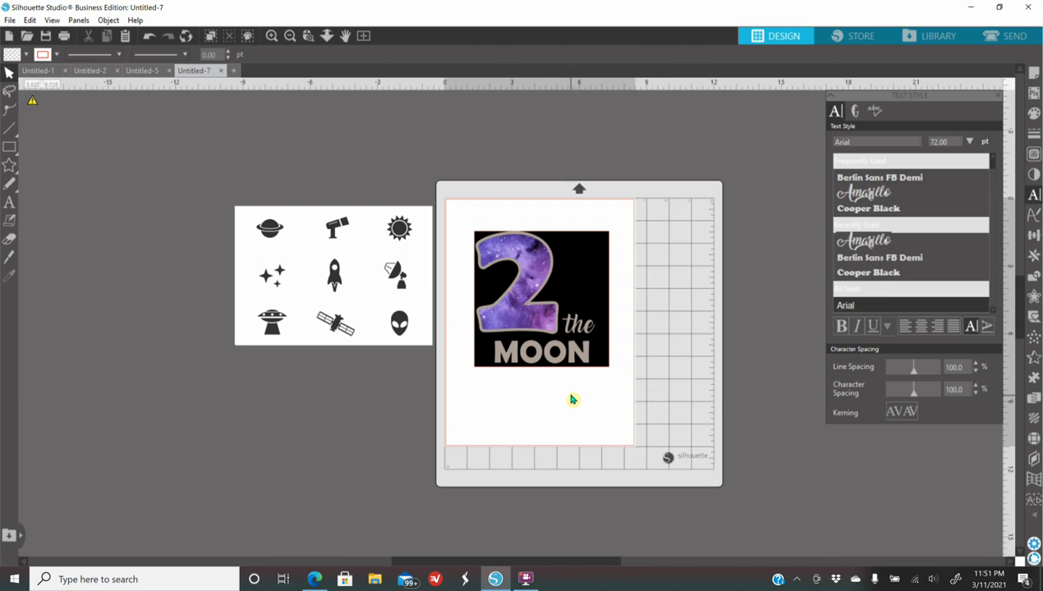
drag(371, 287, 315, 343)
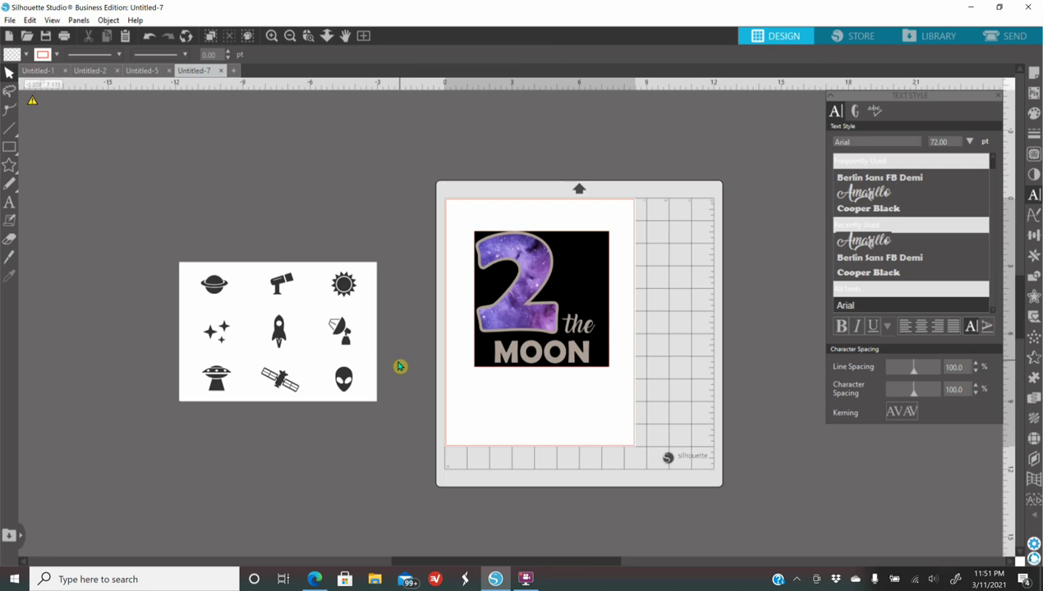
drag(283, 370, 267, 353)
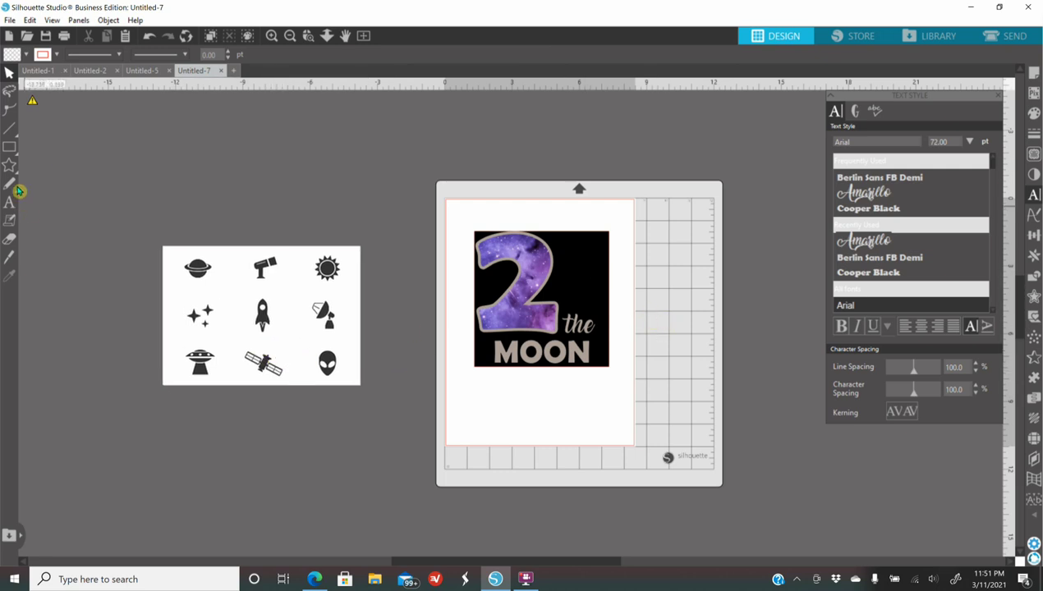
- Draw a five-pointed star about 2.7 by 2.8 in in the empty area above the icon sheet
mouse_move(11, 167)
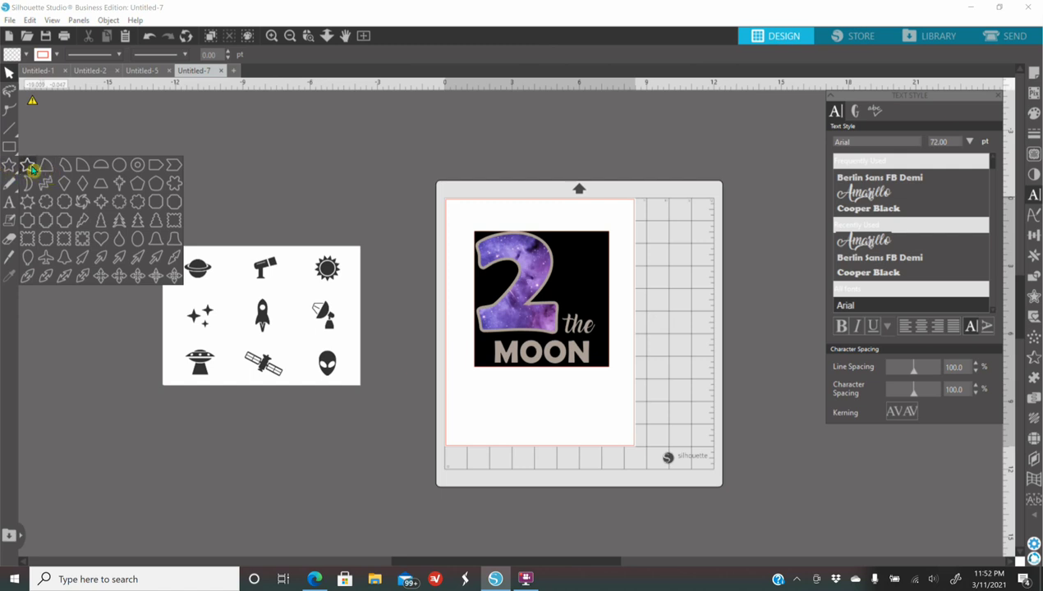
click(9, 167)
drag(371, 160, 379, 192)
scroll(363, 293, up, 1)
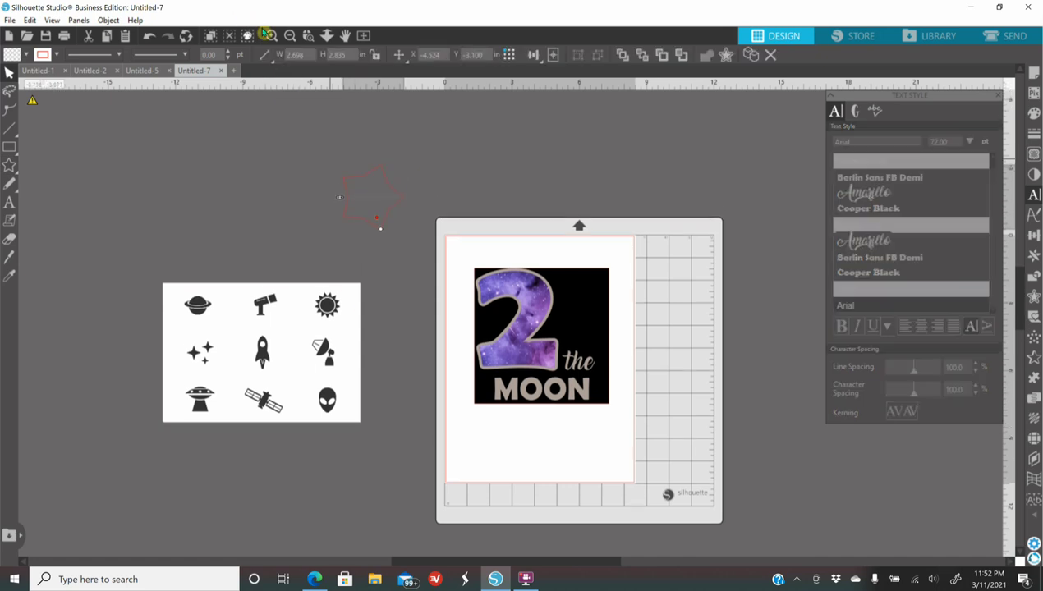
- Move the star onto the page below the black square and pull its inner corners inward for sharper points
click(273, 35)
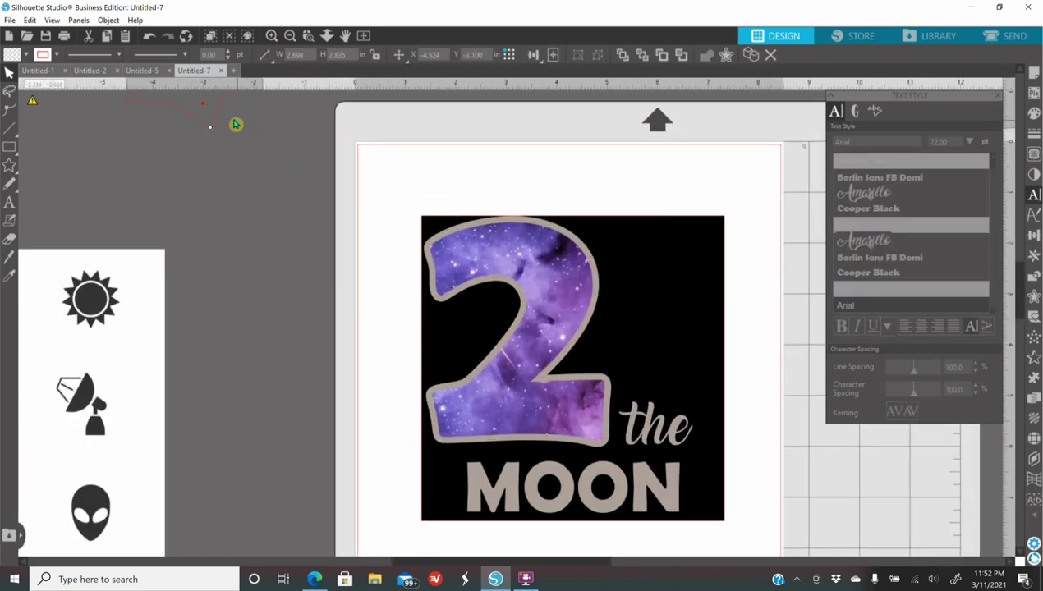
drag(216, 123, 524, 497)
scroll(374, 246, down, 4)
scroll(517, 517, down, 1)
scroll(524, 497, down, 1)
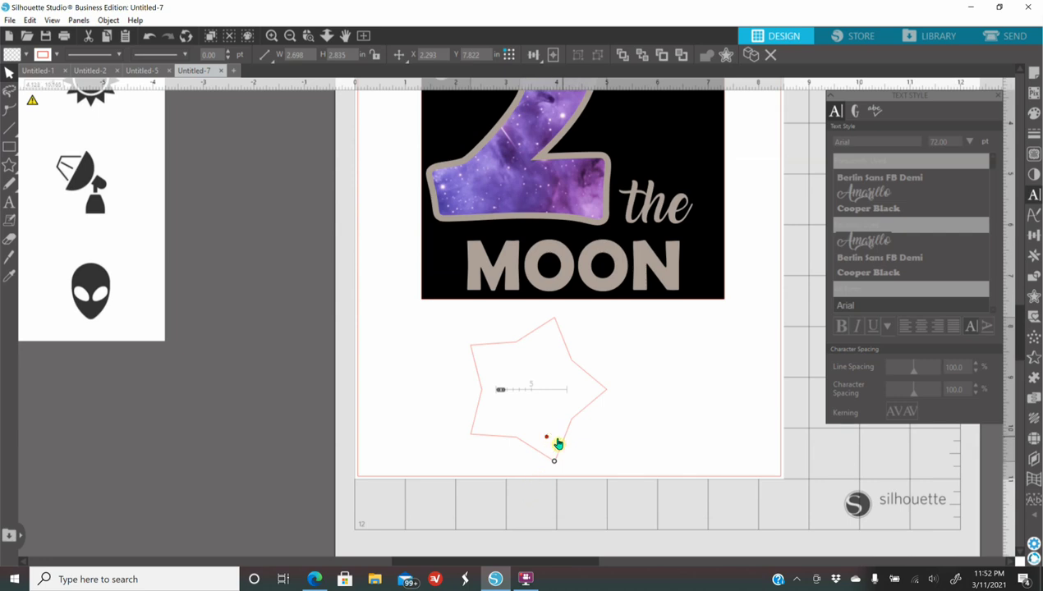
drag(550, 439, 541, 415)
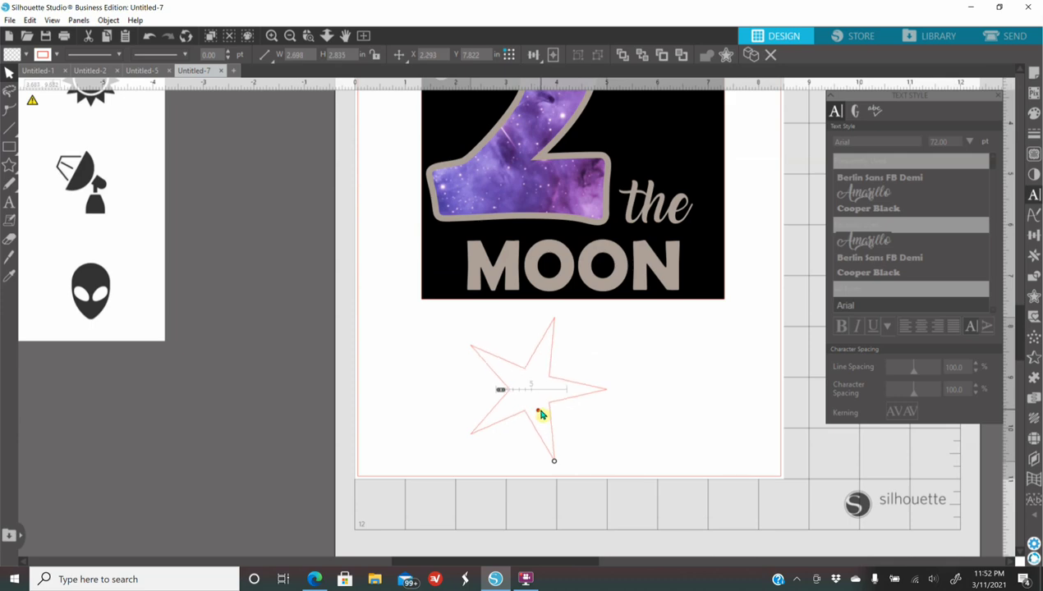
click(692, 395)
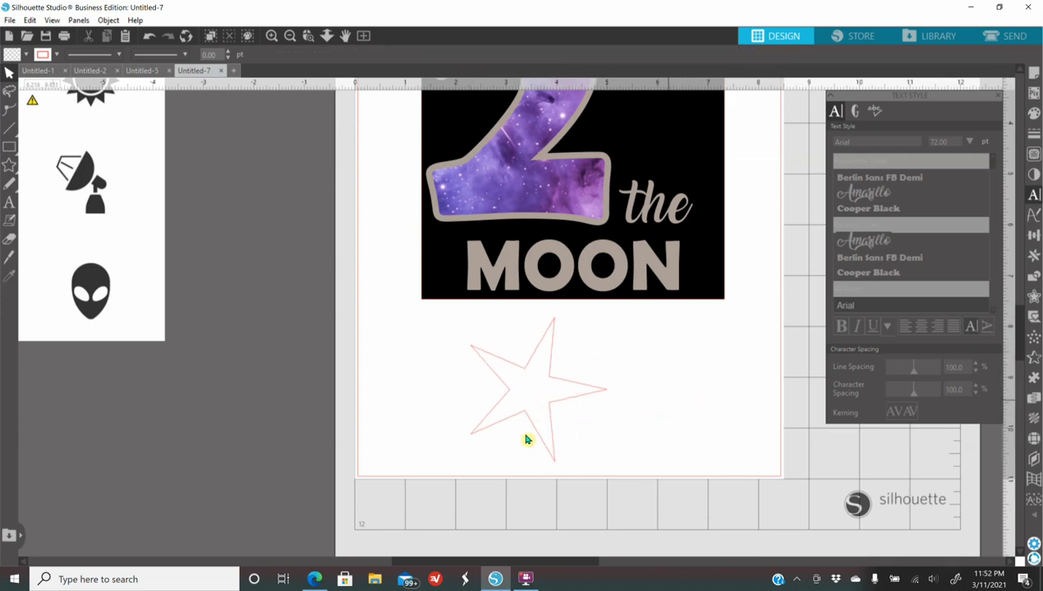
- Fill the star with the recently used dark blue
click(538, 428)
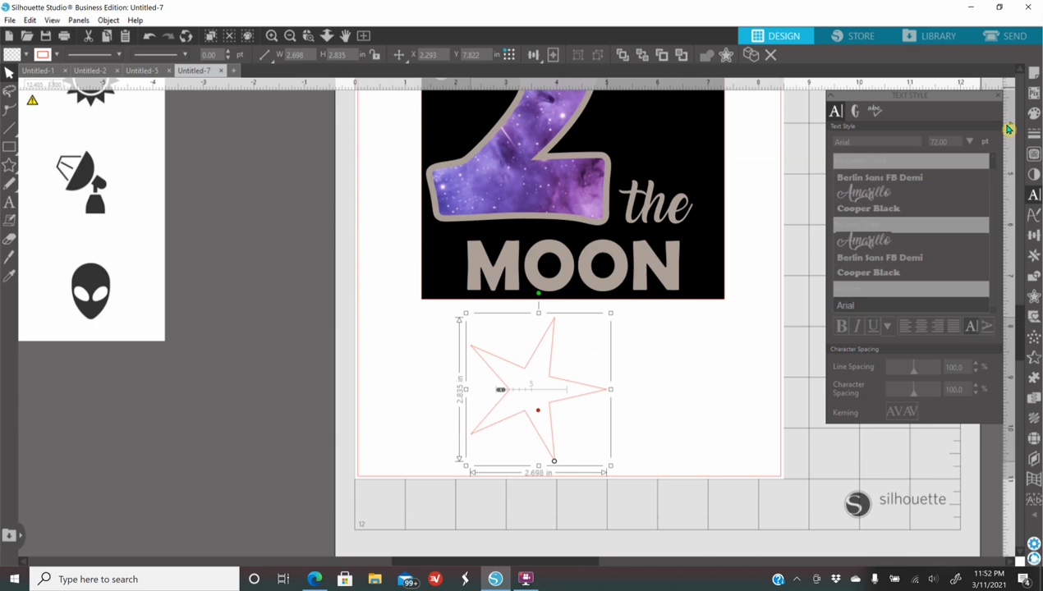
click(1033, 114)
click(886, 148)
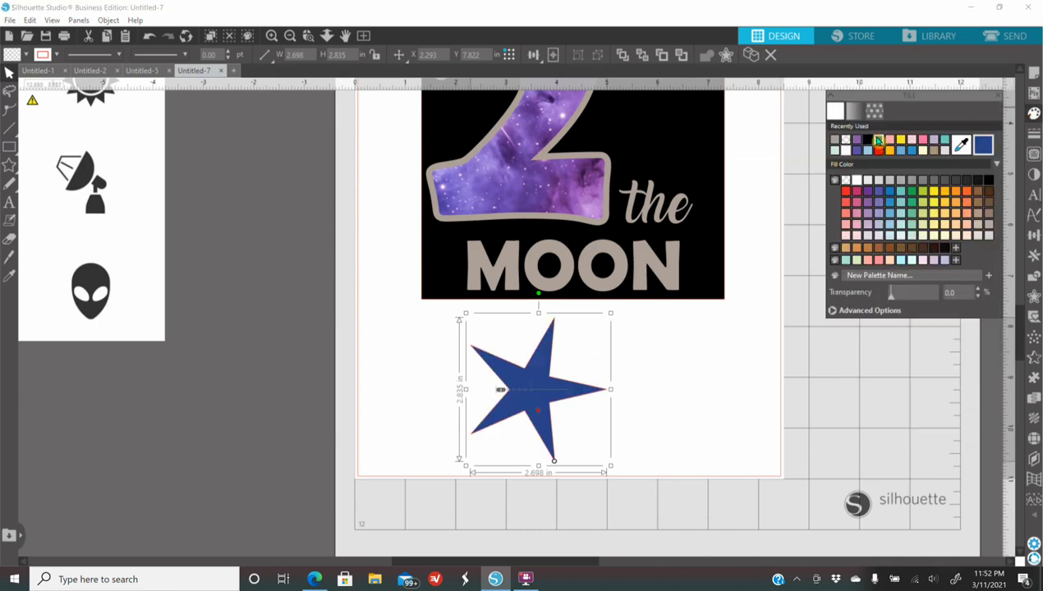
- Scale the star down to about 1.27 by 1.34 in and place it on the black square above "the"
drag(553, 394, 625, 372)
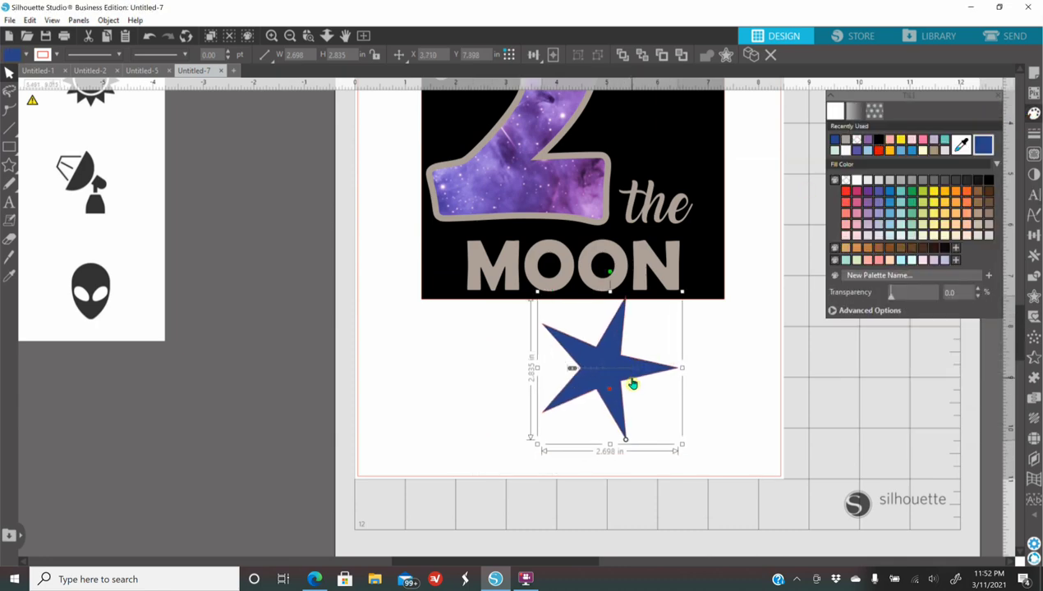
drag(682, 442, 610, 374)
scroll(610, 397, up, 1)
scroll(612, 398, up, 1)
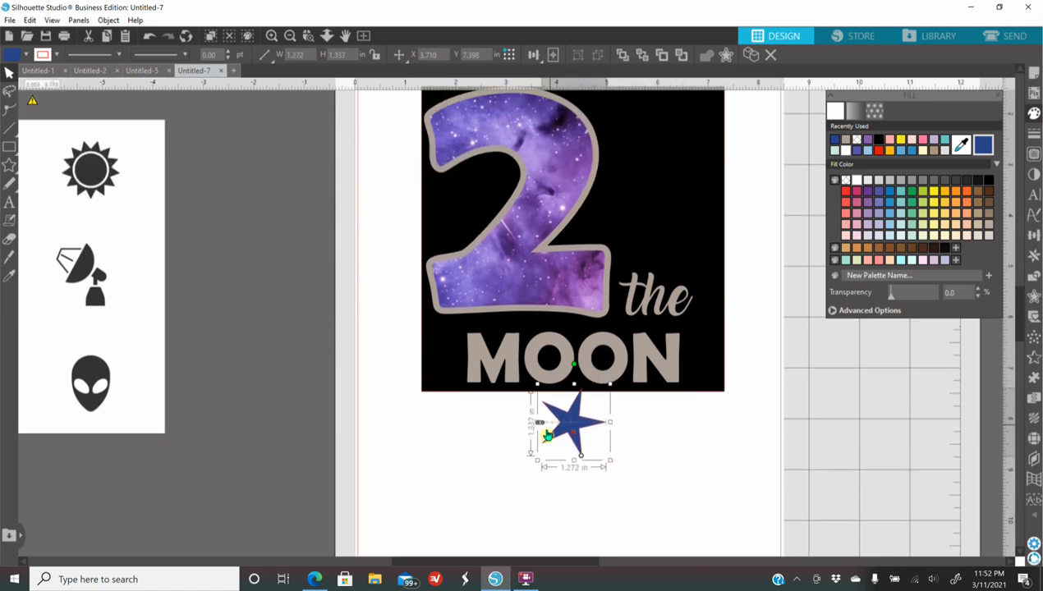
drag(571, 427, 632, 220)
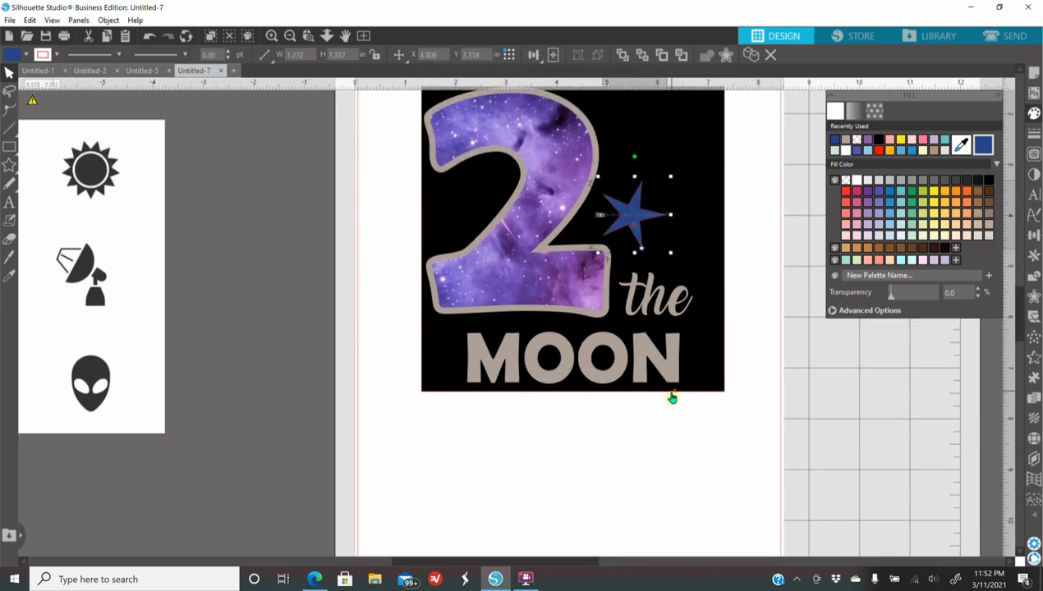
- Remove the line color from the blue star
scroll(672, 397, up, 1)
click(1034, 134)
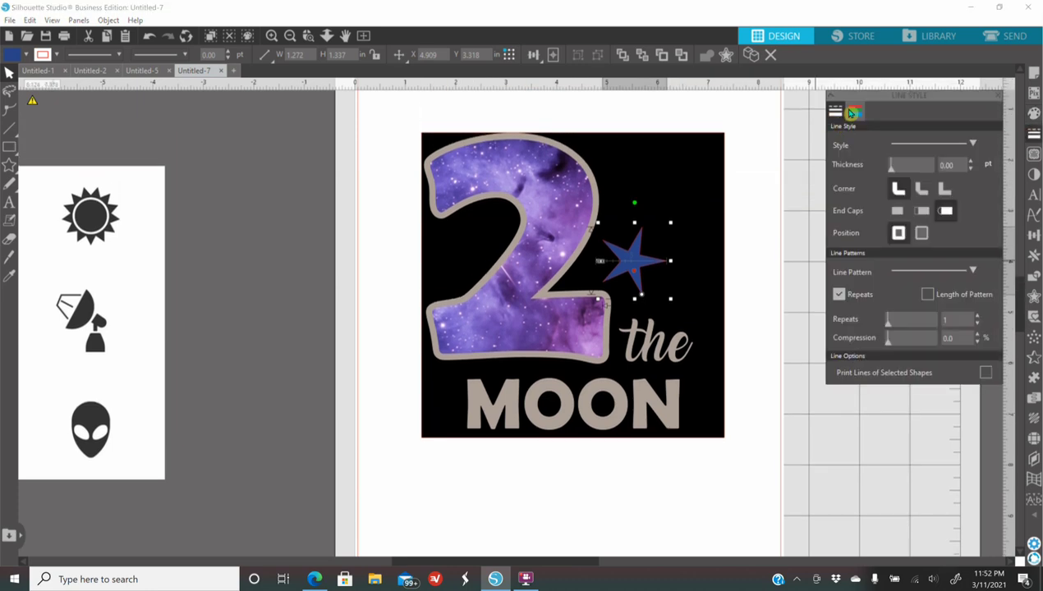
click(852, 112)
click(855, 142)
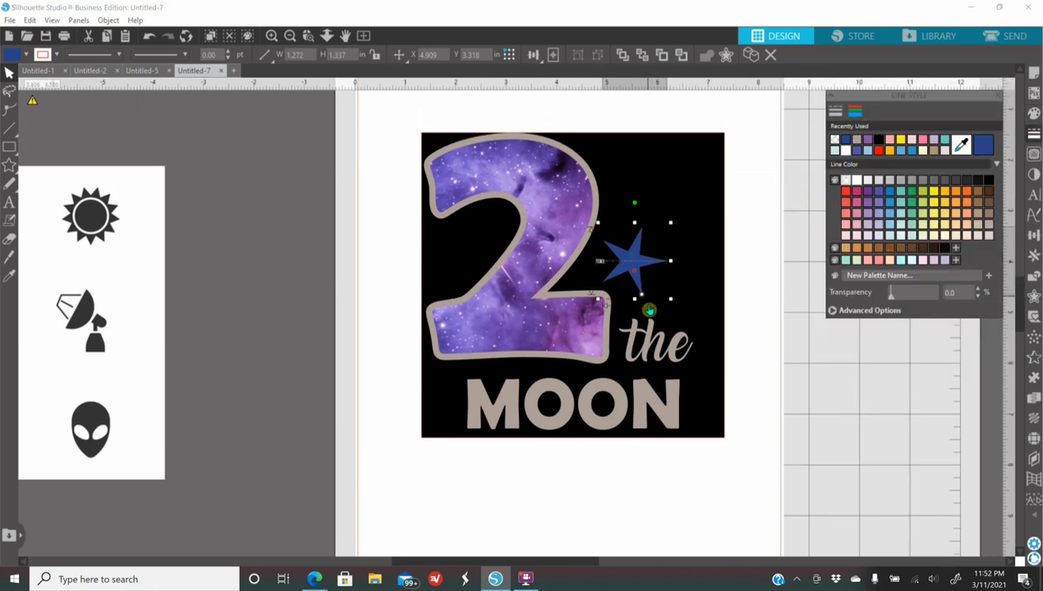
- Shrink the blue star to about 1.14 by 1.2 in and add a smaller duplicate of about 0.71 by 0.74 in
drag(671, 297, 667, 297)
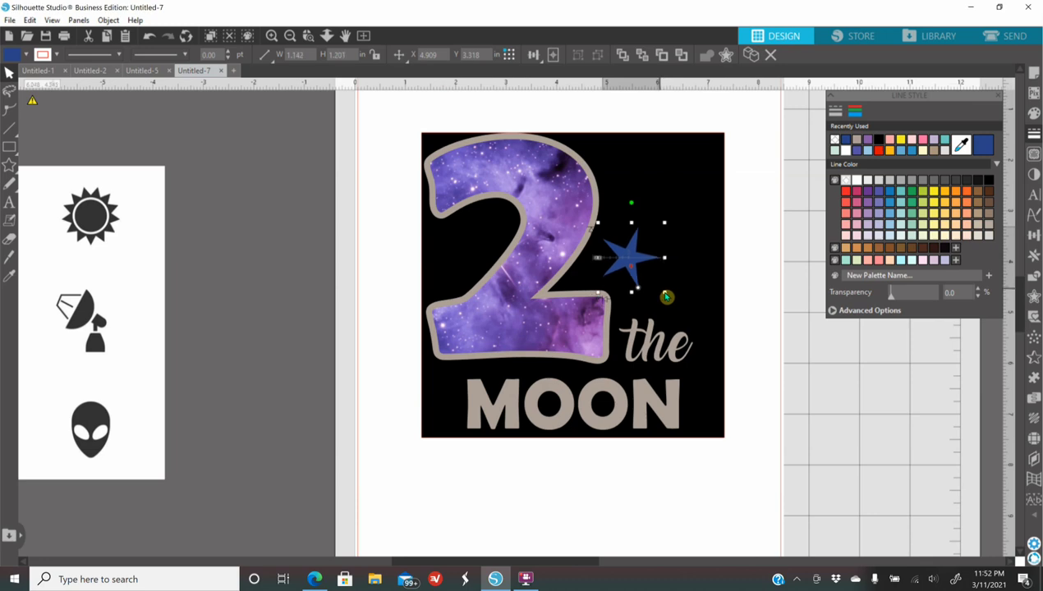
right_click(629, 259)
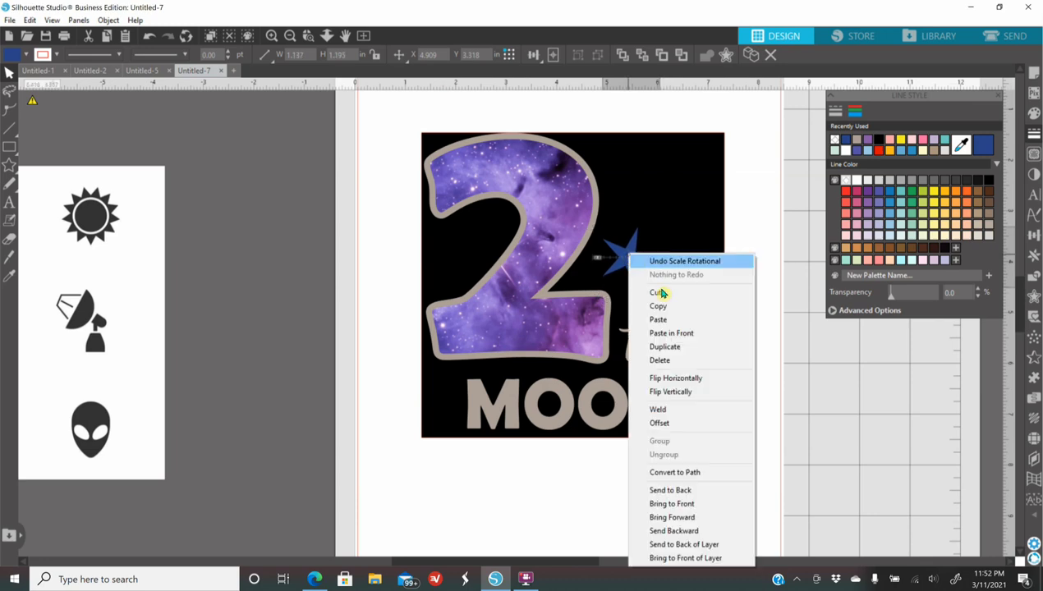
click(668, 345)
drag(646, 260, 695, 316)
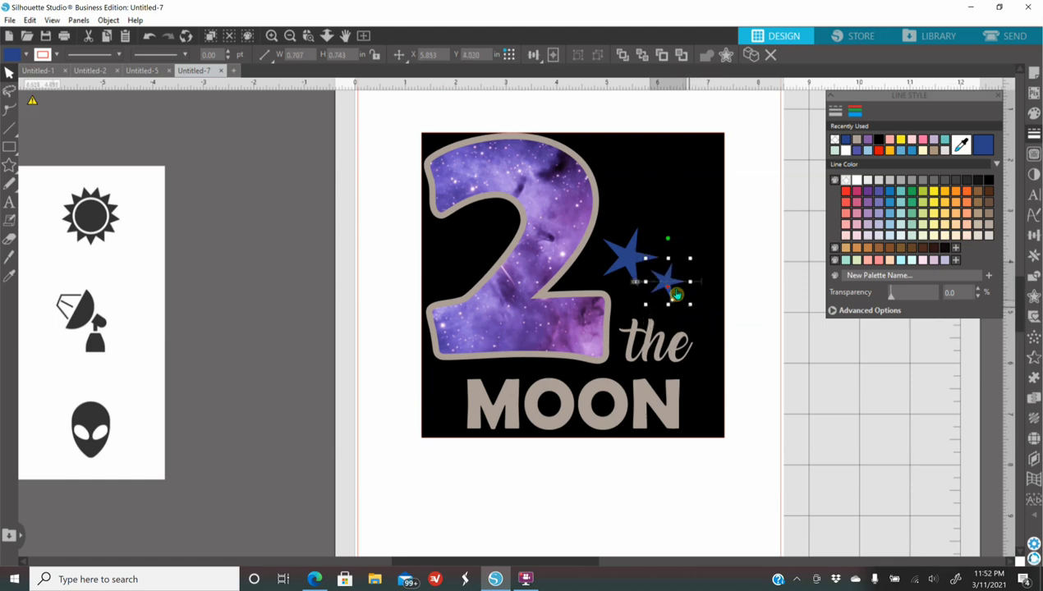
- Reposition the two blue stars, the large one beside the upper curve of the 2 and the small one above "the"
drag(669, 276, 674, 284)
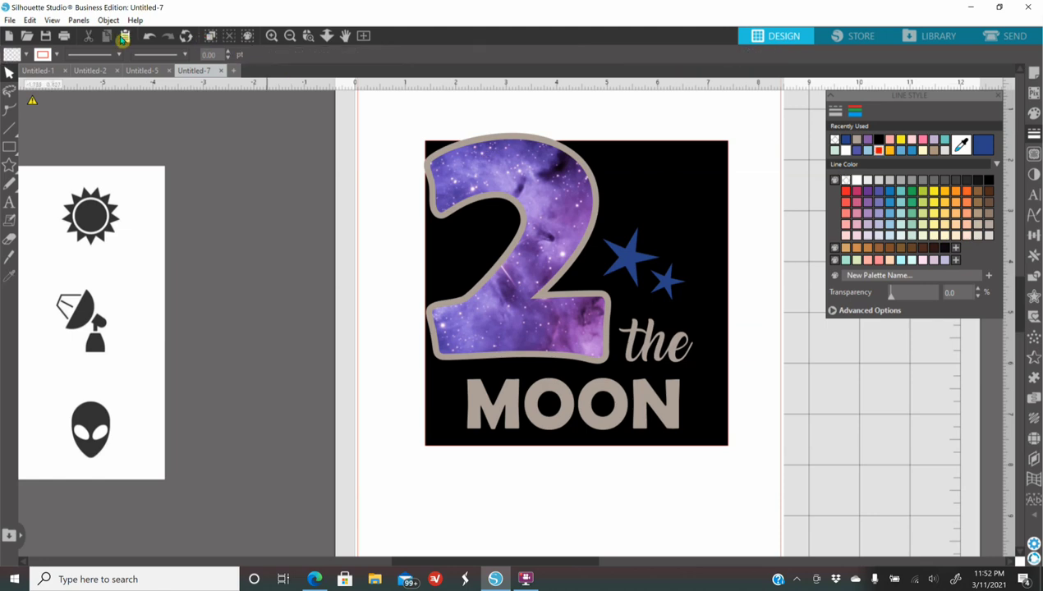
click(149, 35)
click(671, 283)
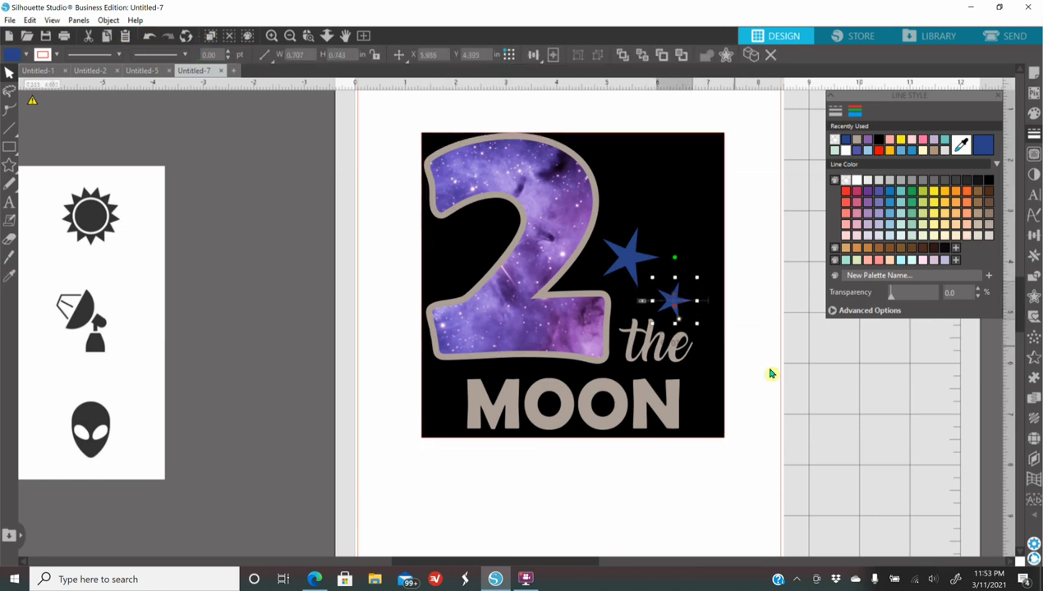
click(723, 342)
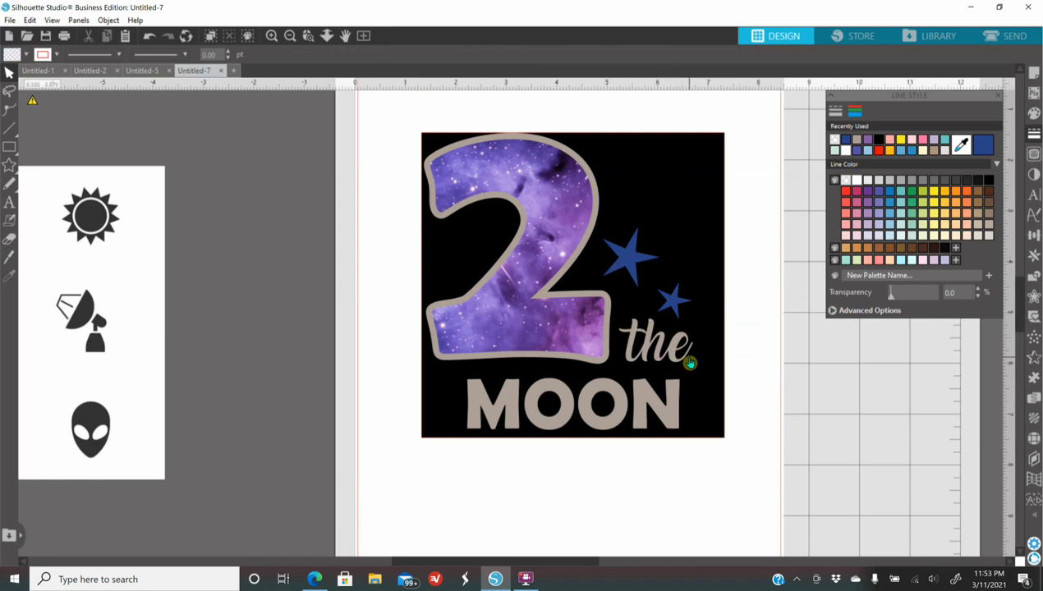
drag(629, 256, 639, 219)
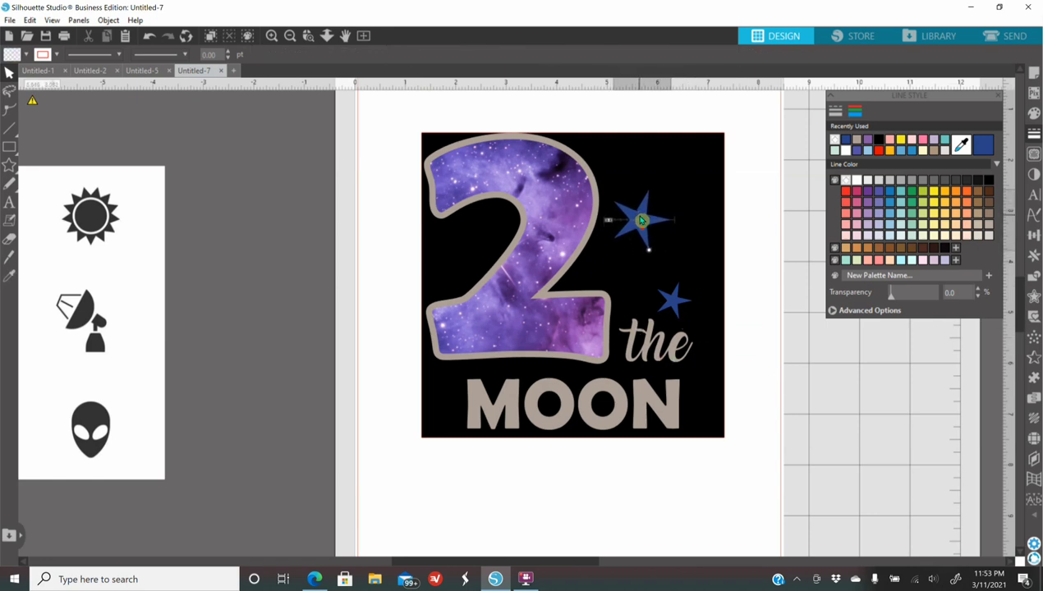
drag(670, 299, 672, 276)
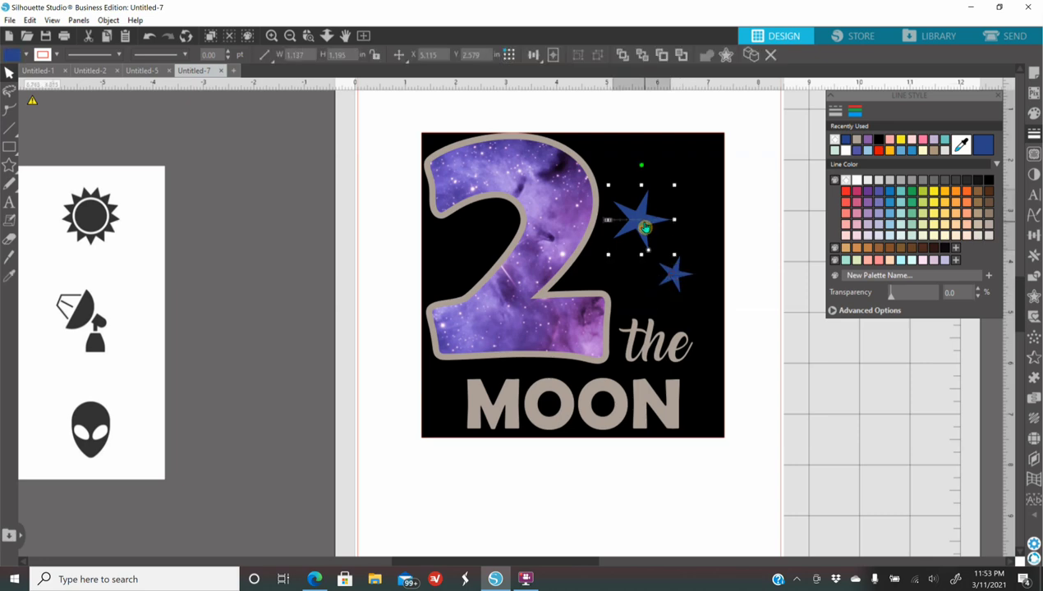
- Duplicate the large blue star and move the copy onto the page below the black square
right_click(645, 228)
click(678, 316)
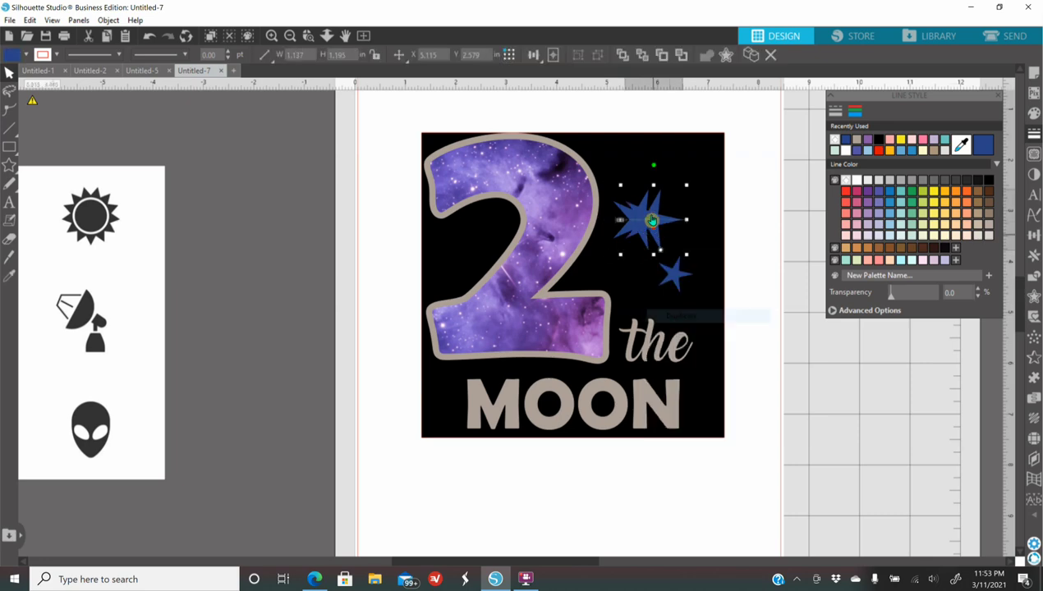
drag(652, 236, 657, 511)
- Try an internal offset on the copied star below the black square
scroll(670, 435, down, 1)
scroll(671, 436, down, 5)
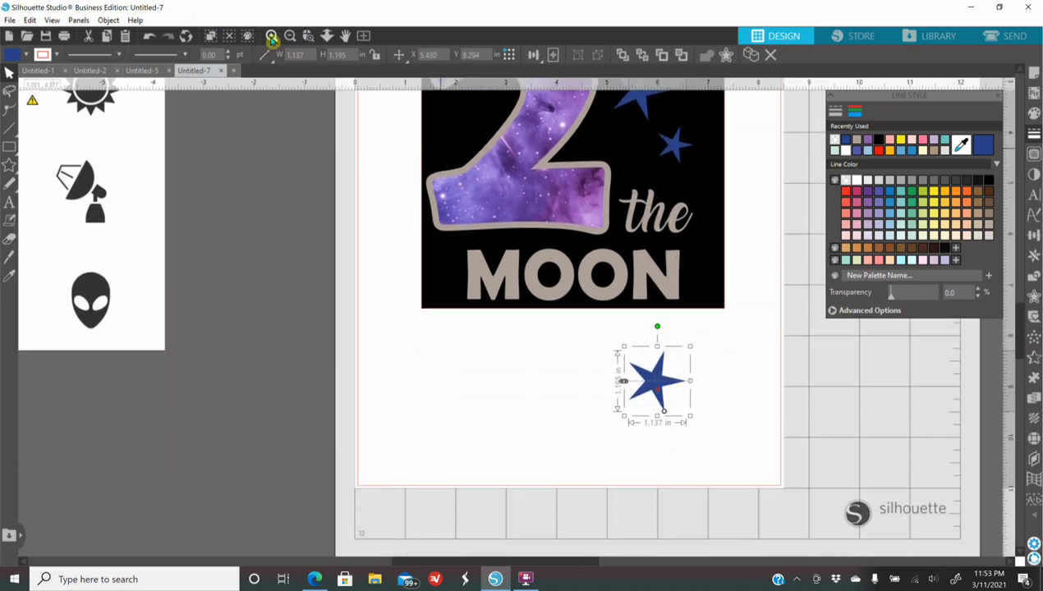
click(271, 36)
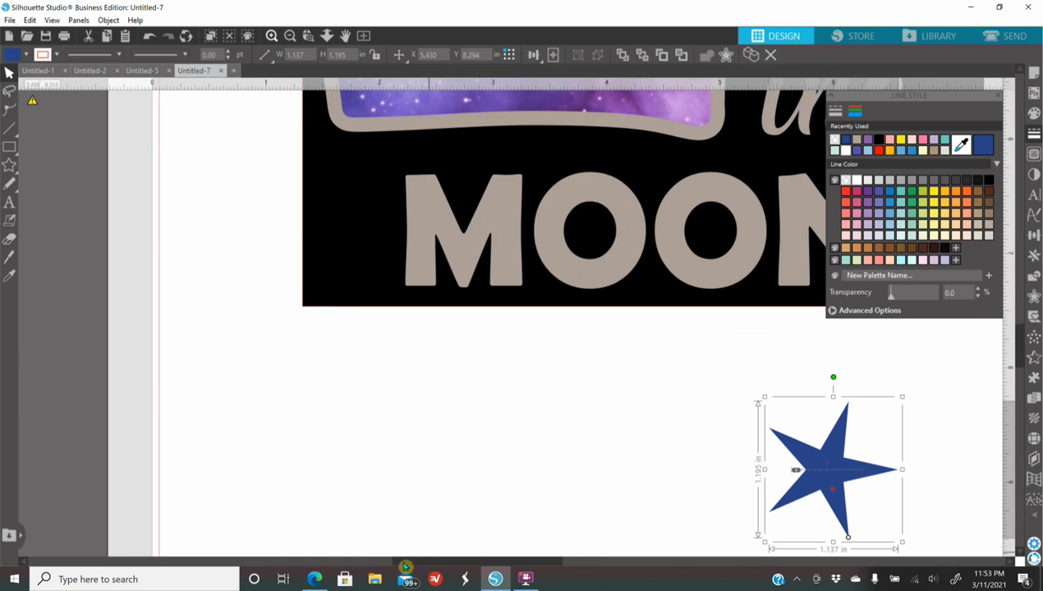
drag(417, 558, 659, 564)
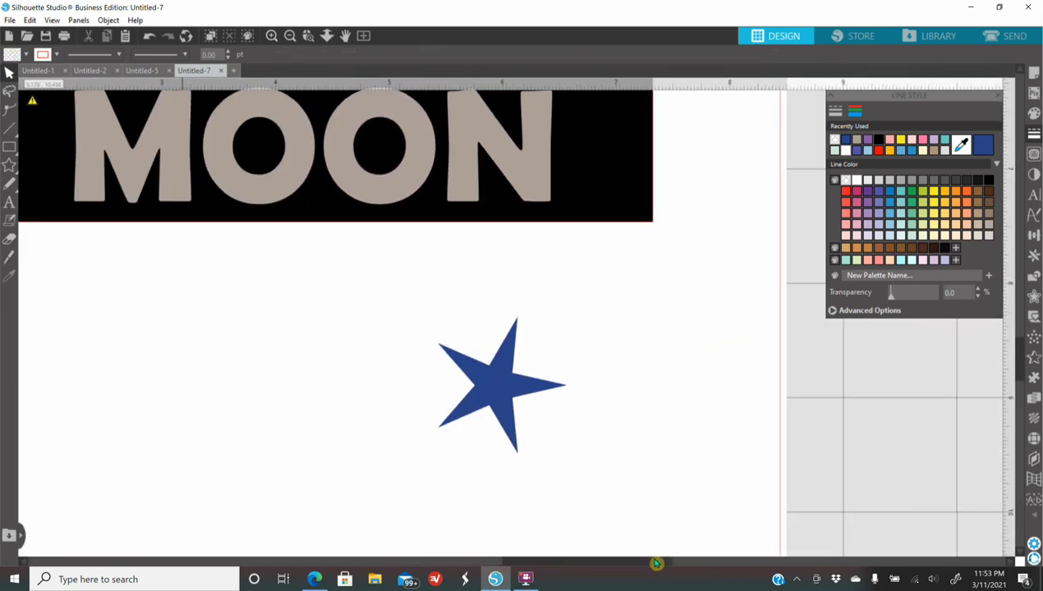
click(503, 376)
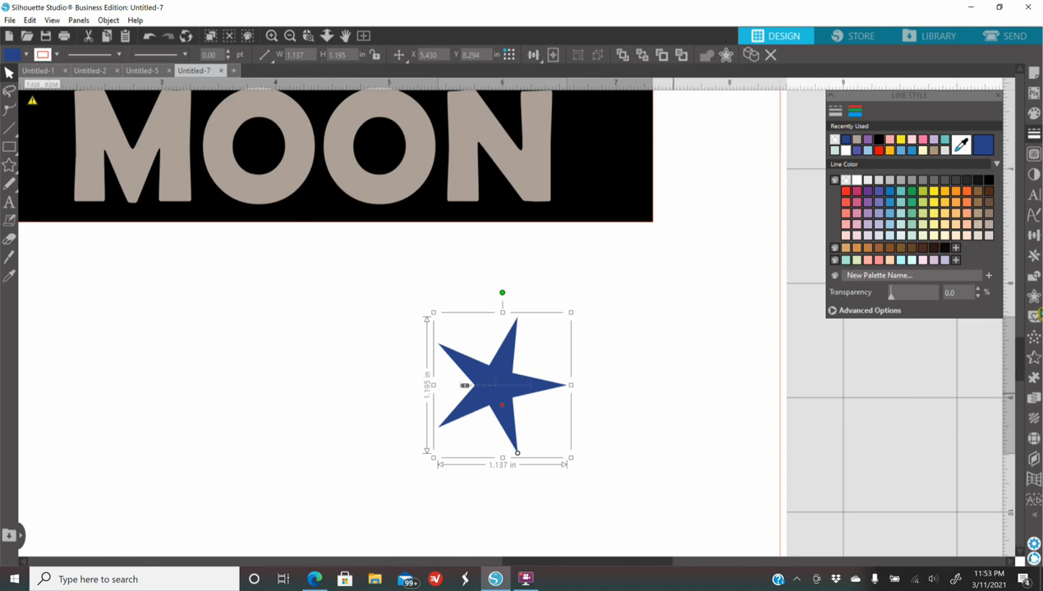
click(1034, 296)
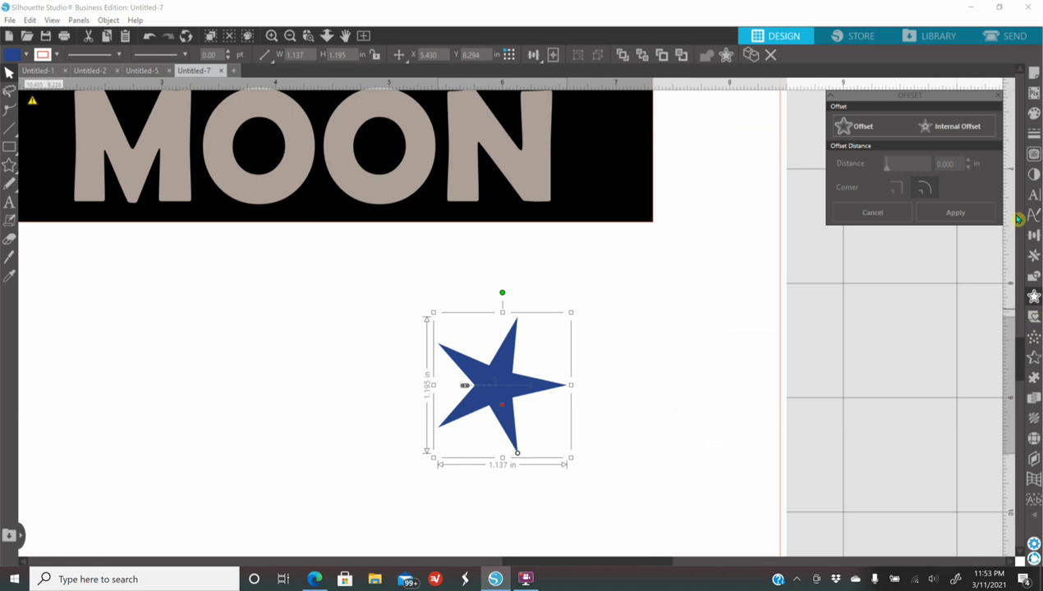
click(951, 126)
click(275, 40)
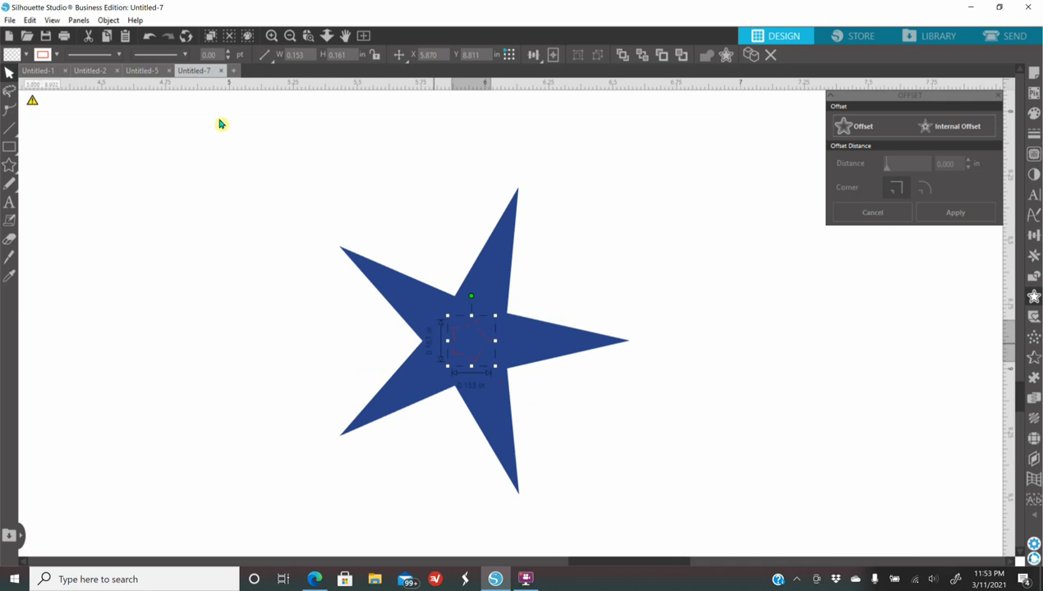
click(272, 36)
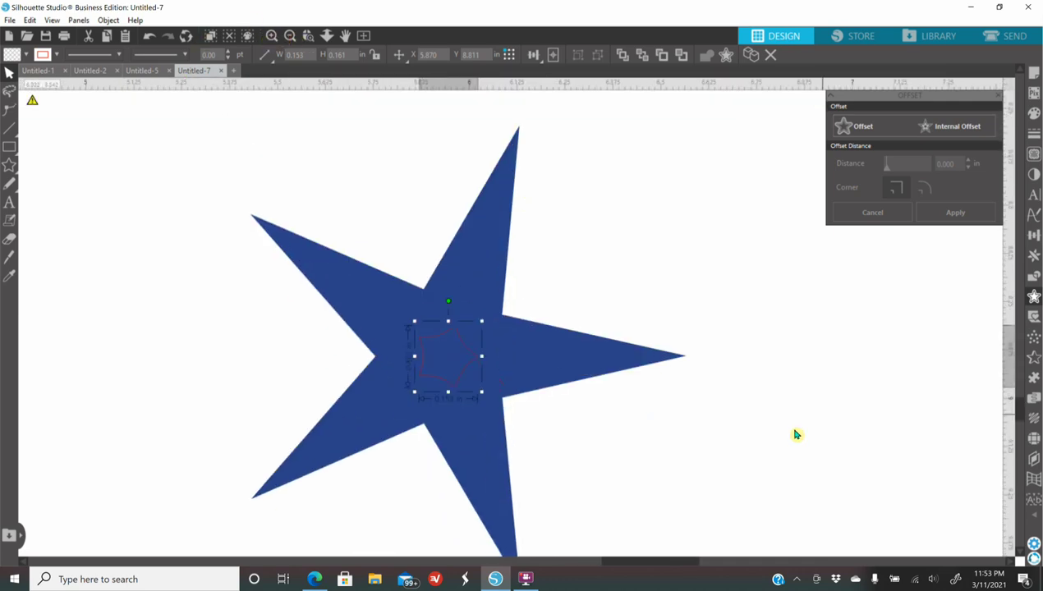
click(681, 382)
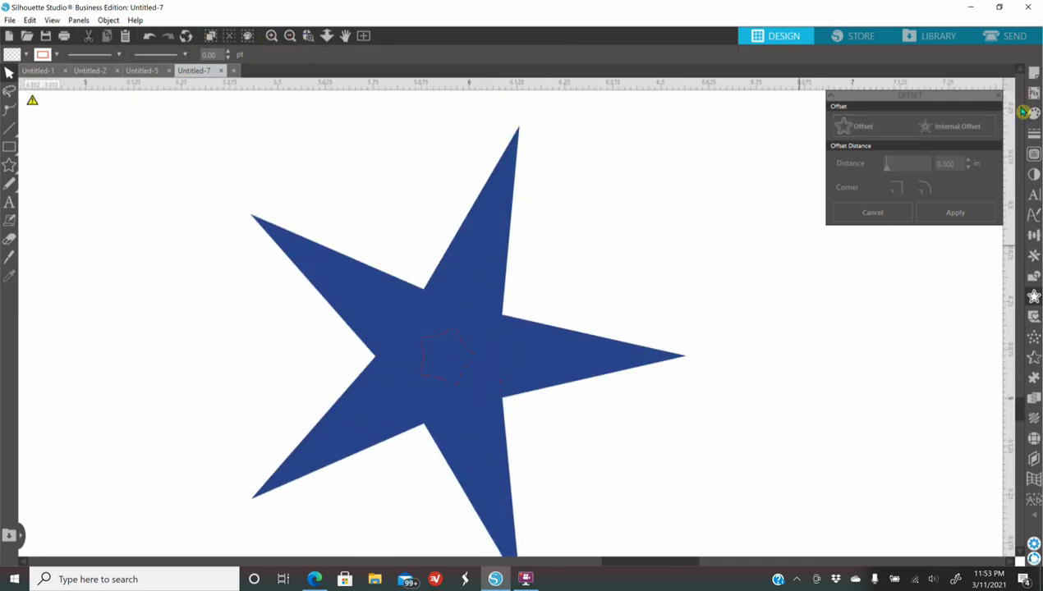
- Create an internal offset of the copied star at 0.055 in and fill it with the recently used purple
key(ctrl+a)
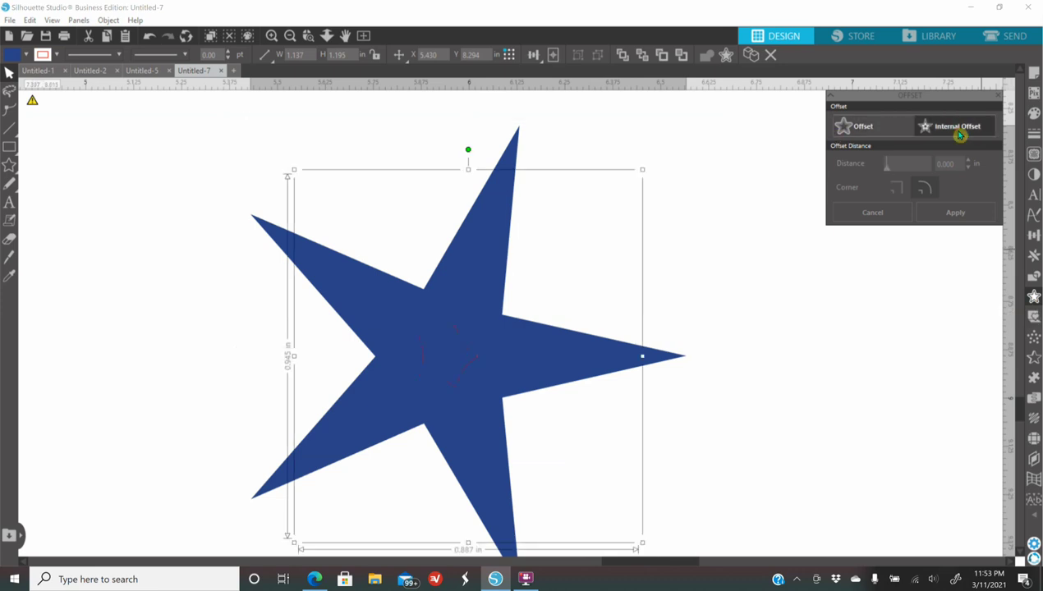
click(959, 132)
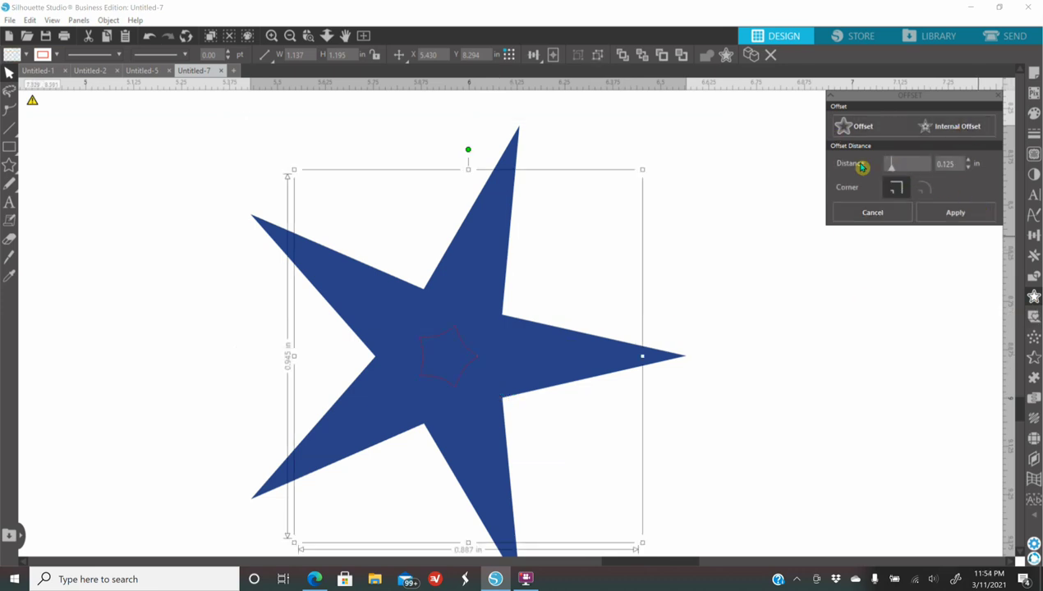
drag(899, 166, 892, 164)
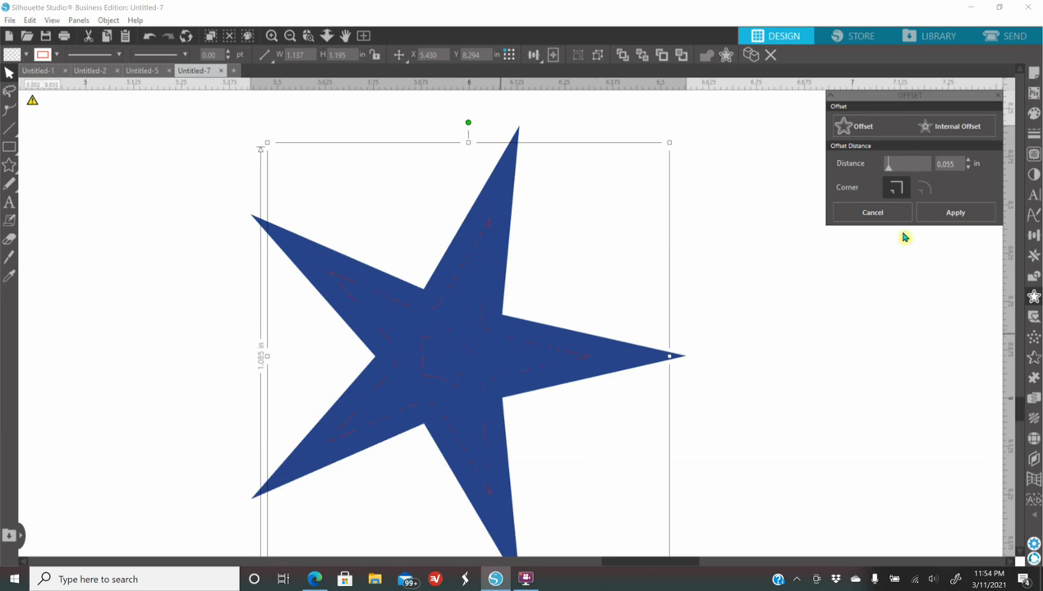
click(1033, 113)
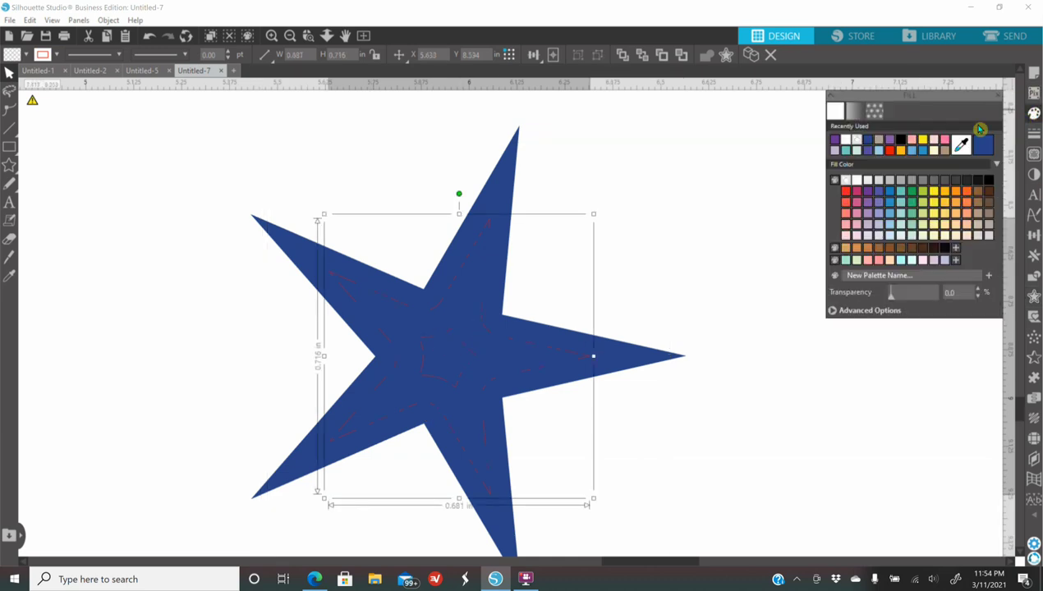
click(837, 141)
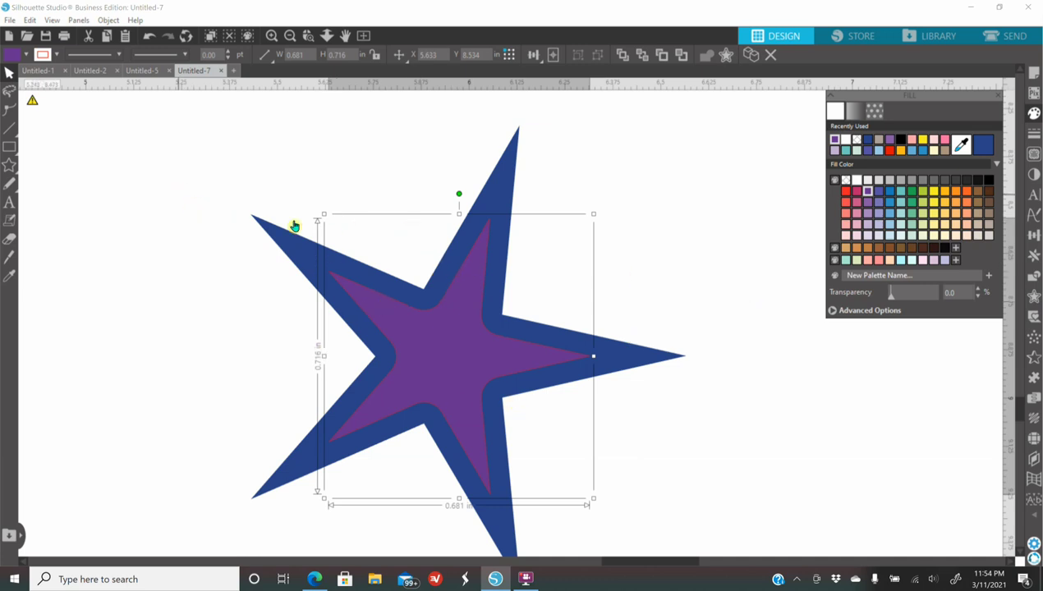
click(222, 223)
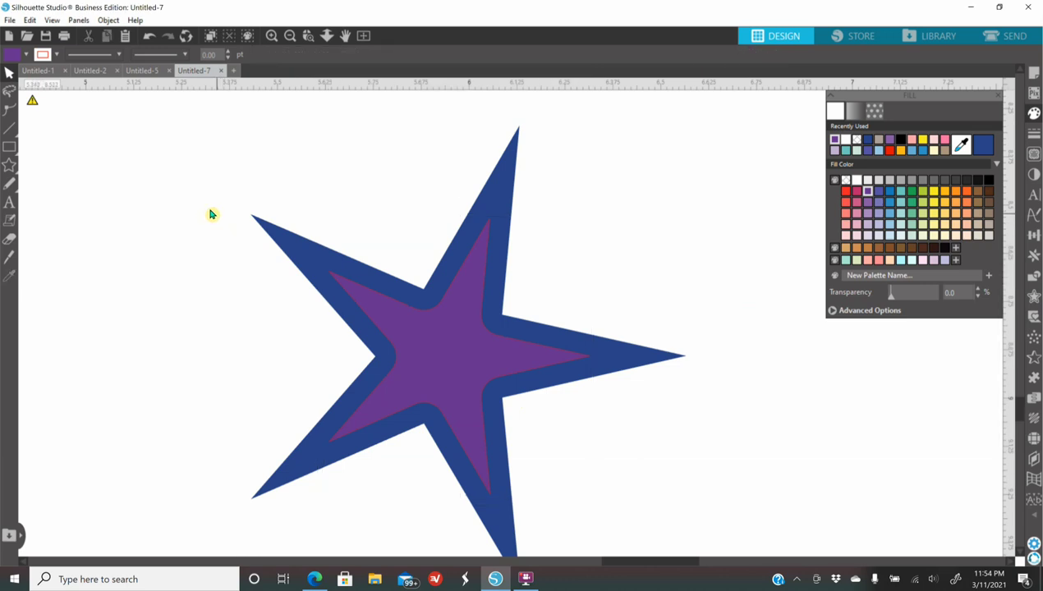
- Cut the purple star out of the blue one with Subtract All and delete the purple piece, leaving a hollow star
drag(254, 224, 771, 507)
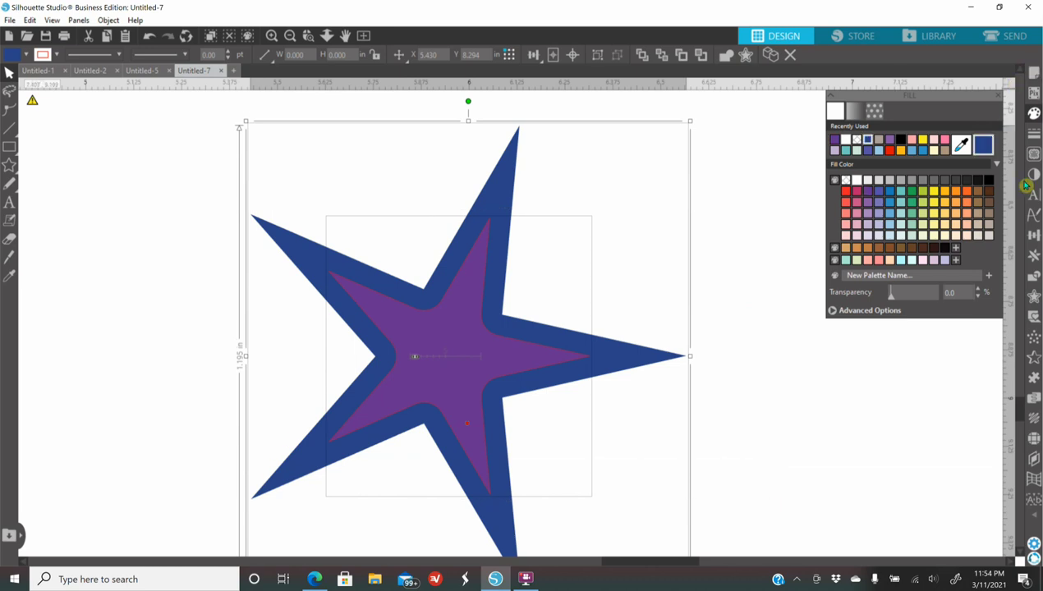
click(1034, 278)
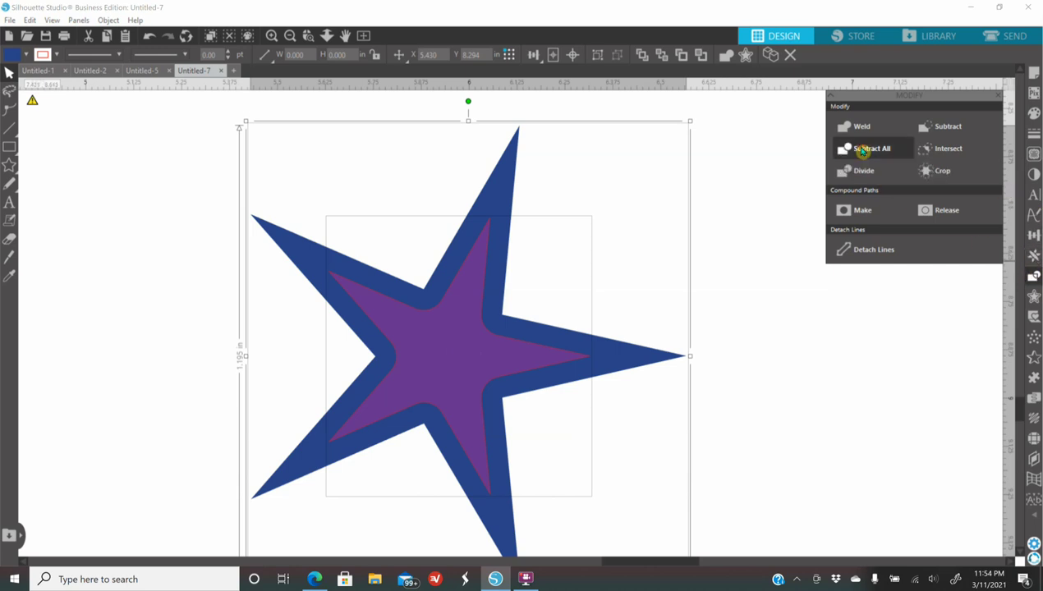
click(789, 363)
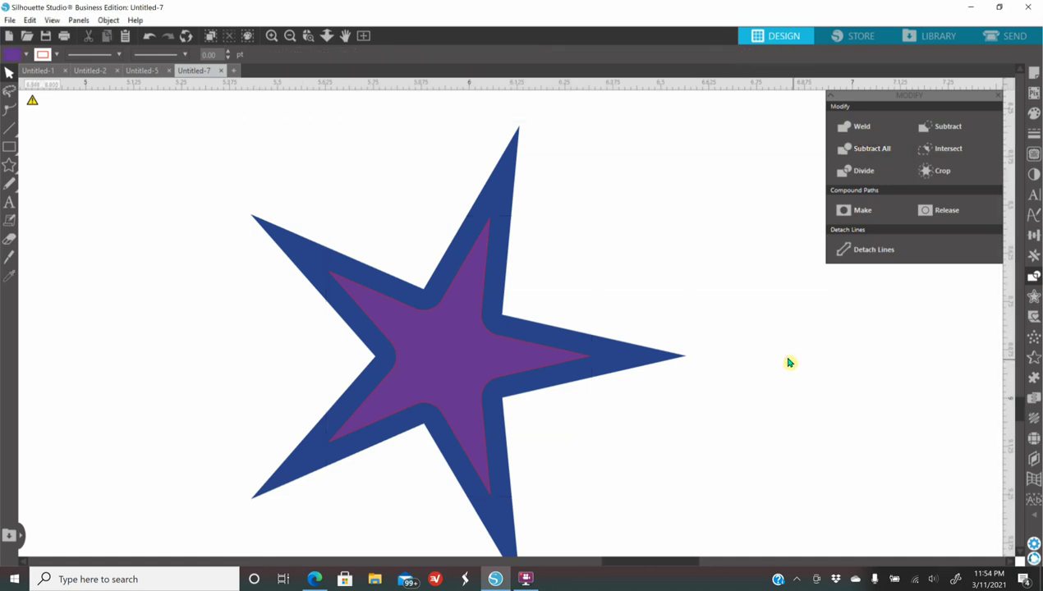
click(462, 362)
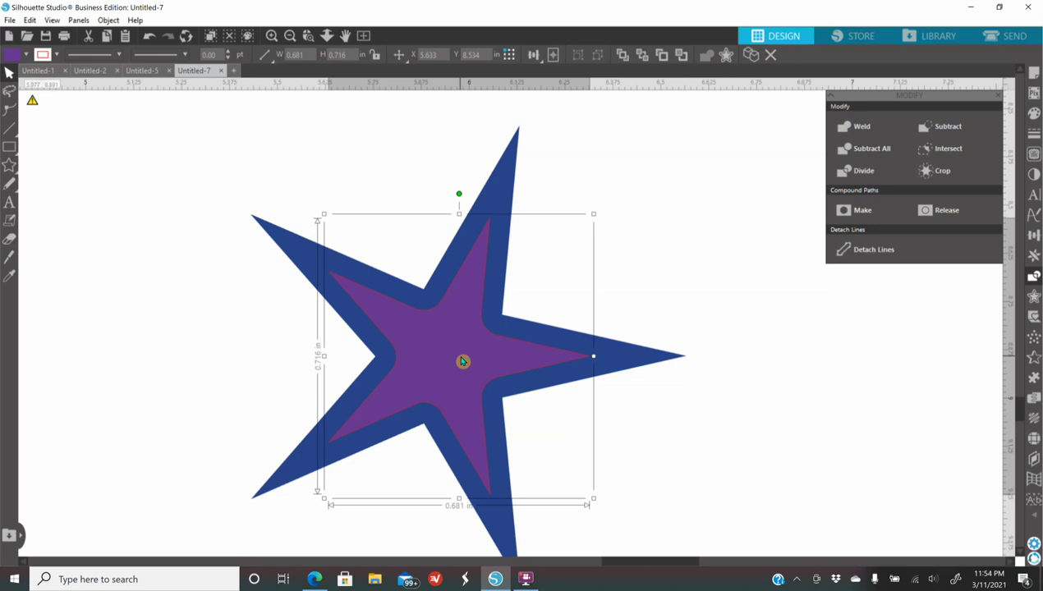
key(Delete)
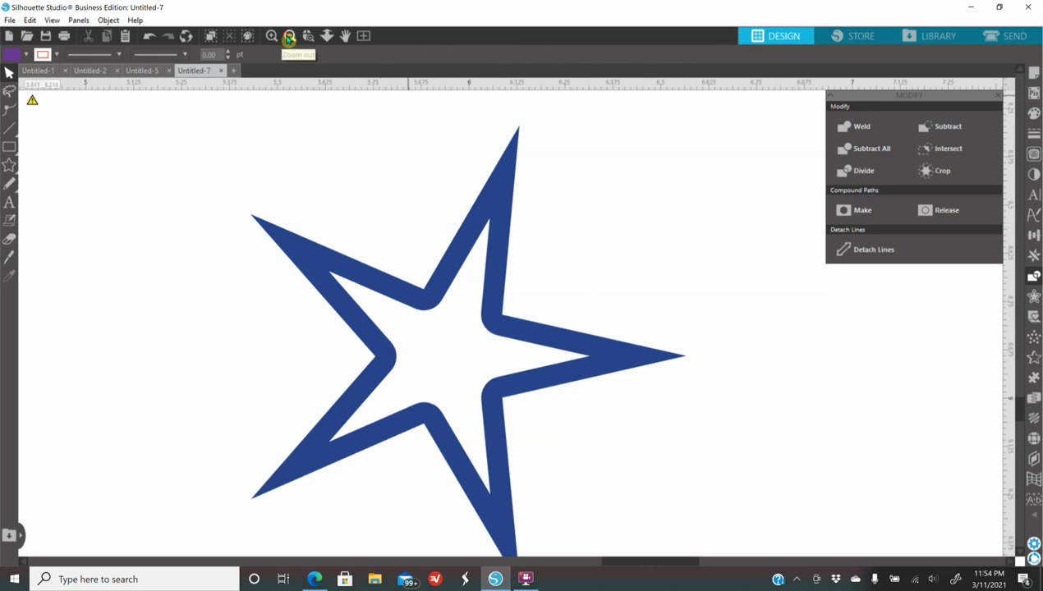
- Move the hollow blue star onto the black square, inside the open curve of the 2
click(289, 36)
click(289, 36)
click(289, 36)
click(289, 36)
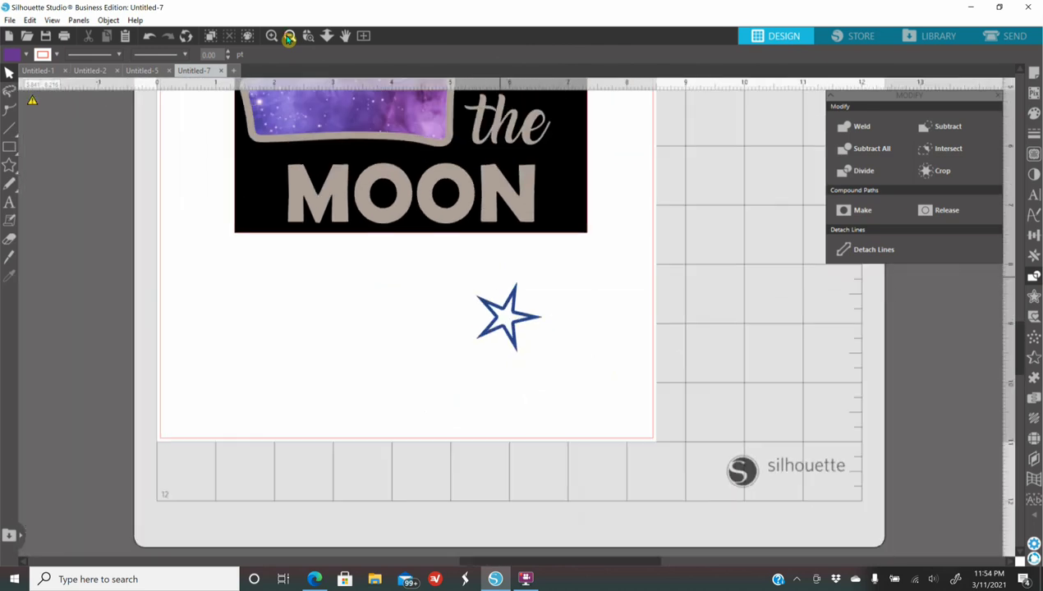
click(289, 36)
scroll(382, 255, up, 4)
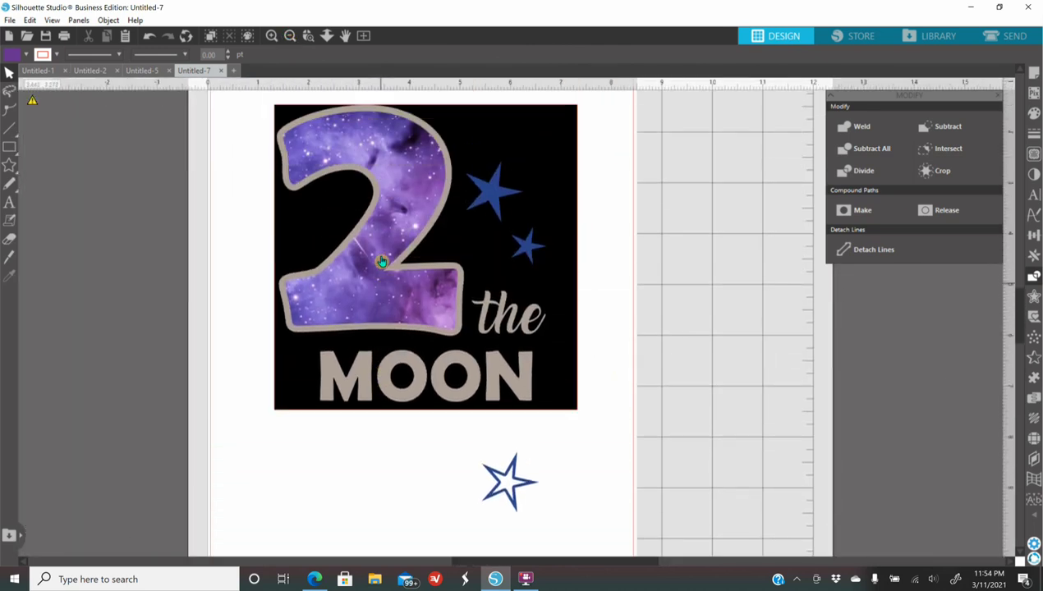
scroll(382, 261, up, 1)
drag(531, 496, 336, 224)
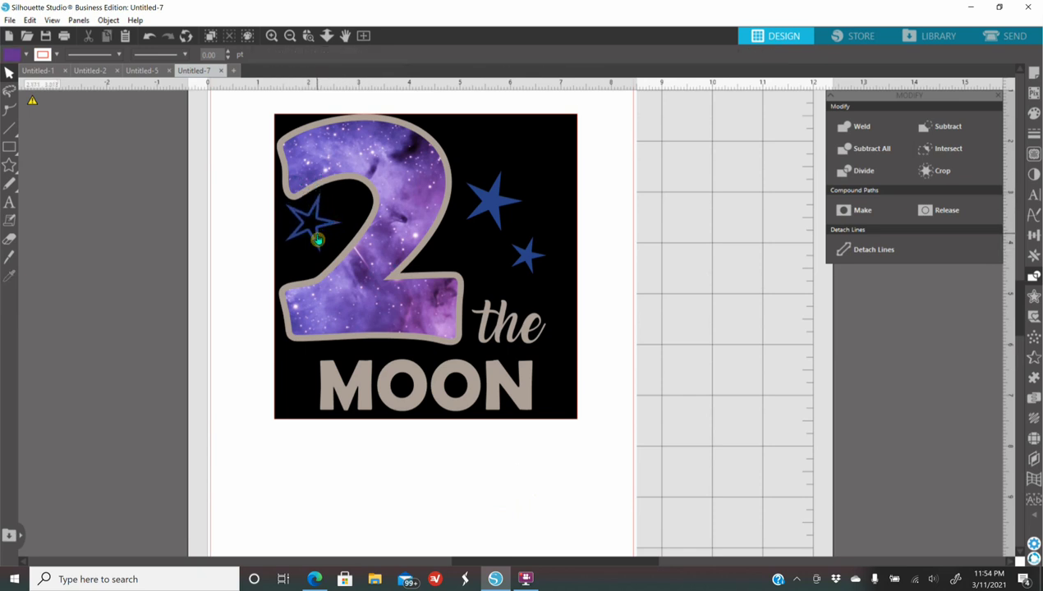
- Duplicate the hollow star and place the copy where the end of "the" meets the N of "MOON"
click(318, 239)
right_click(318, 239)
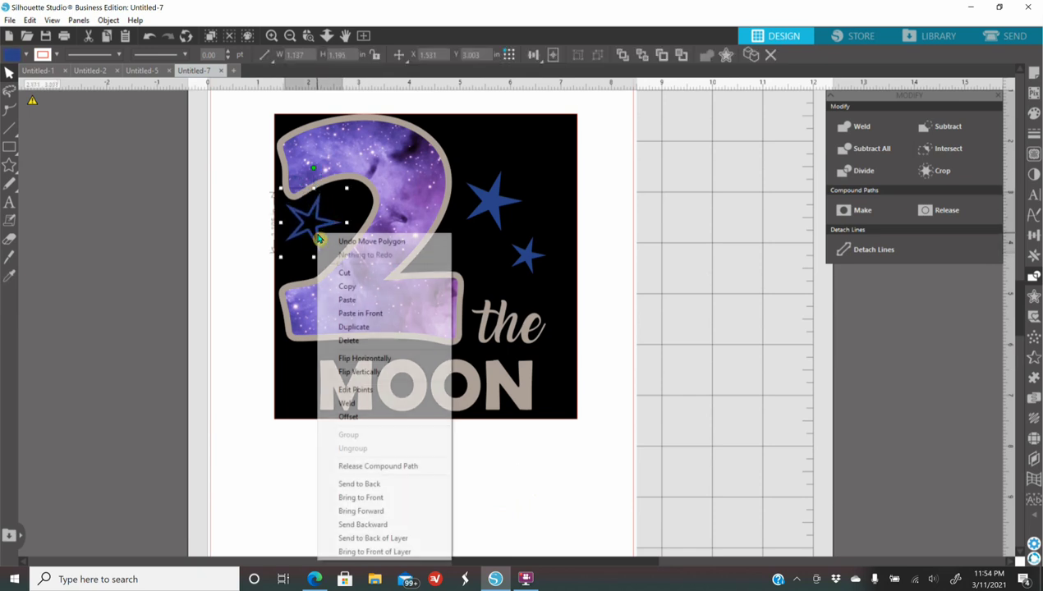
click(358, 327)
drag(357, 237, 565, 353)
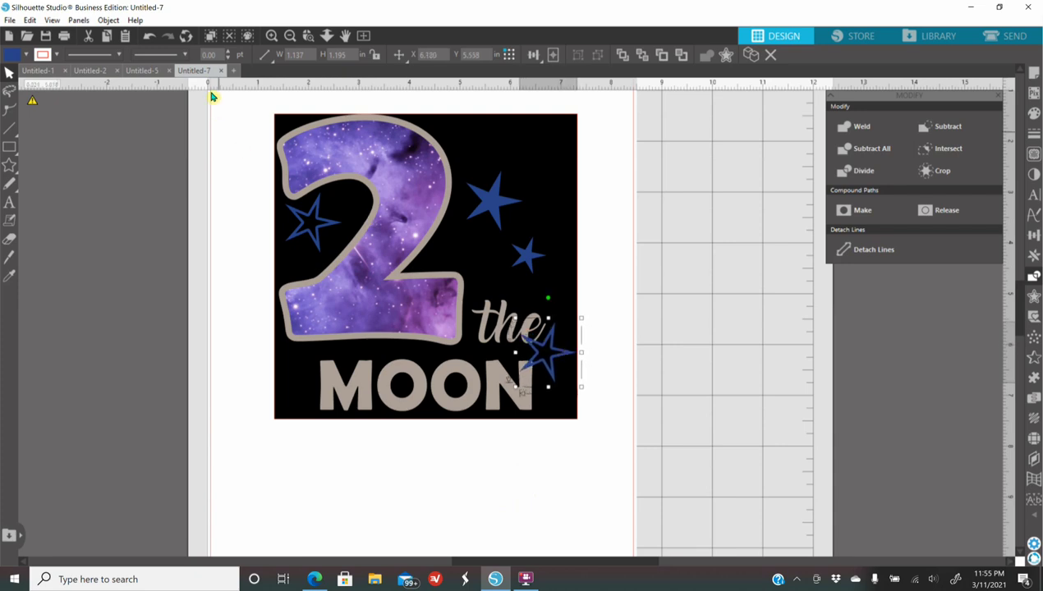
click(272, 35)
click(273, 36)
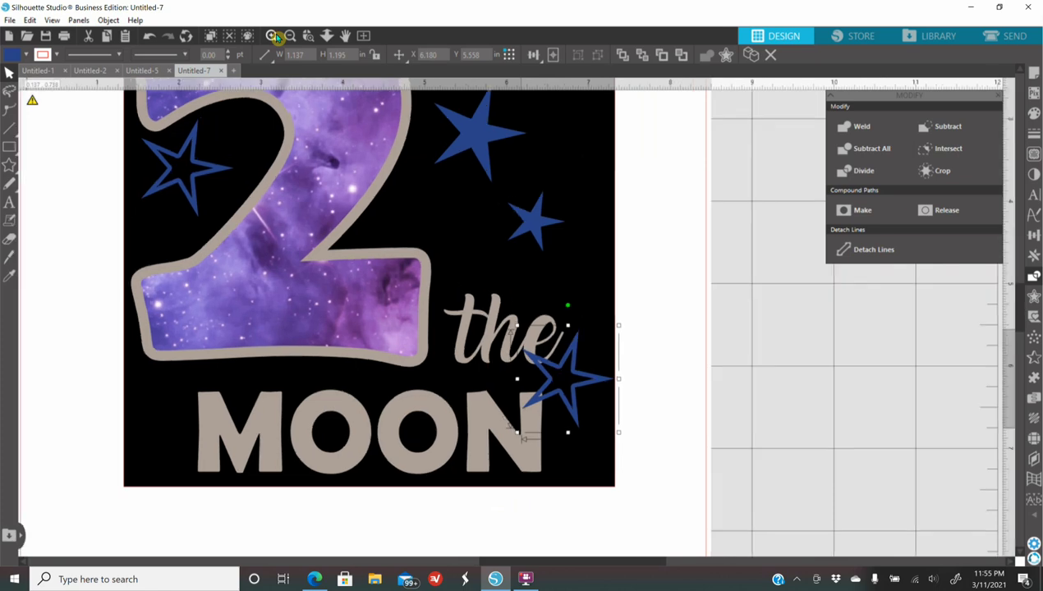
click(272, 35)
scroll(761, 486, down, 1)
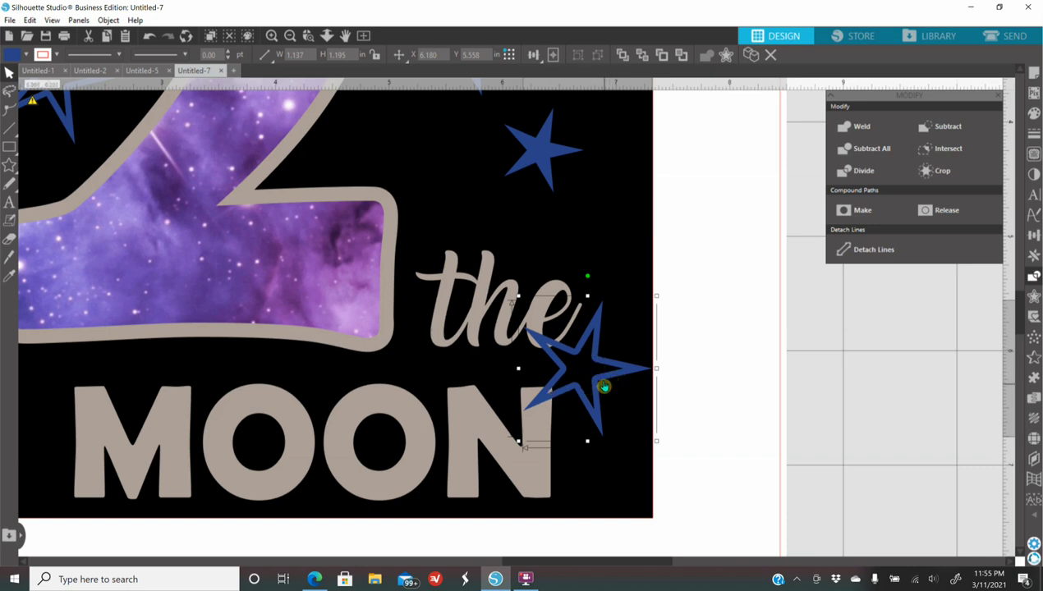
- Reposition the hollow star over the end of "the" and the N of "MOON" and rotate it slightly clockwise
drag(613, 377, 766, 343)
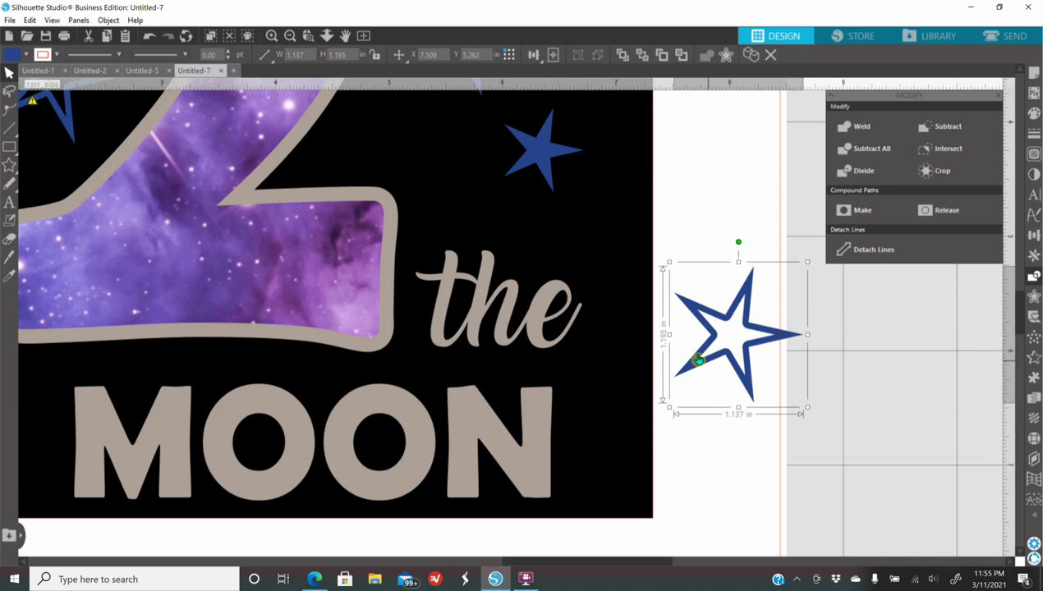
drag(683, 364, 550, 393)
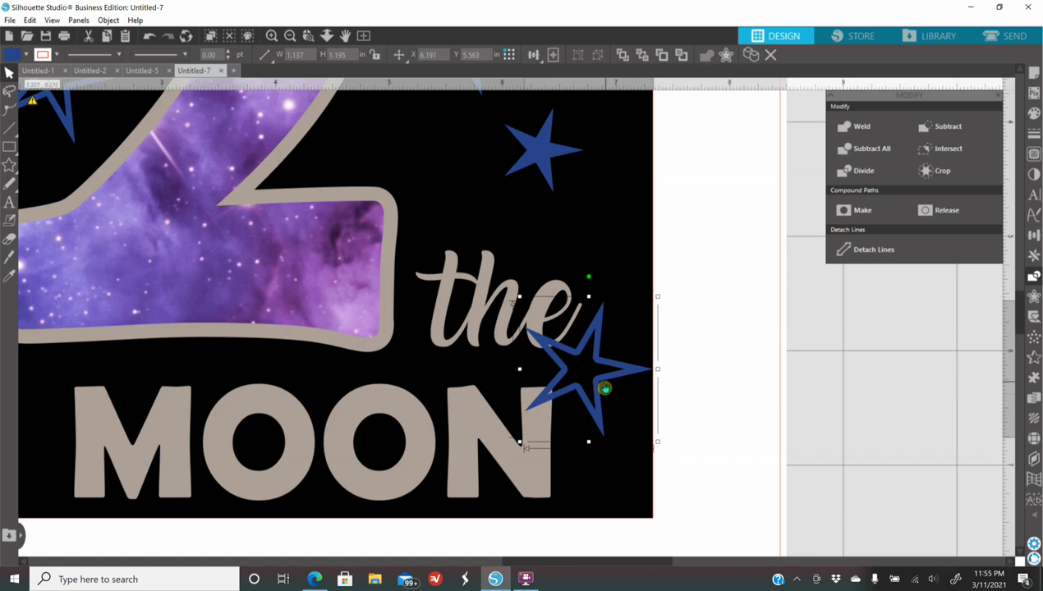
drag(594, 281, 609, 283)
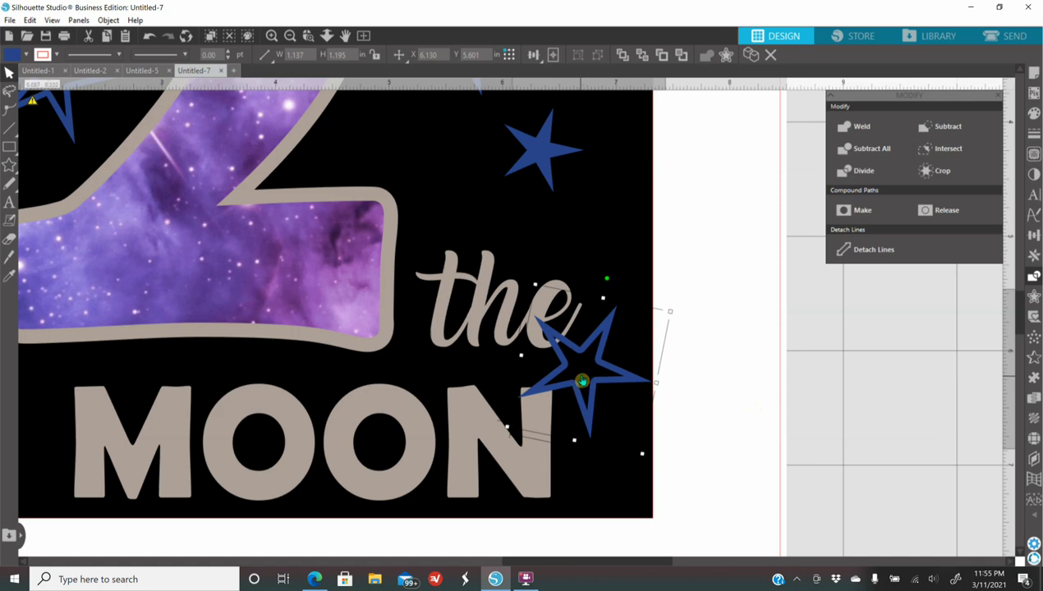
- Cut the hollow star's shape out of "the" and "MOON" with Subtract All, using all three objects together
click(482, 432)
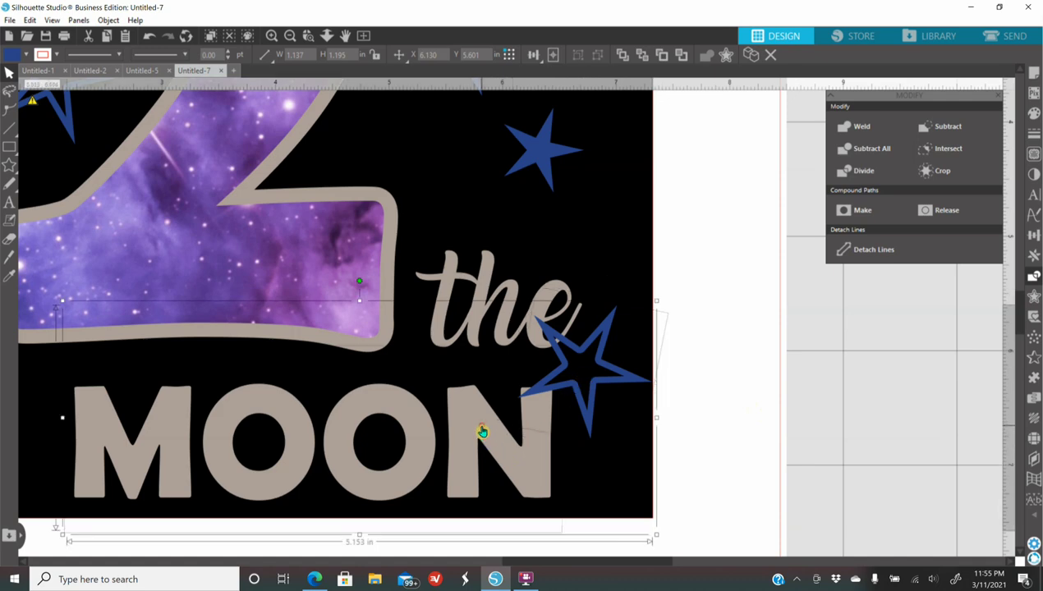
click(485, 282)
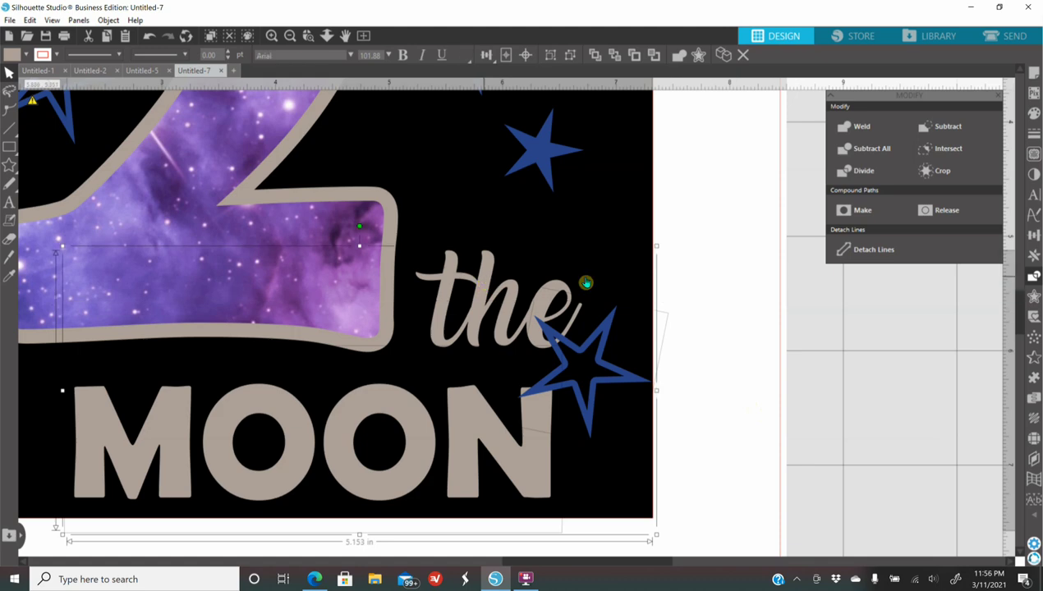
click(872, 149)
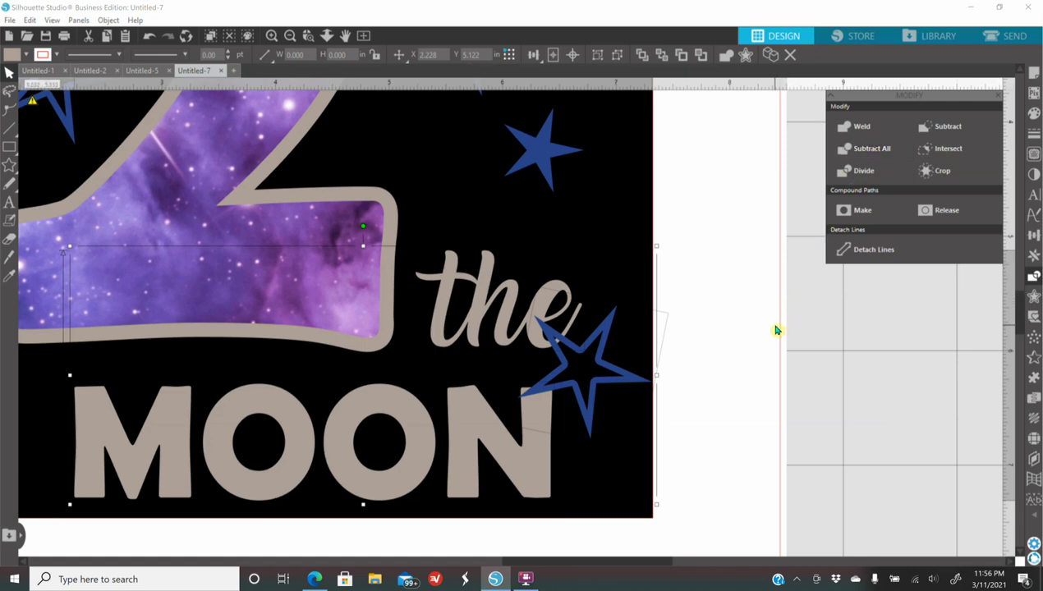
click(743, 302)
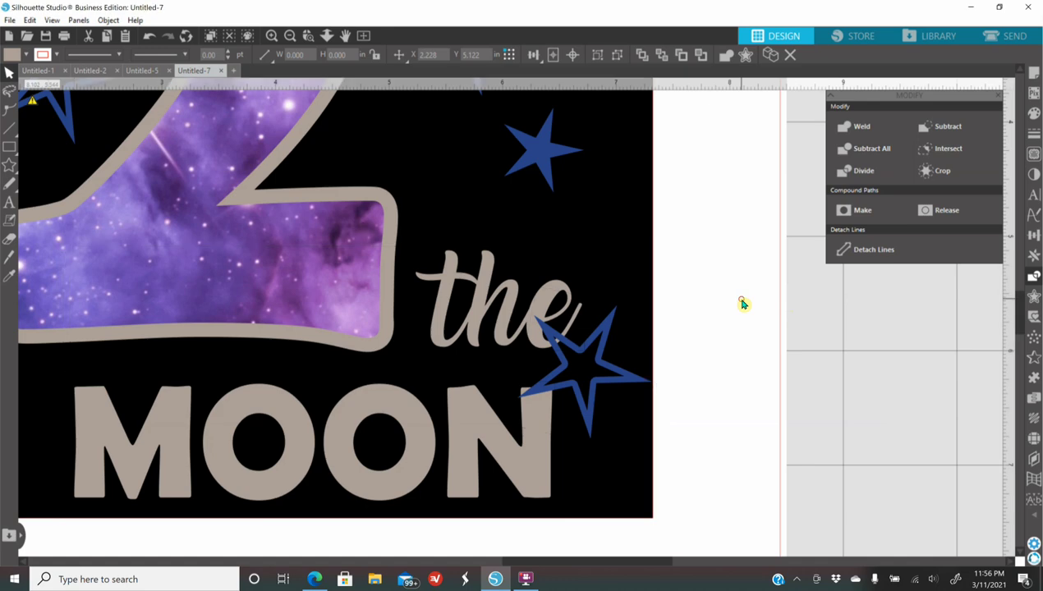
- Move the hollow star aside to examine the cuts in "the" and the N, and fit it back into the gaps
drag(633, 379, 799, 412)
click(727, 391)
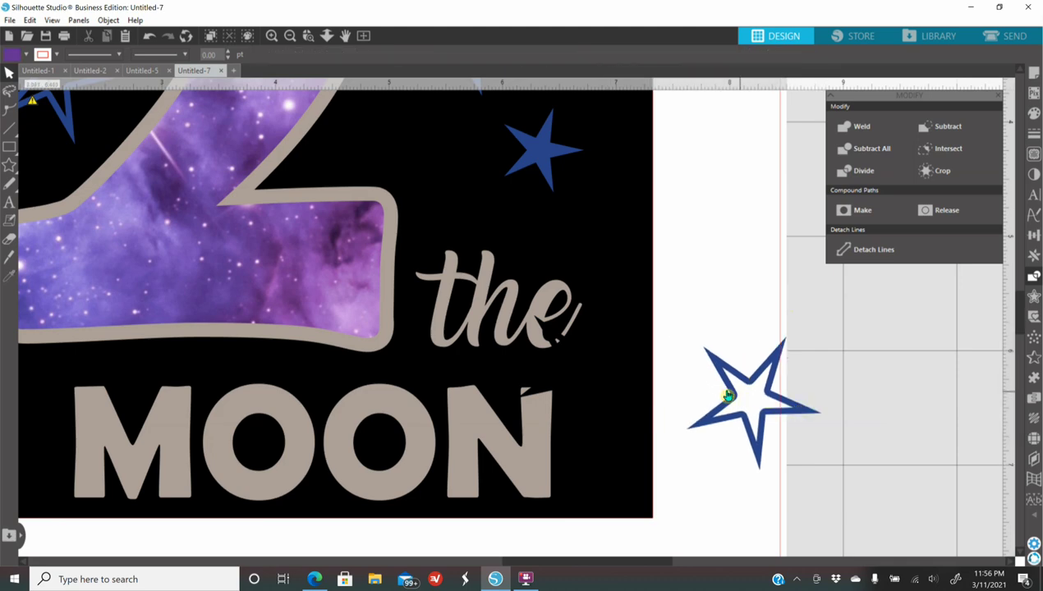
click(272, 36)
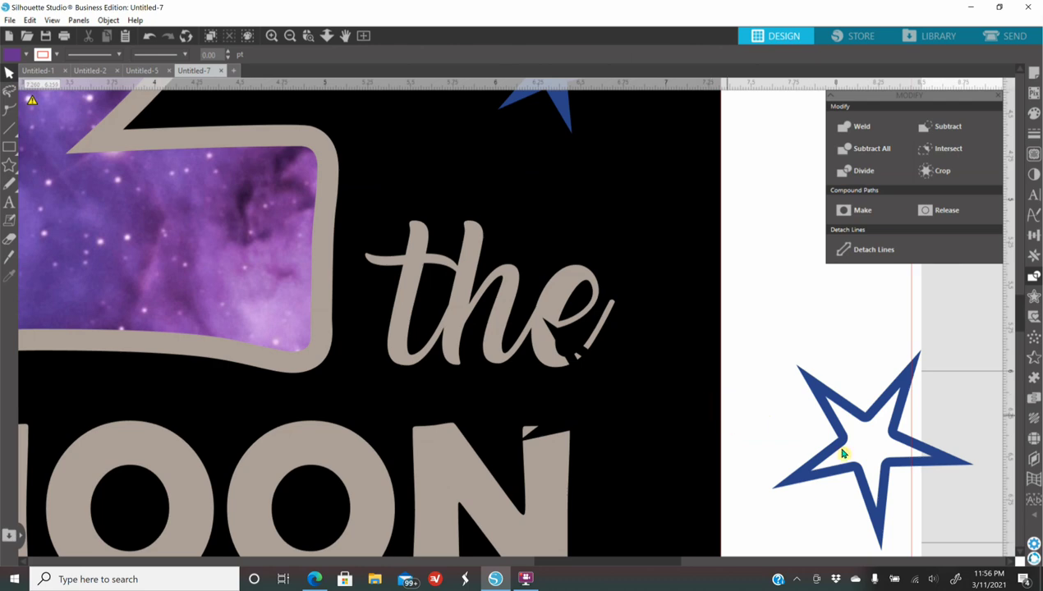
drag(840, 436, 647, 443)
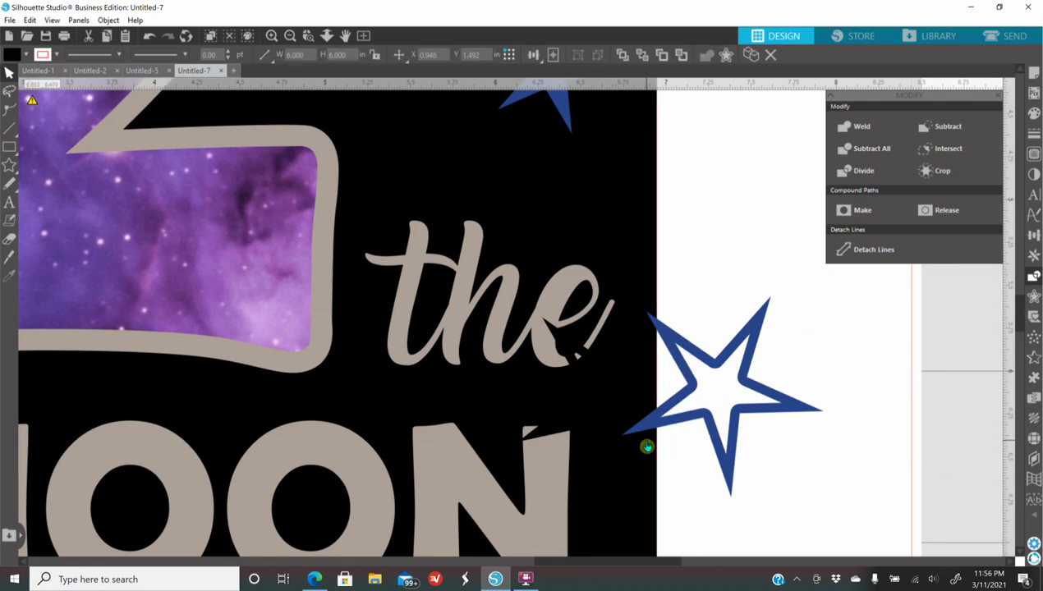
click(149, 36)
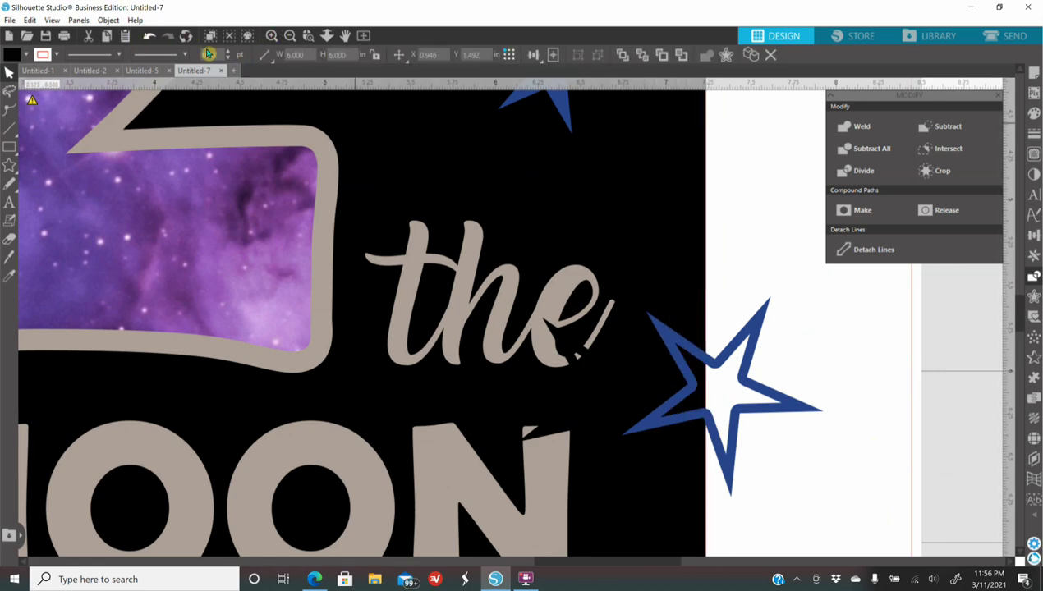
drag(790, 415, 687, 419)
click(729, 419)
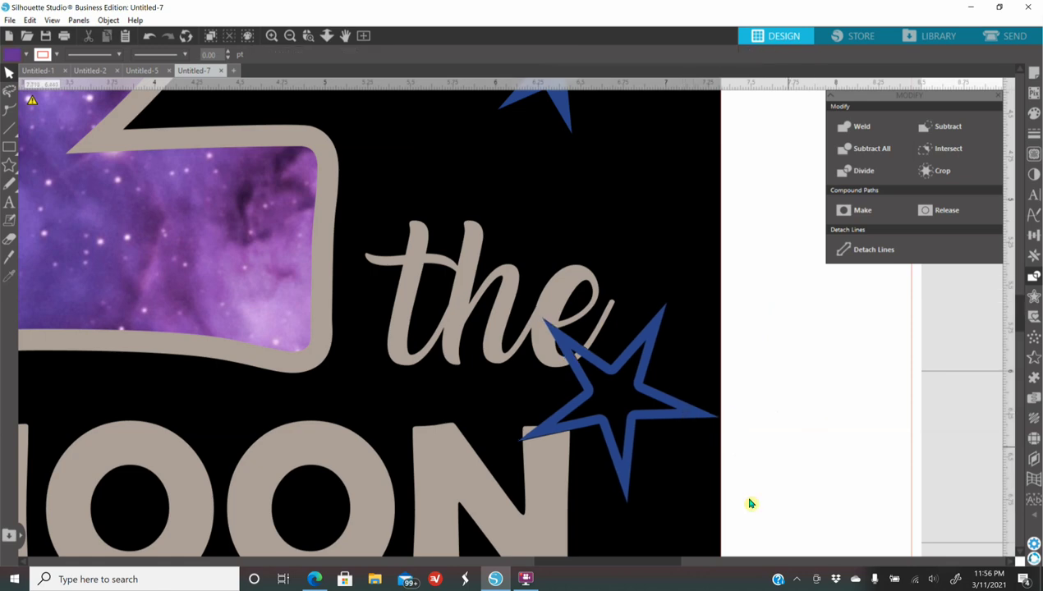
- Bring the sheet of space icons over beside the black square design
click(292, 36)
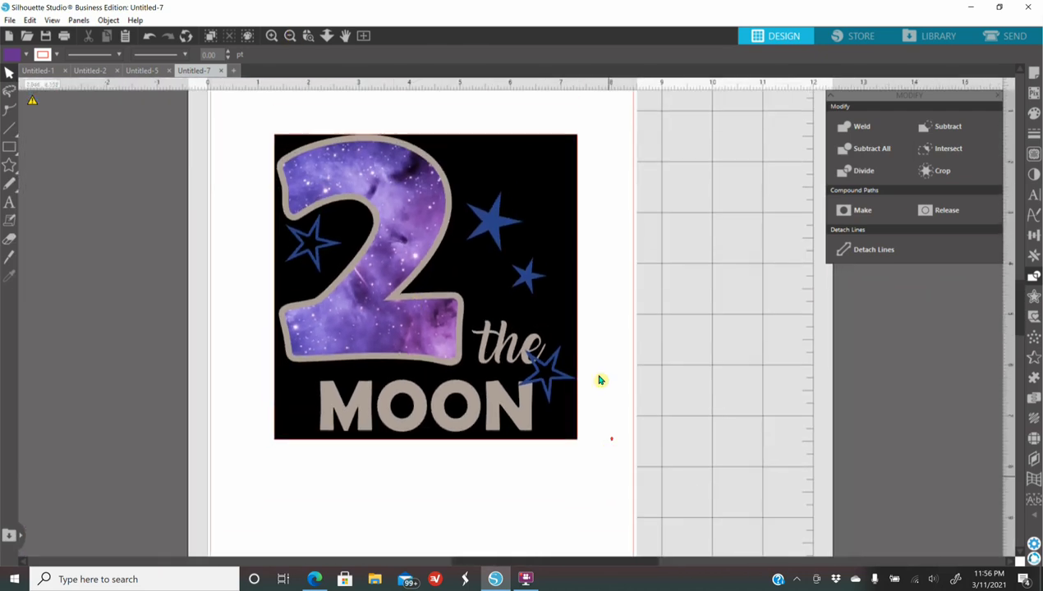
click(293, 36)
drag(172, 395, 854, 424)
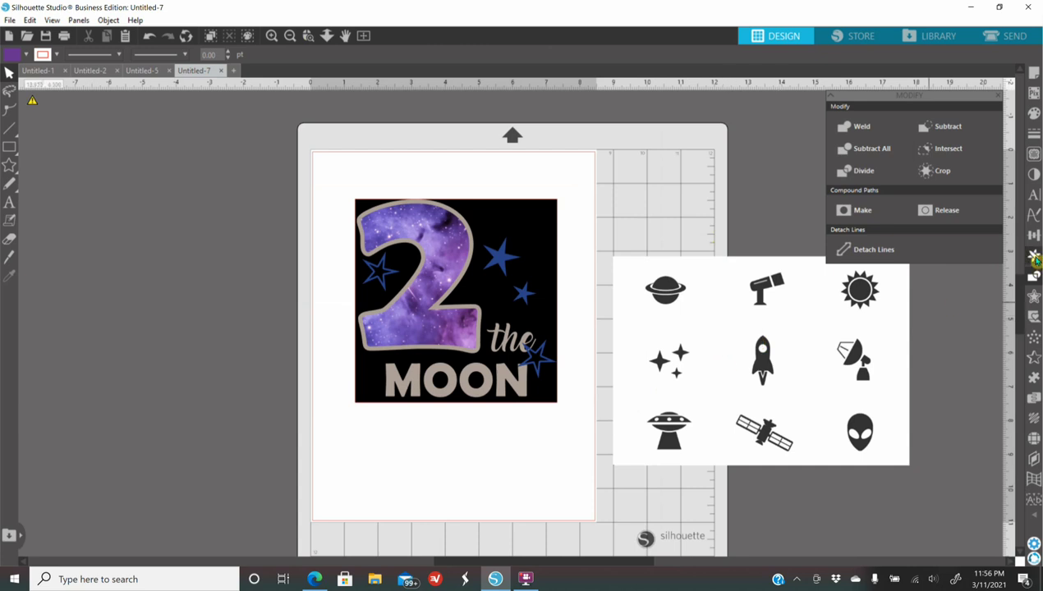
- Trace the ringed planet on the icon sheet with a trace area around the whole planet and a threshold of 48%
click(1035, 155)
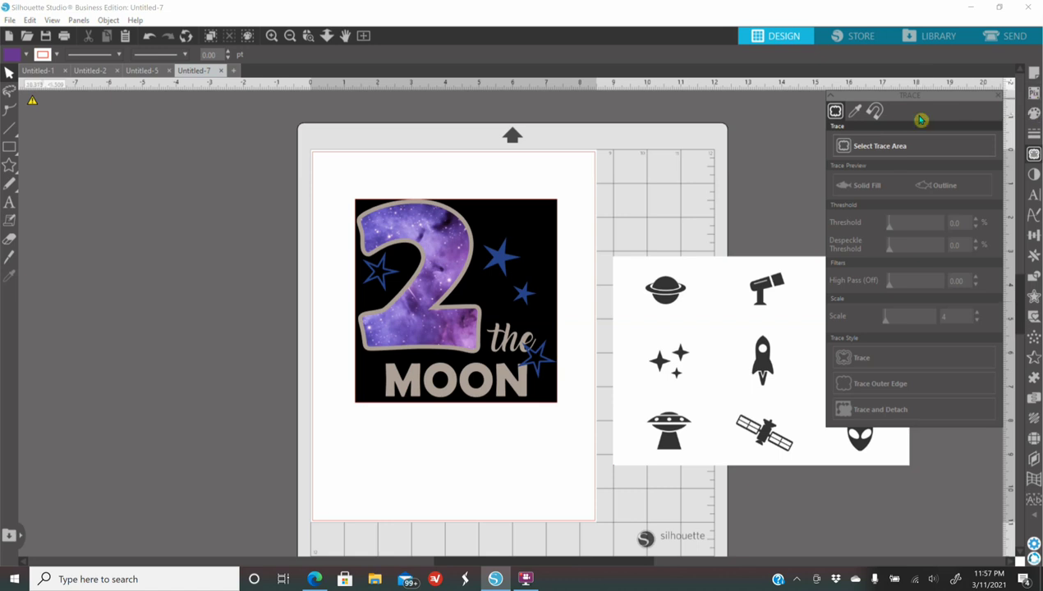
click(893, 147)
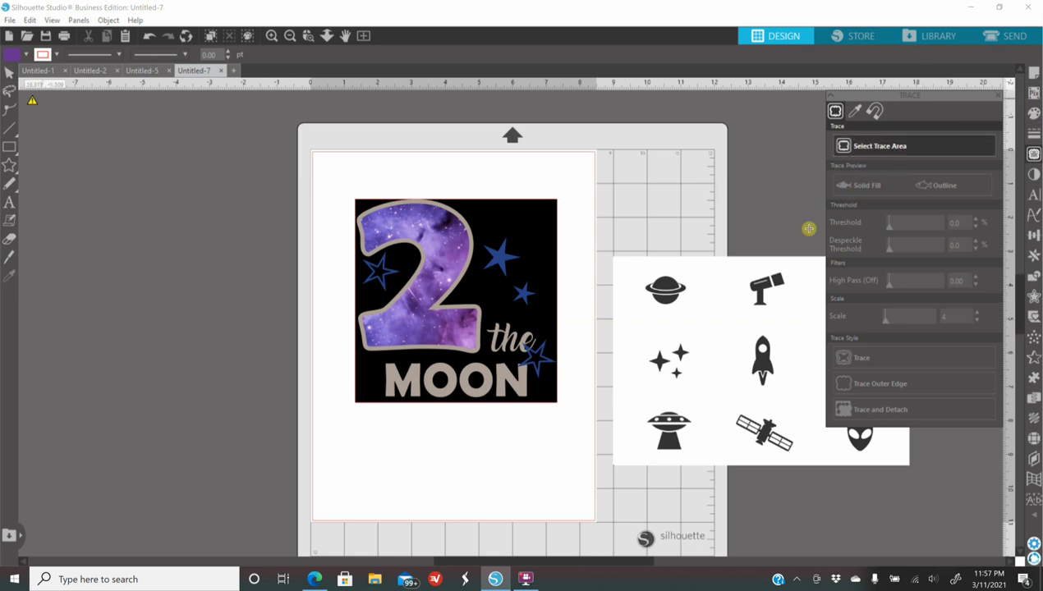
drag(648, 261, 712, 327)
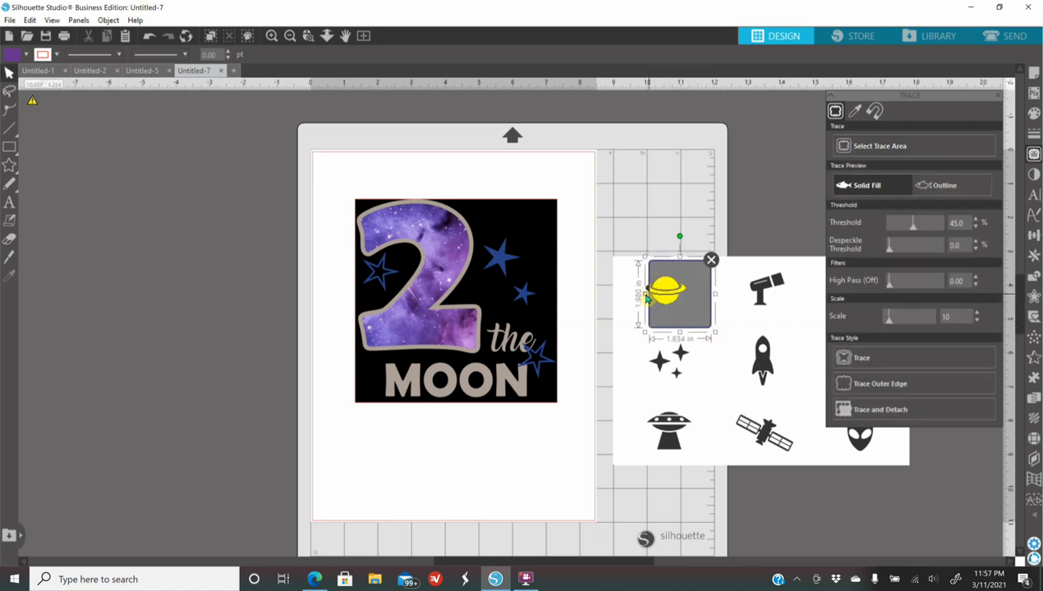
drag(646, 297, 626, 296)
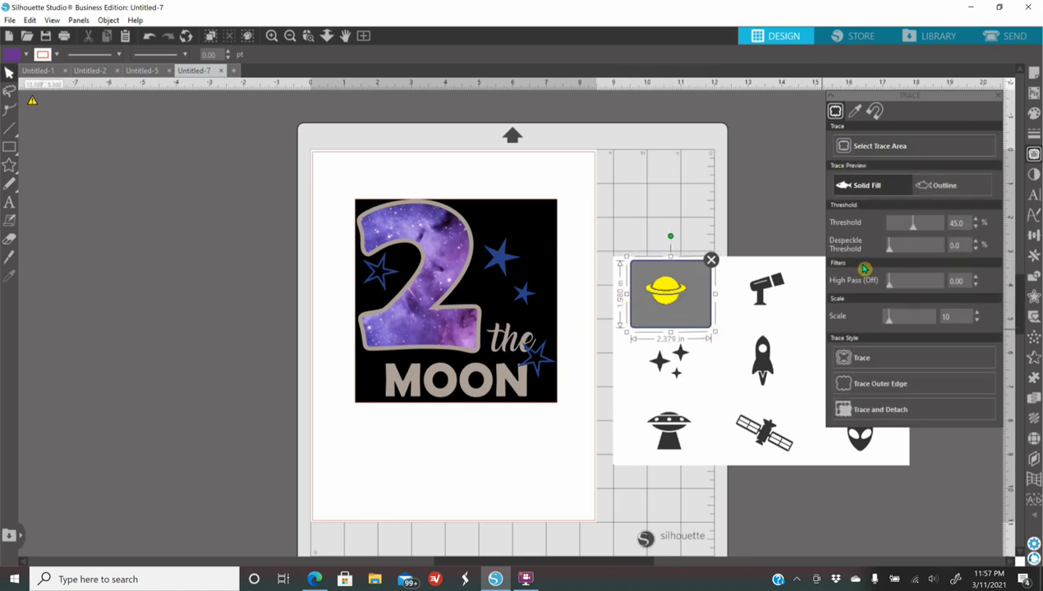
mouse_move(925, 224)
mouse_down()
mouse_move(936, 227)
mouse_move(916, 226)
mouse_up()
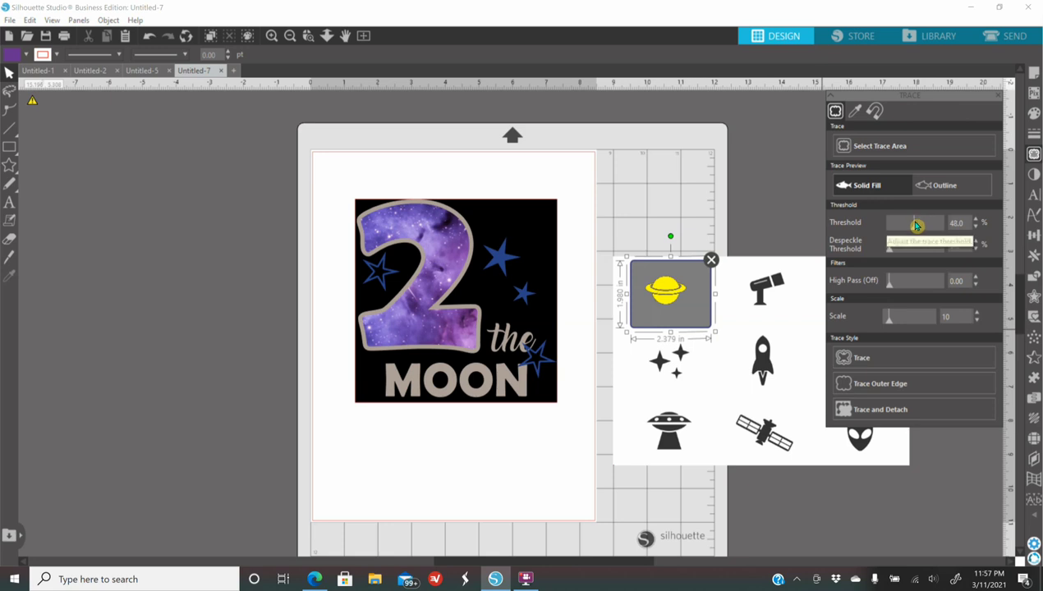
click(865, 362)
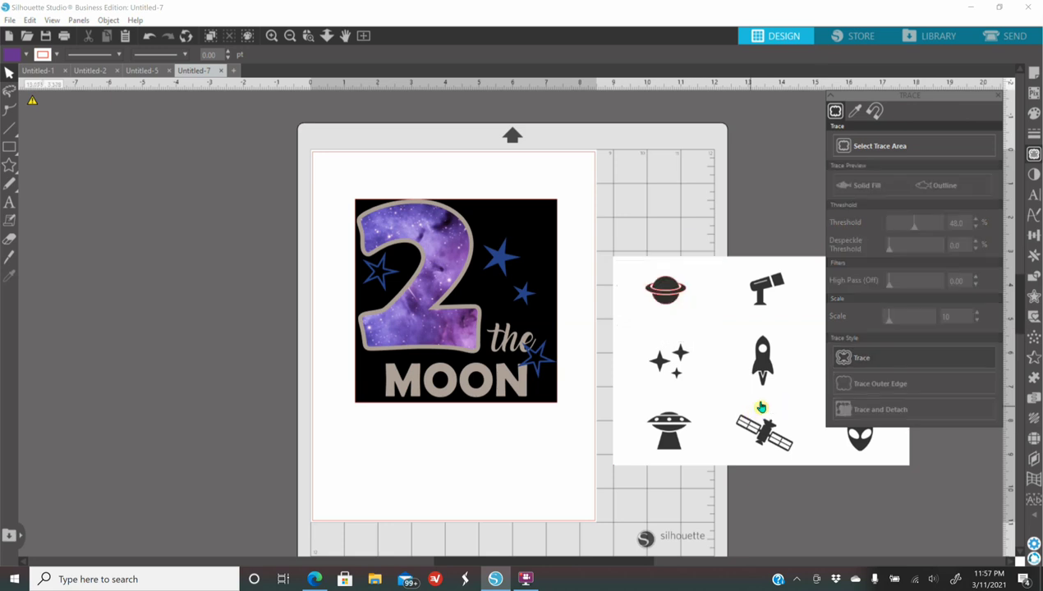
- Move the icon sheet to the far side of the design and shift the traced planet onto a clear spot of the mat
drag(757, 401, 49, 329)
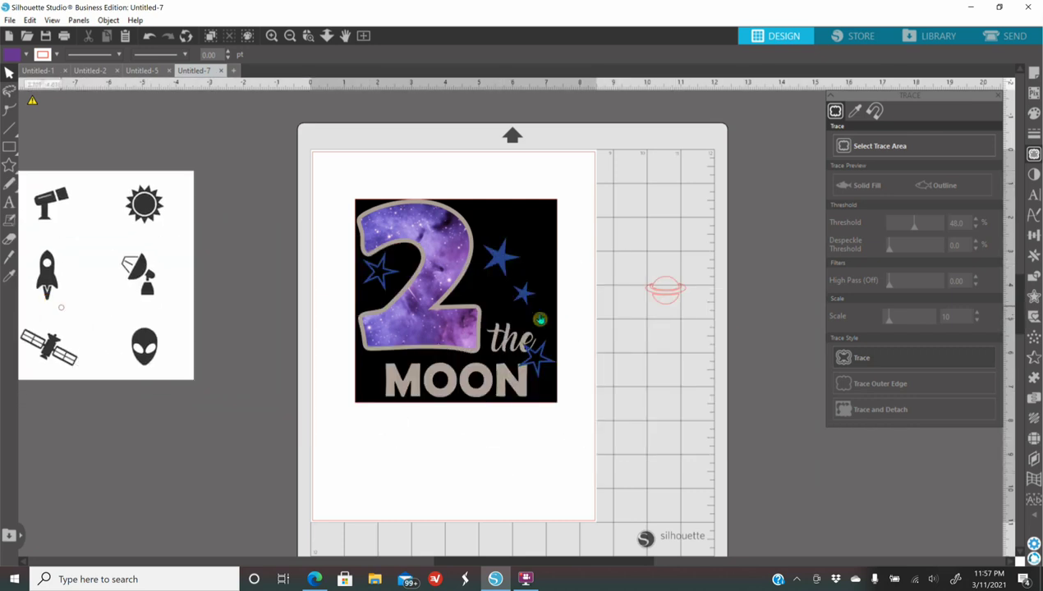
click(672, 301)
mouse_move(673, 303)
mouse_down()
mouse_move(697, 260)
mouse_move(693, 267)
mouse_up()
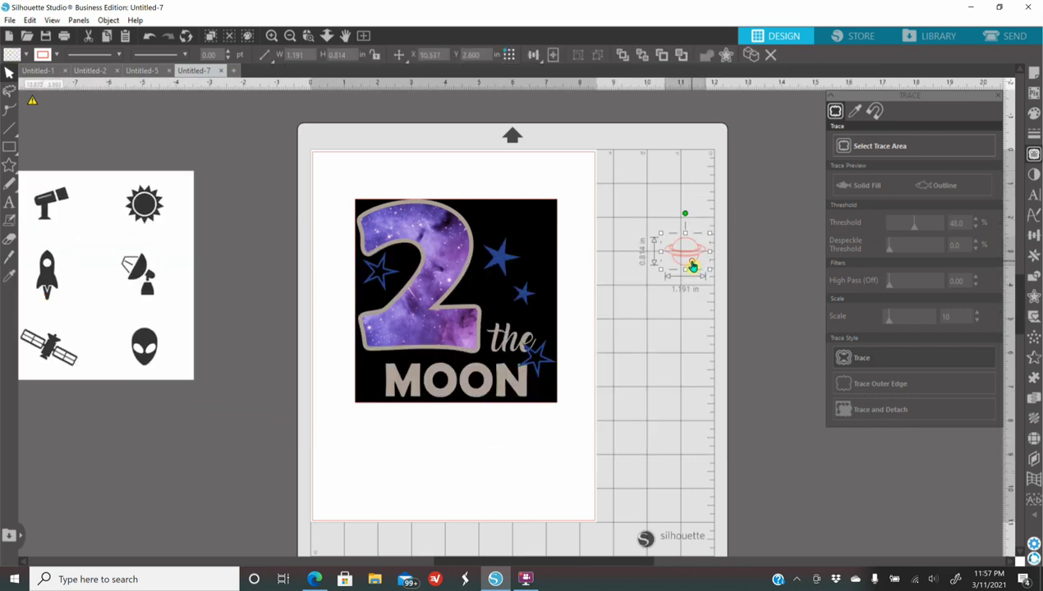
- Fill the traced planet with the recently used taupe and make its line color transparent
click(1034, 113)
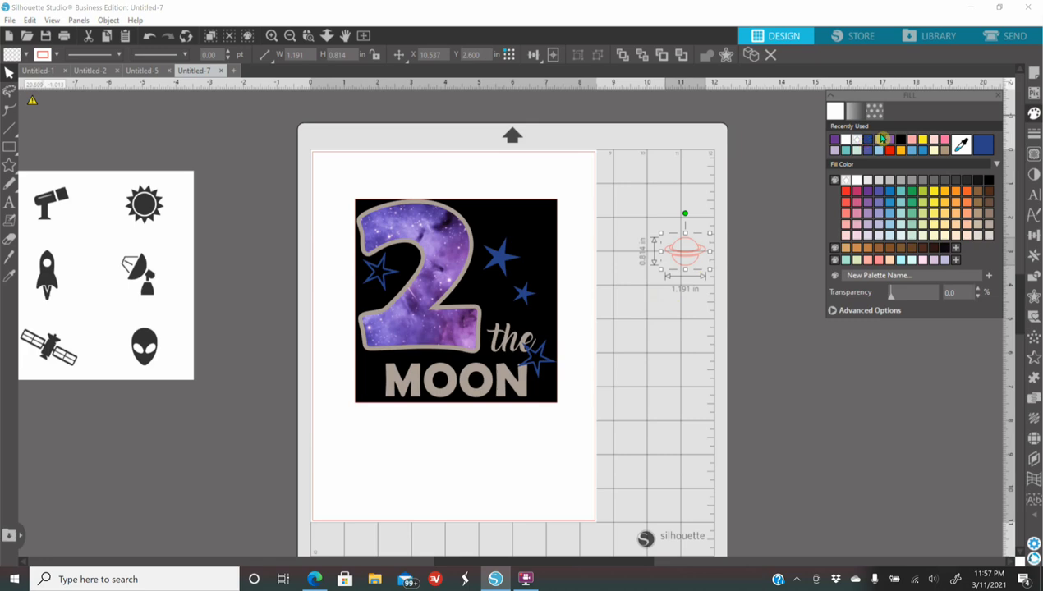
click(881, 141)
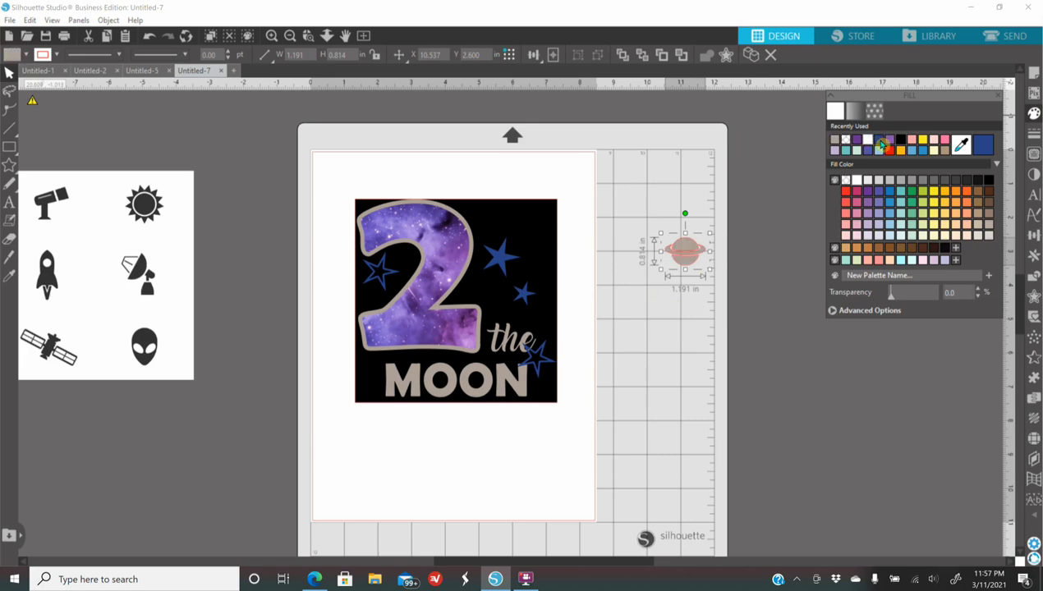
click(1035, 135)
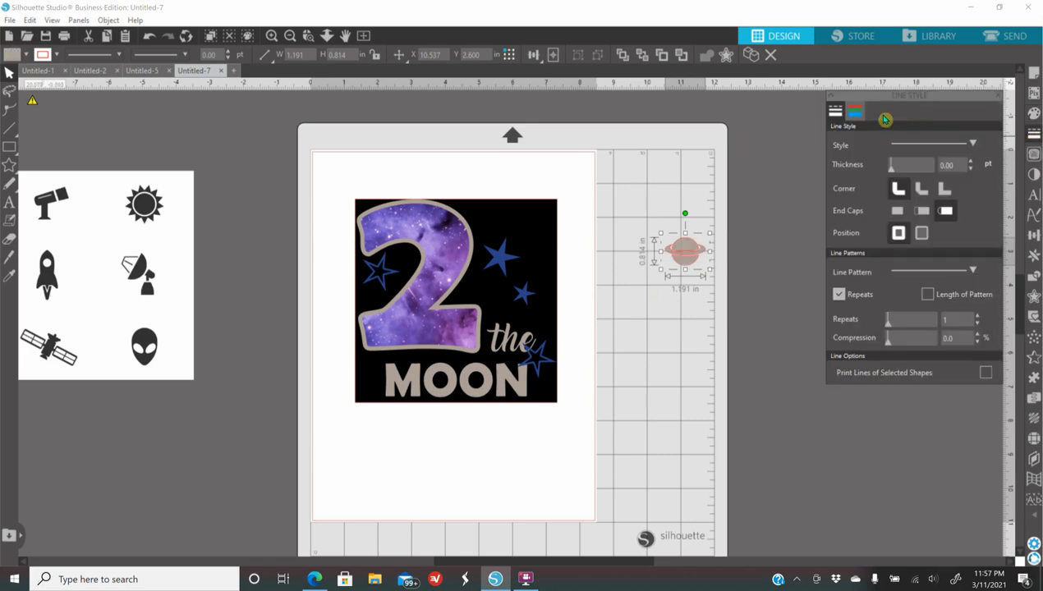
click(857, 112)
click(850, 144)
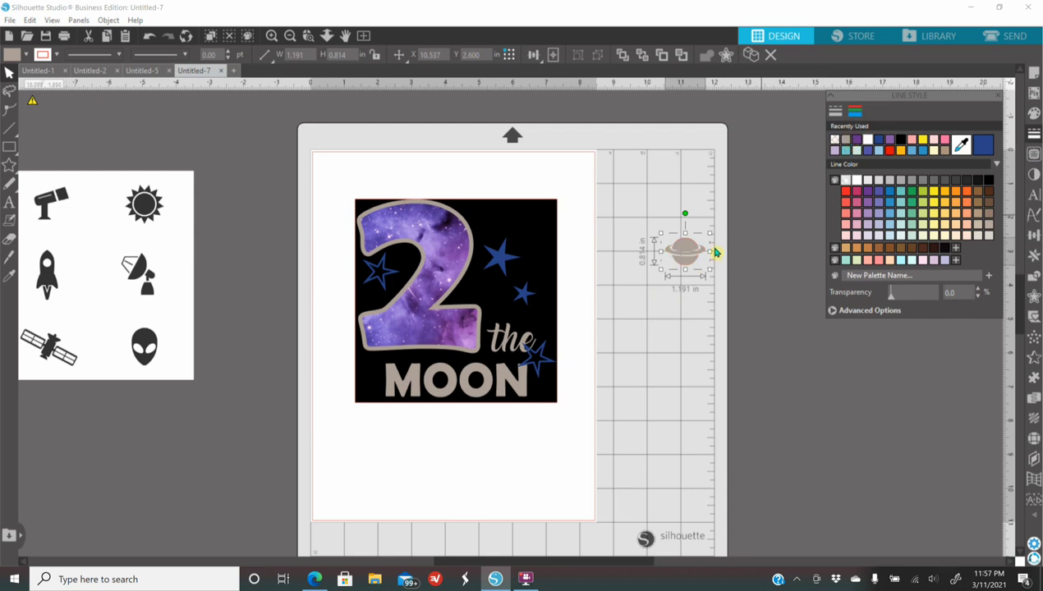
- Place the planet in the black square's upper-right corner and enlarge it to about 1.38 by 0.95 in
drag(695, 249, 533, 222)
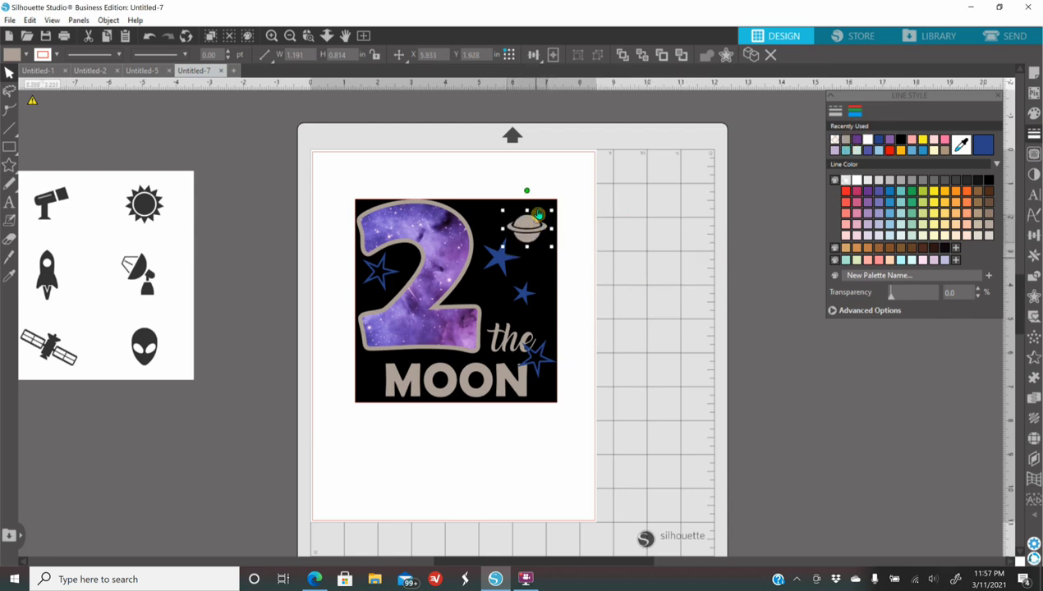
click(273, 36)
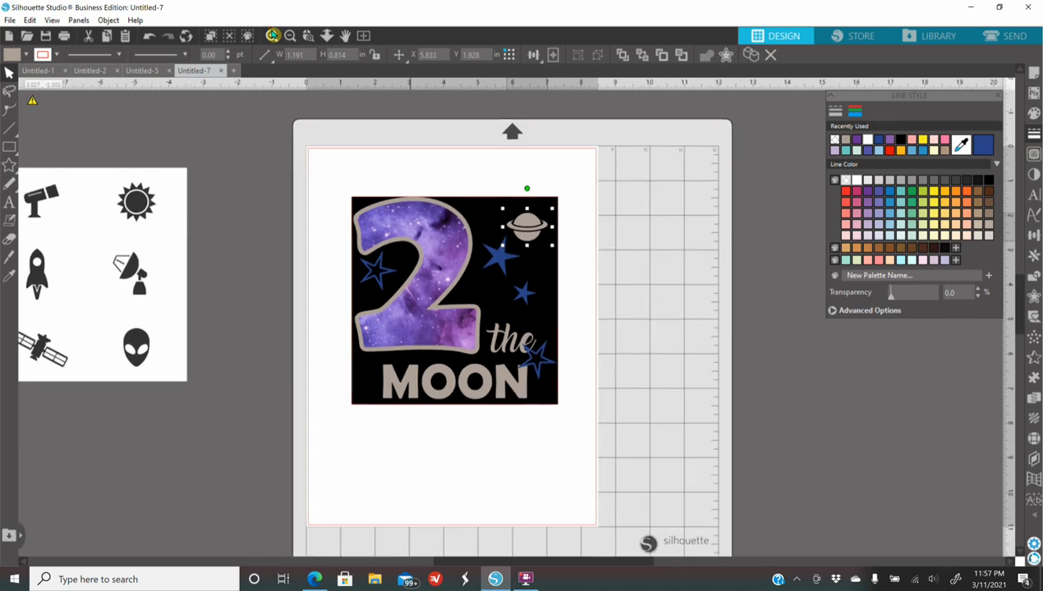
drag(564, 213, 540, 197)
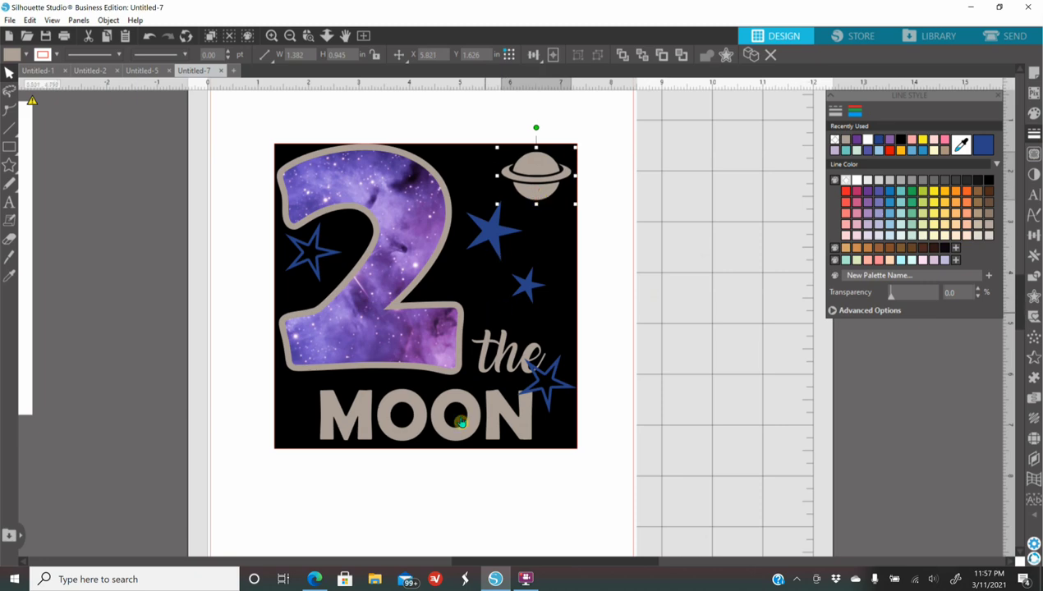
- Scale down the galaxy-filled 2 together with its taupe outline, keeping it just above "MOON" and beside "the"
drag(524, 562, 430, 549)
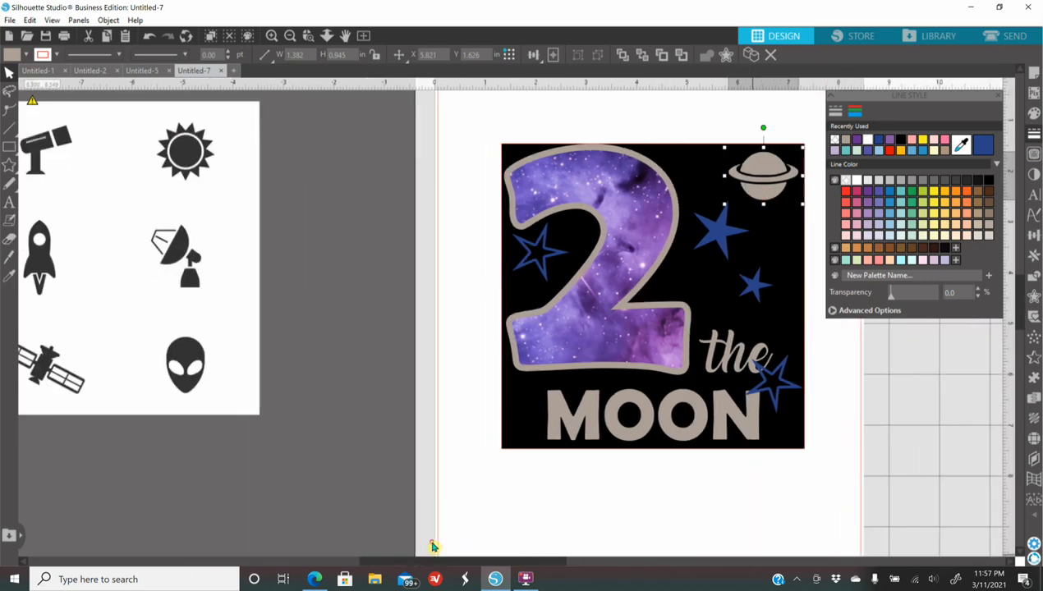
click(633, 202)
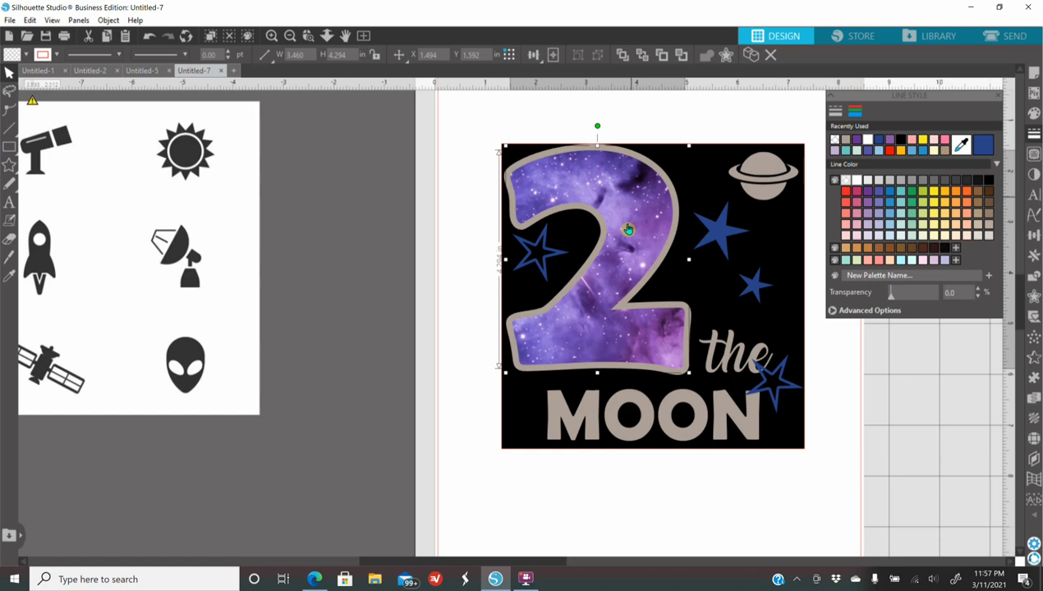
click(598, 241)
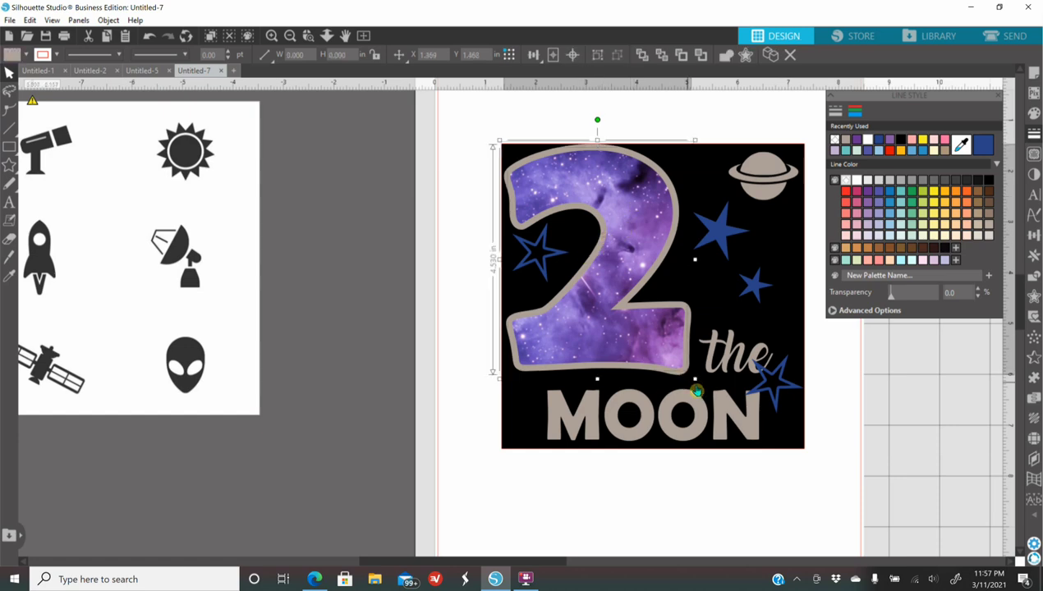
mouse_move(694, 380)
mouse_down()
mouse_move(634, 321)
mouse_move(676, 371)
mouse_up()
- Move the hollow star from the curve of the 2 to the square's upper-left corner, and bring the icon sheet closer
drag(533, 277, 546, 183)
click(546, 182)
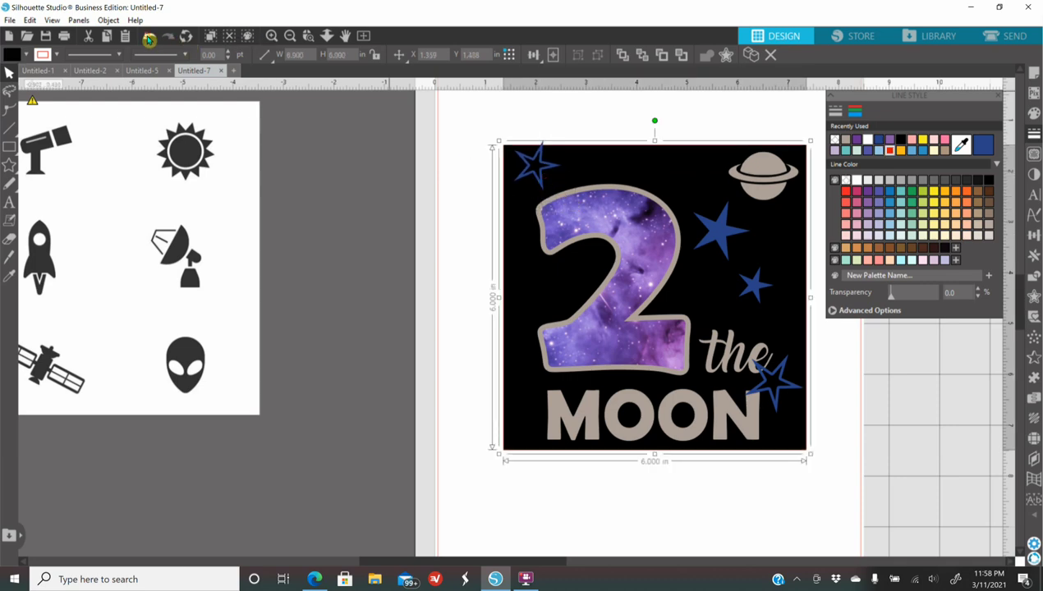
click(534, 168)
drag(539, 180, 542, 189)
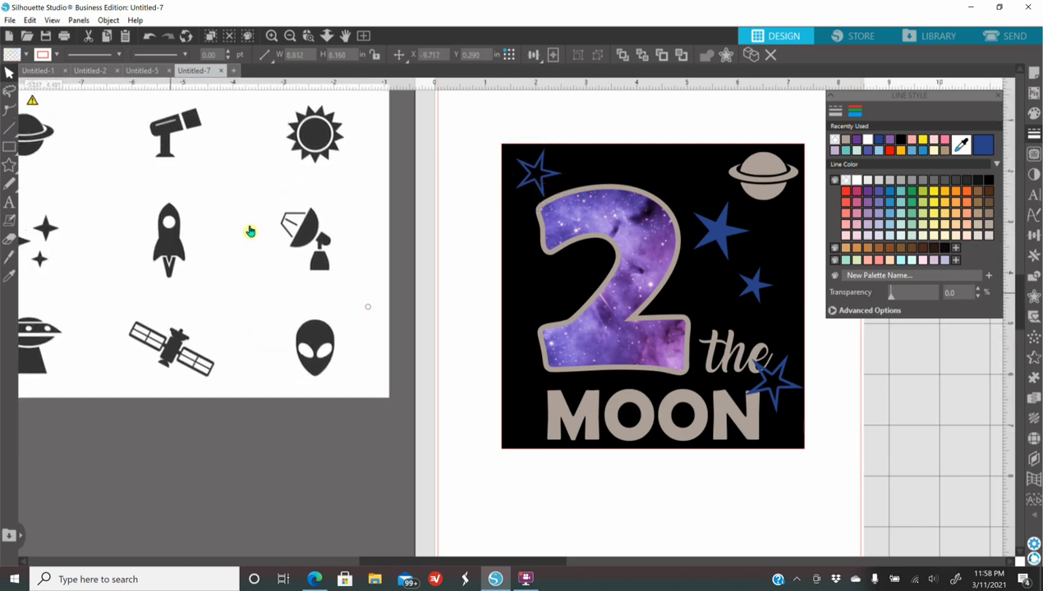
click(230, 271)
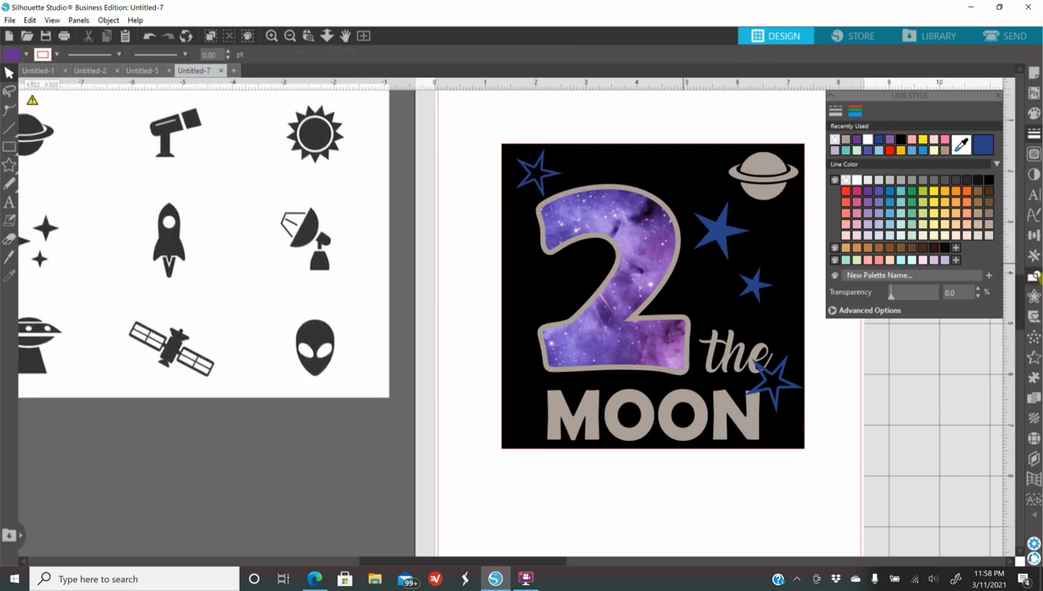
- Trace the rocket on the icon sheet and slide the sheet clear of the traced outline
click(1033, 155)
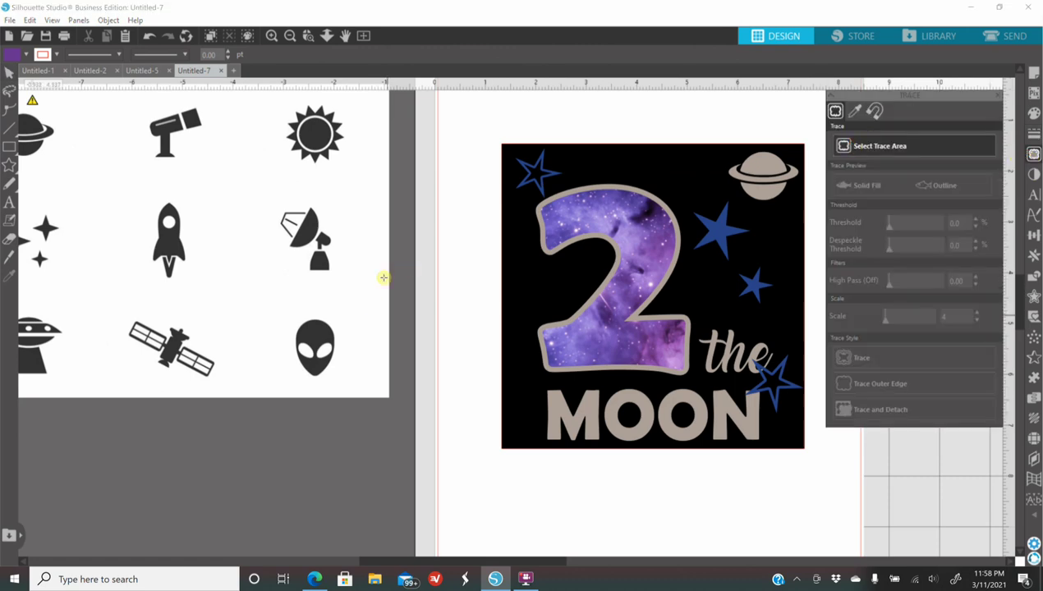
mouse_move(115, 288)
mouse_down()
mouse_move(151, 294)
mouse_move(218, 246)
mouse_move(229, 180)
mouse_up()
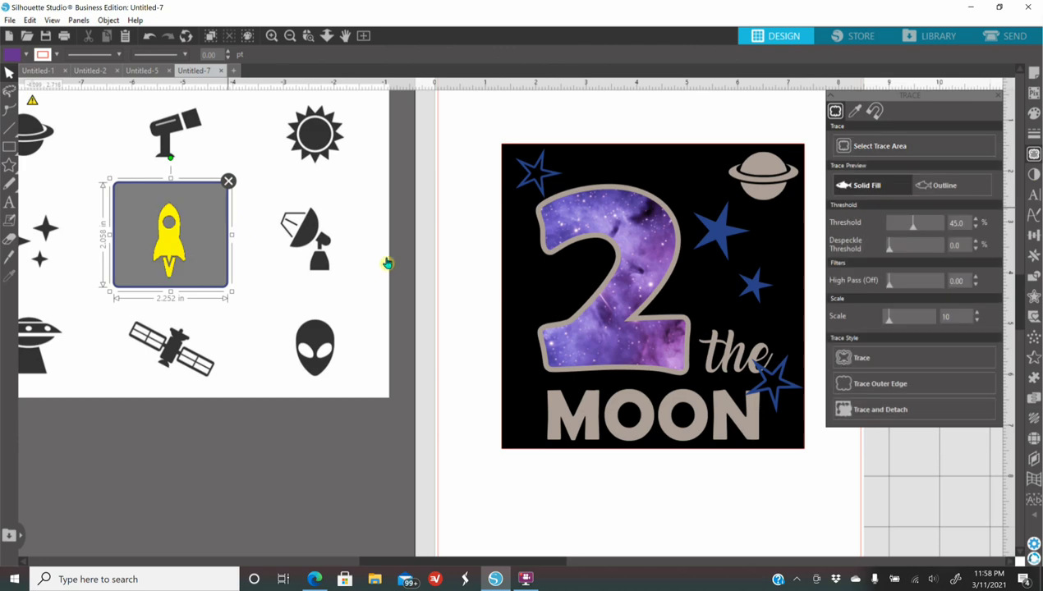
click(866, 360)
drag(216, 319, 20, 325)
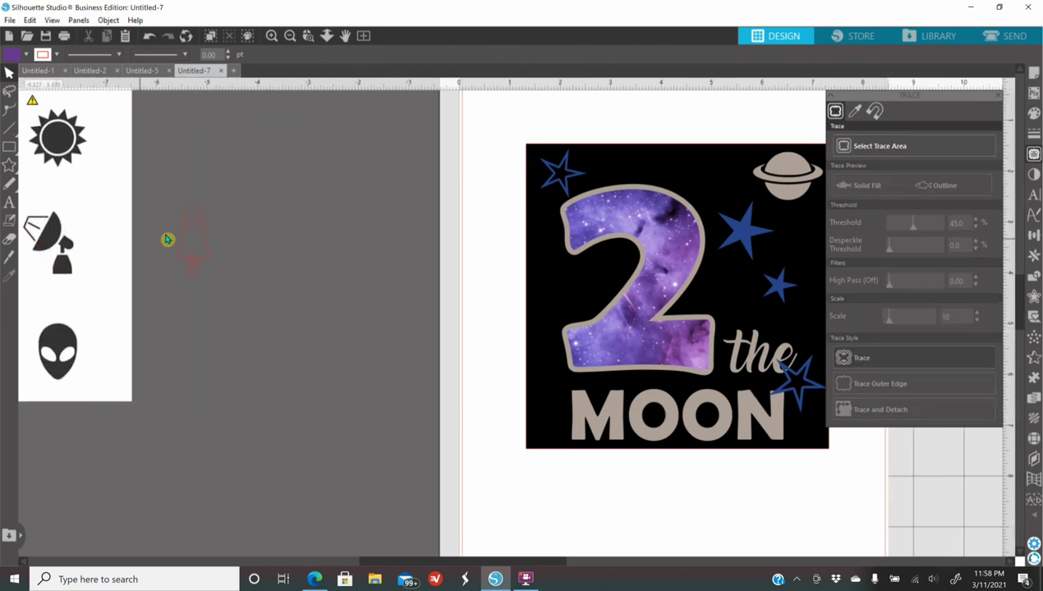
- Fill the traced rocket with the recently used taupe and make its line color transparent
click(185, 258)
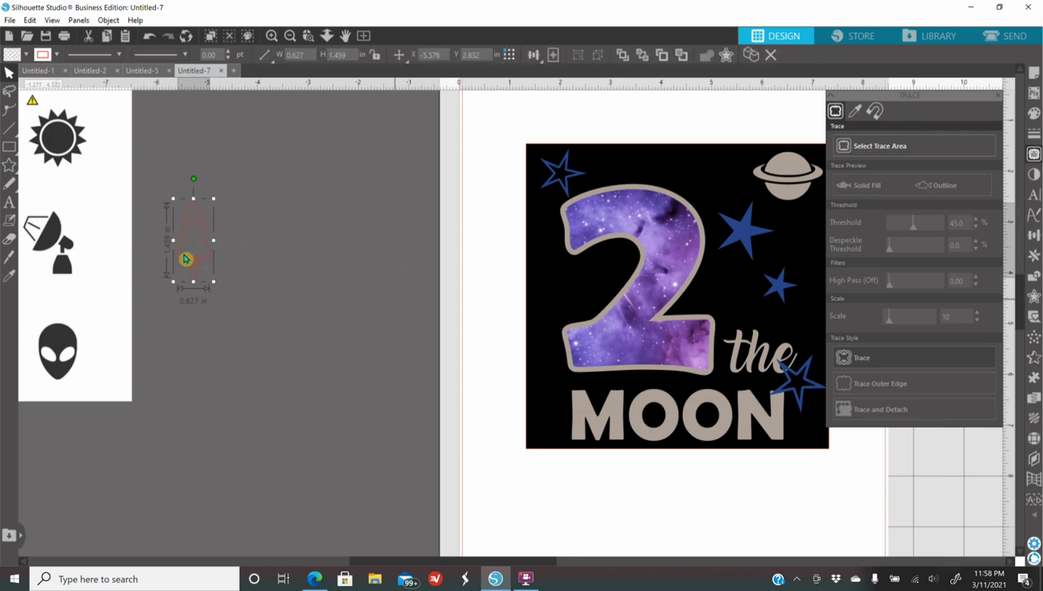
click(1032, 112)
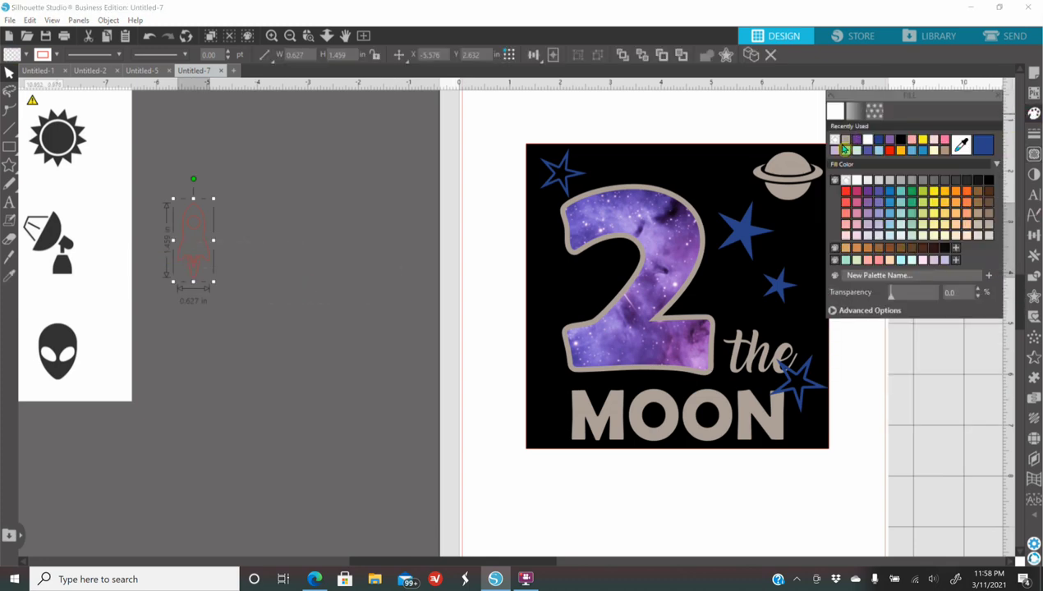
click(846, 146)
click(1034, 132)
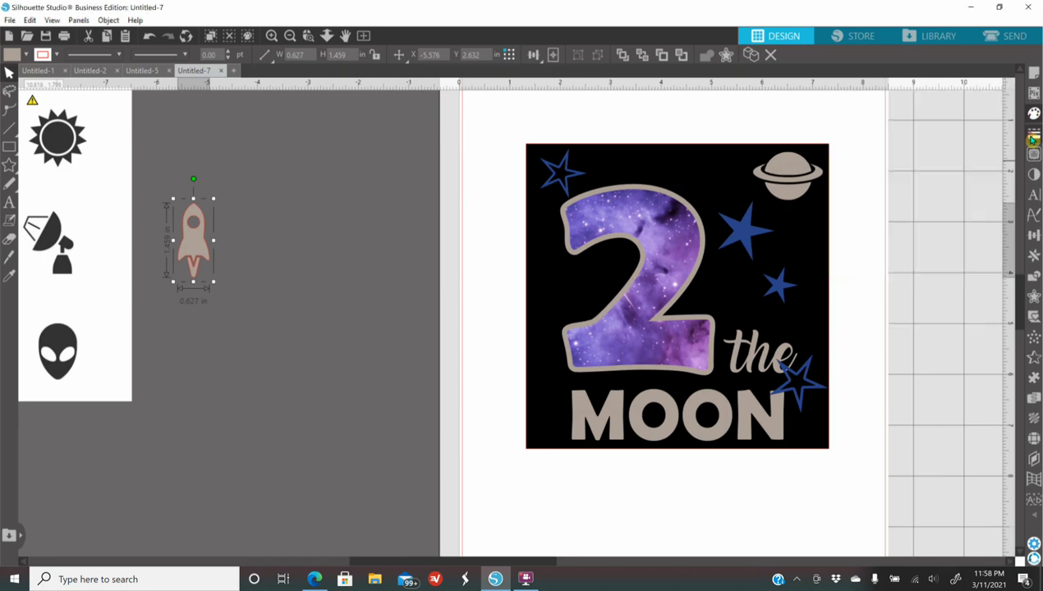
click(855, 113)
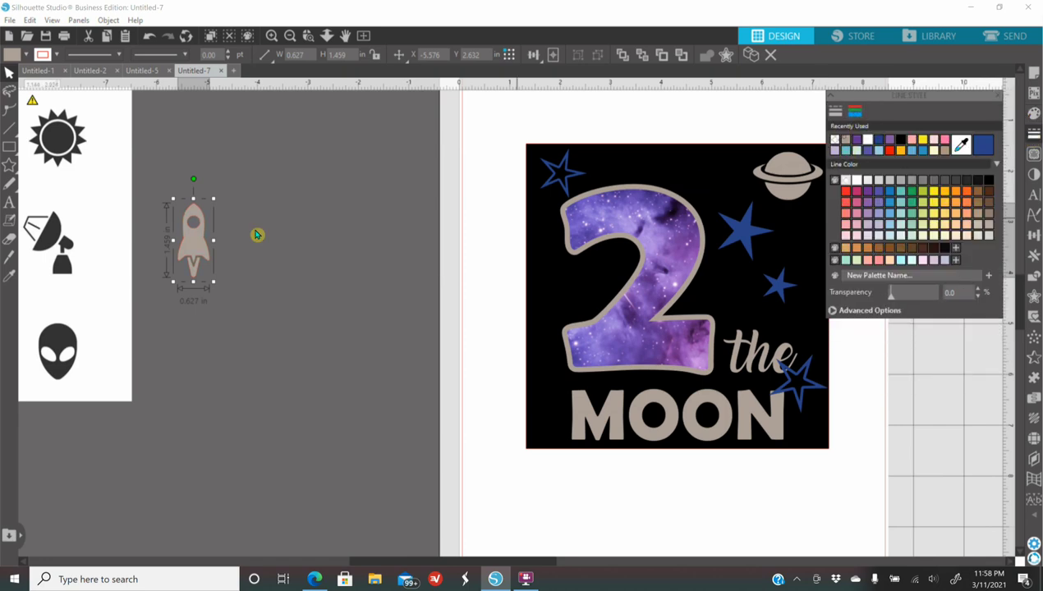
- Place the rocket in the inner curve of the 2, tilted to point up and right, and enlarge it to about 0.93 by 2.16 in
drag(196, 238, 616, 247)
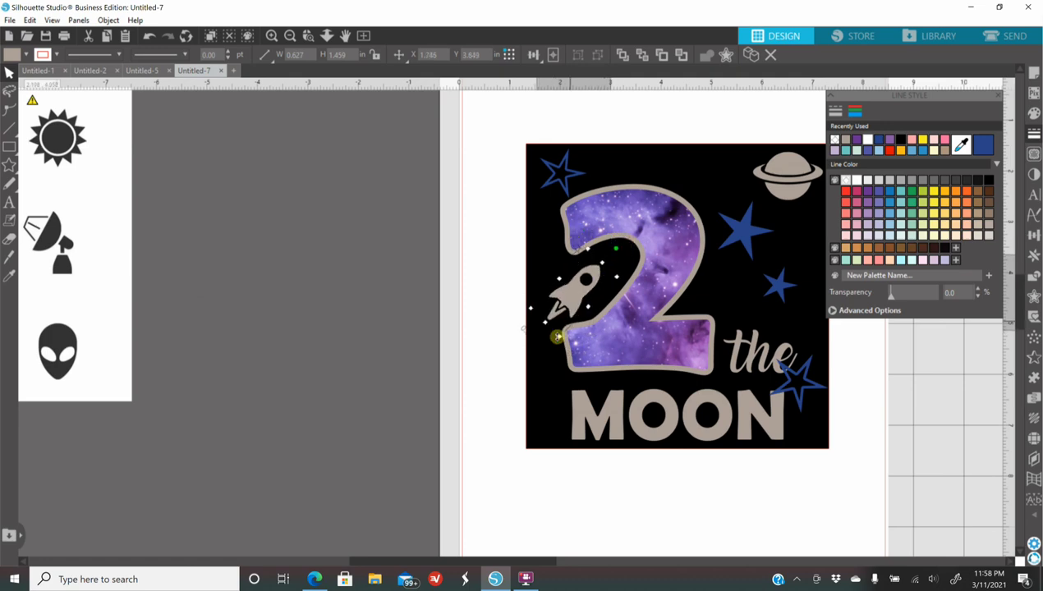
drag(559, 336, 578, 291)
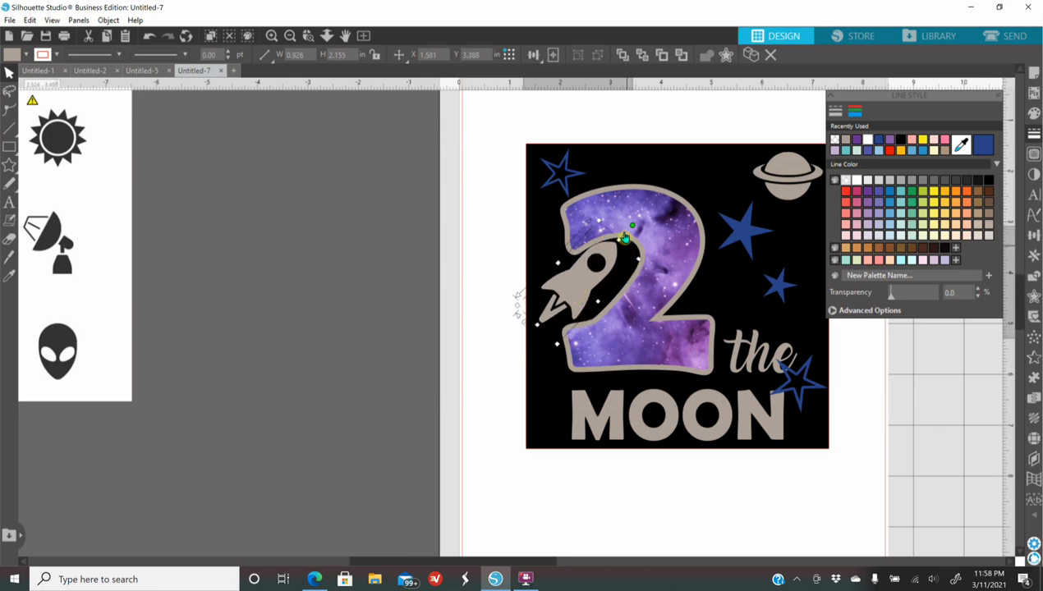
drag(634, 229, 640, 238)
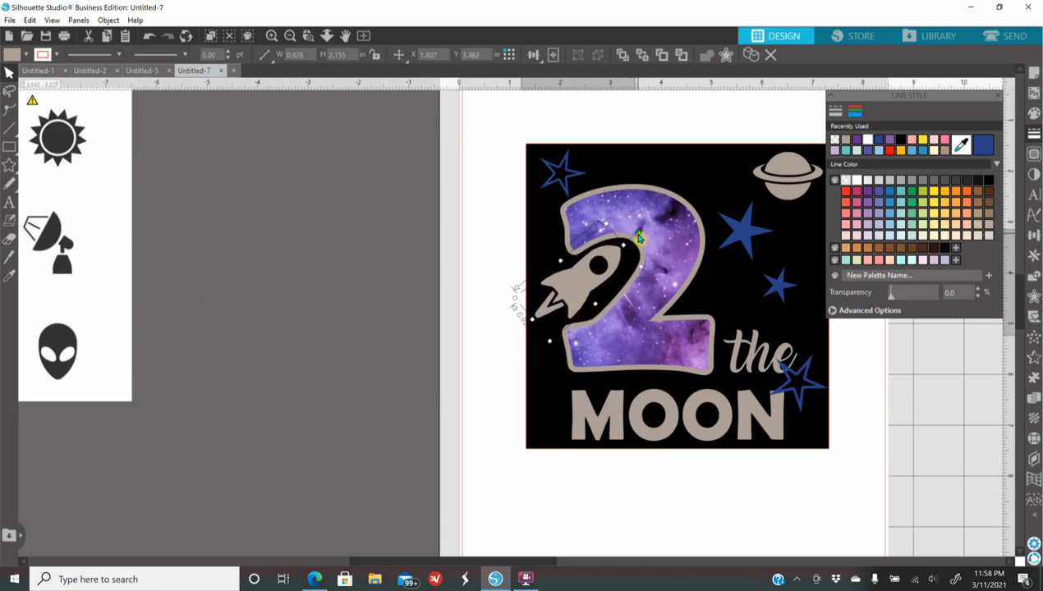
- Trace the three-sparkle icon on the icon sheet and move the traced outline onto the black square, over the small solid blue star
drag(435, 564, 522, 563)
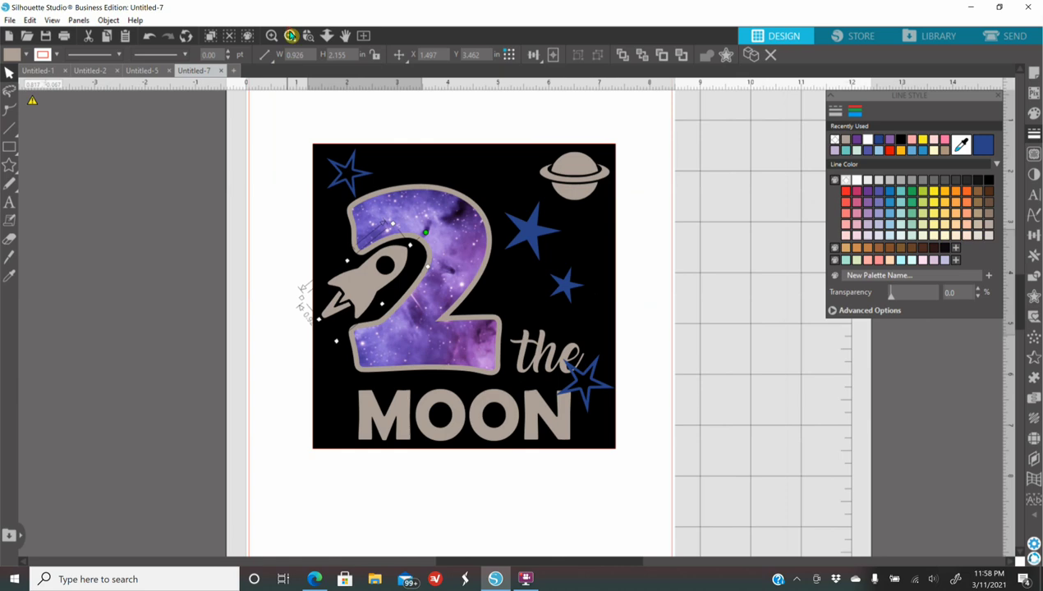
click(291, 36)
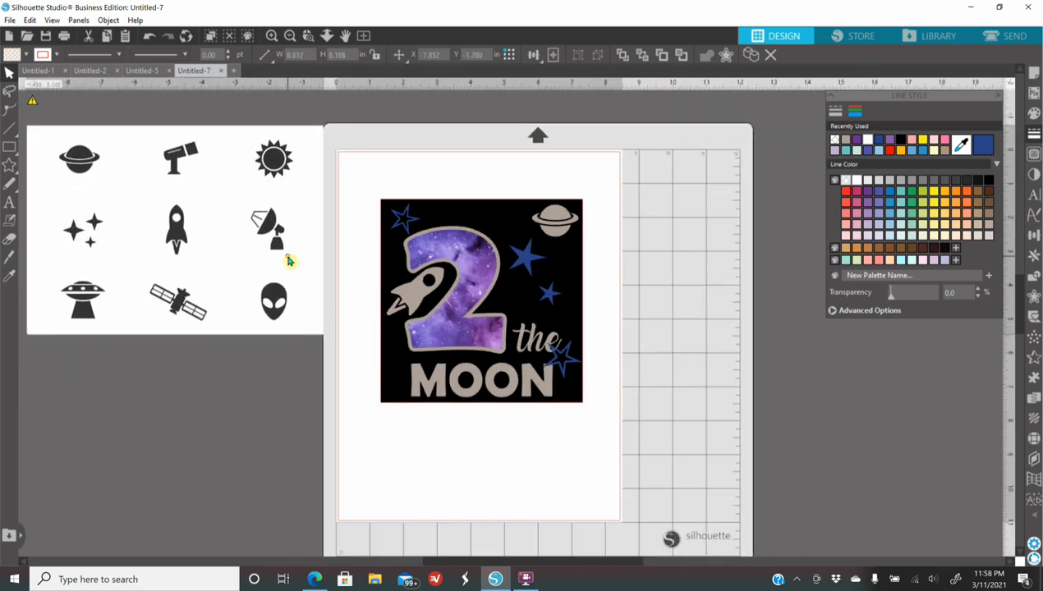
click(1034, 155)
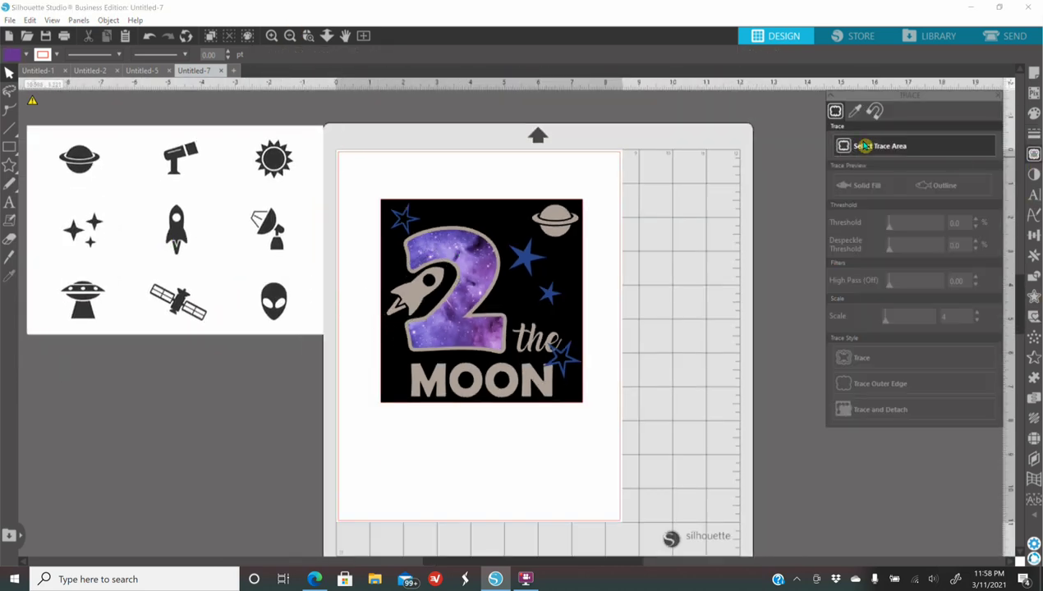
mouse_move(58, 200)
mouse_down()
mouse_move(144, 229)
mouse_move(124, 269)
mouse_up()
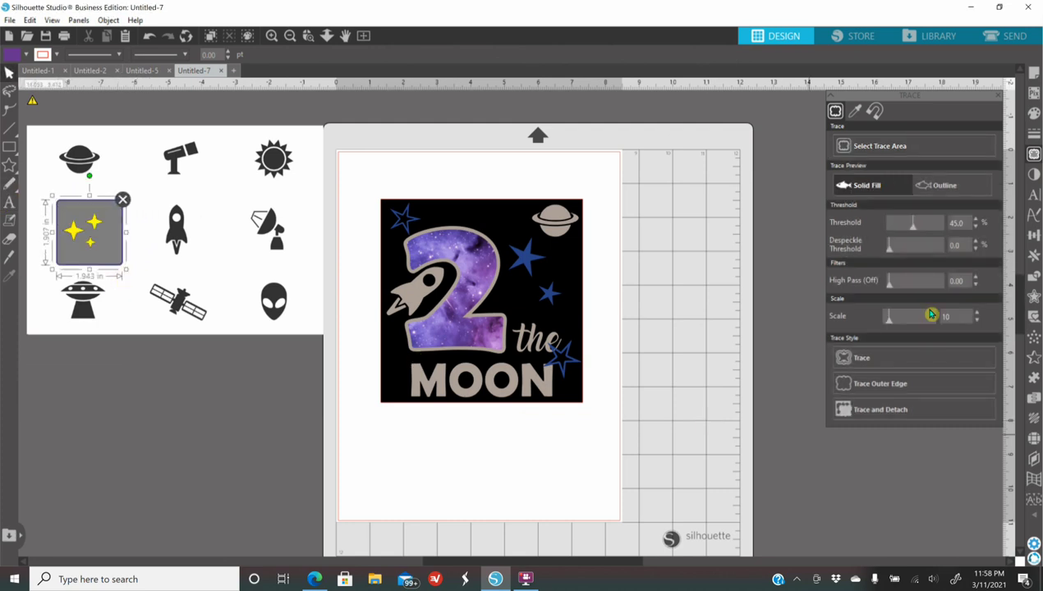
click(873, 369)
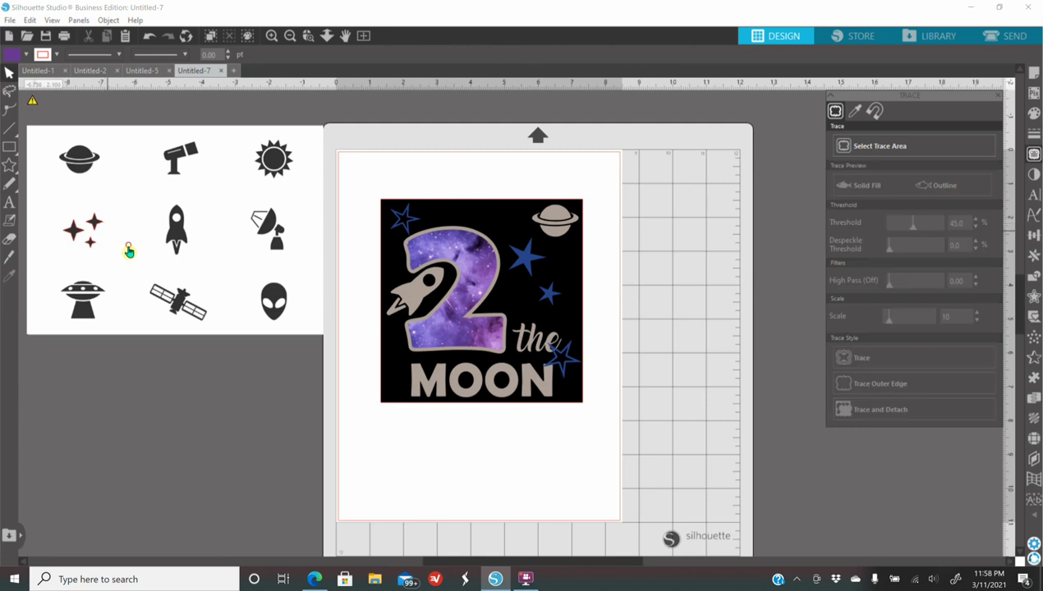
drag(154, 166, 66, 310)
drag(101, 226, 559, 285)
click(612, 294)
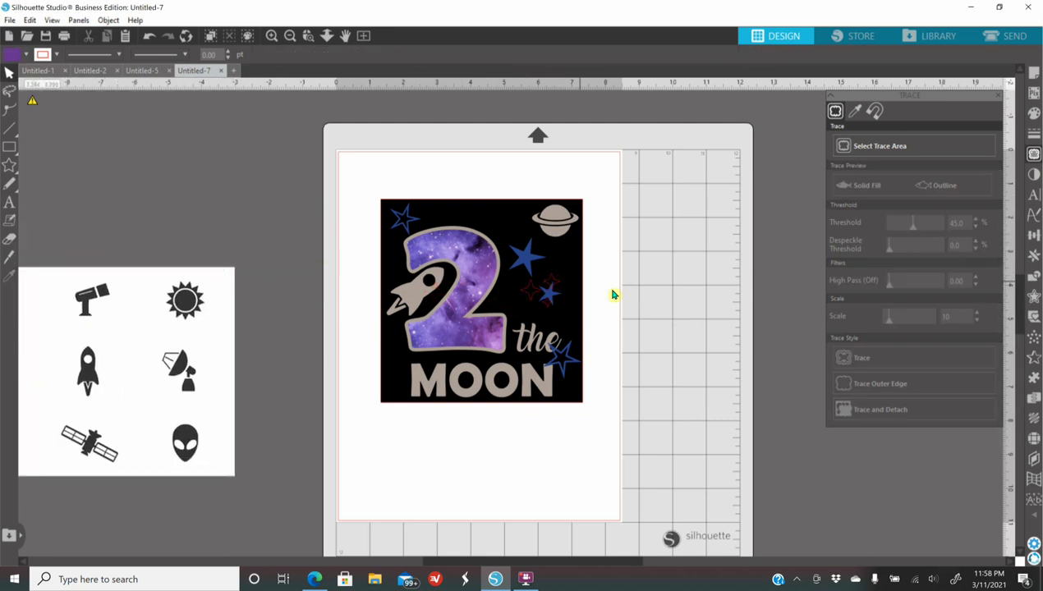
- Fill the traced sparkles with the recently used taupe
click(531, 301)
click(530, 300)
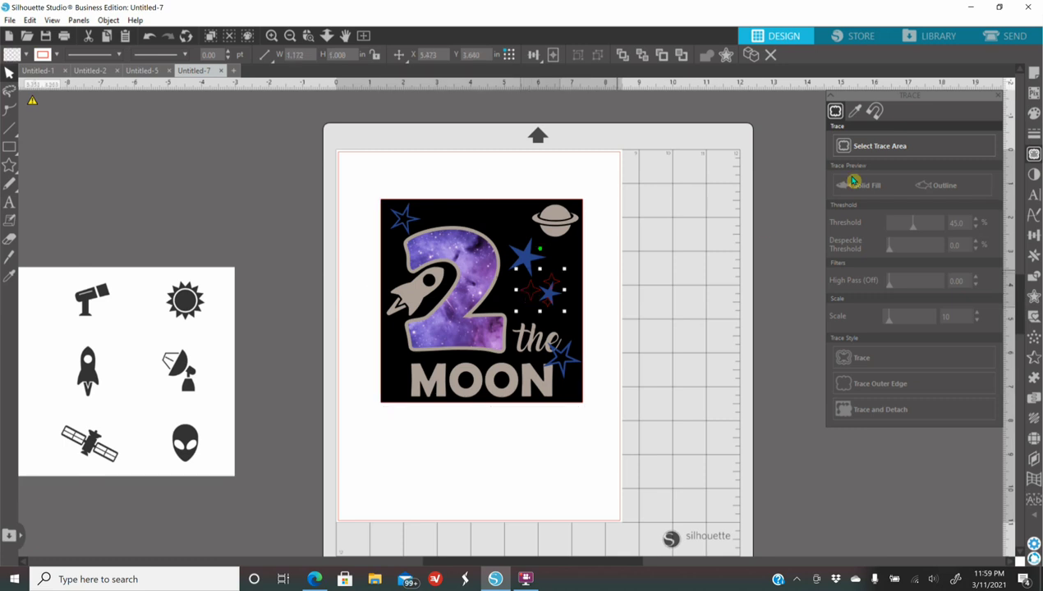
click(1034, 113)
click(848, 141)
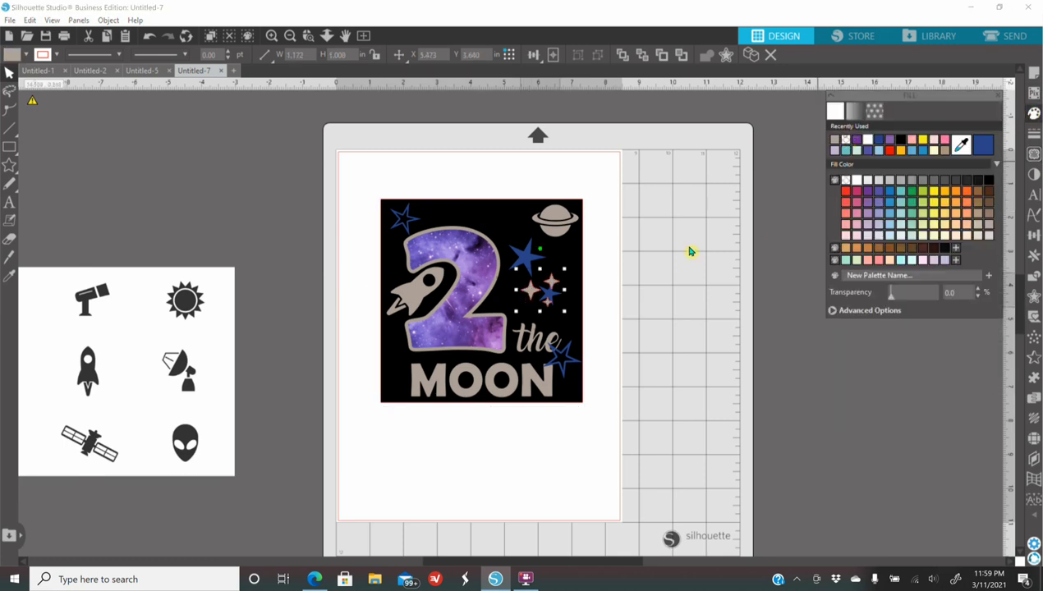
- Shrink the sparkles to about 0.88 by 0.76 in between the 2 and the small blue star, with a transparent line color
drag(563, 310, 510, 298)
click(1034, 133)
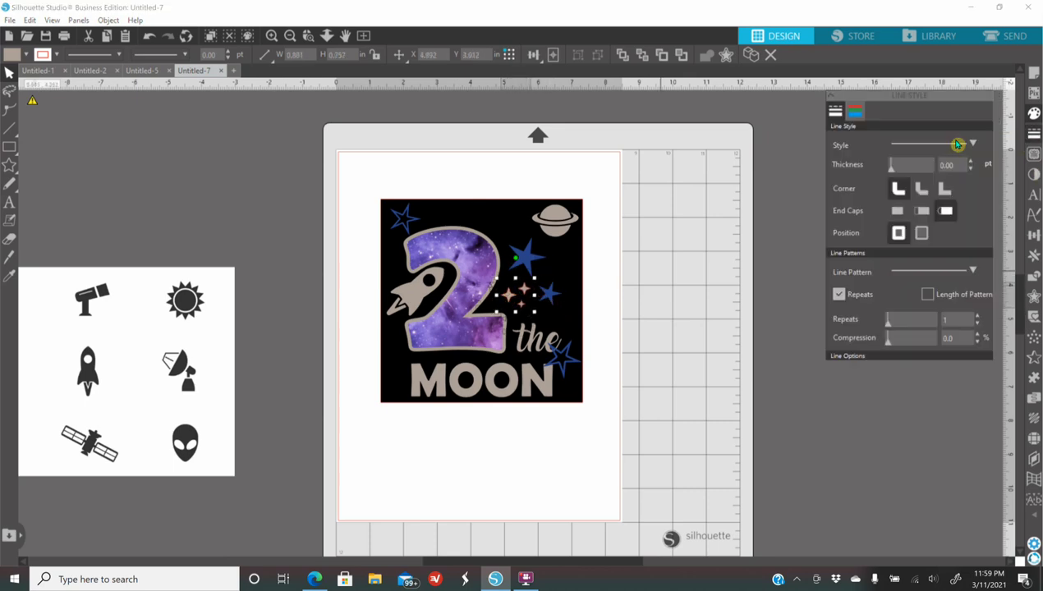
click(855, 110)
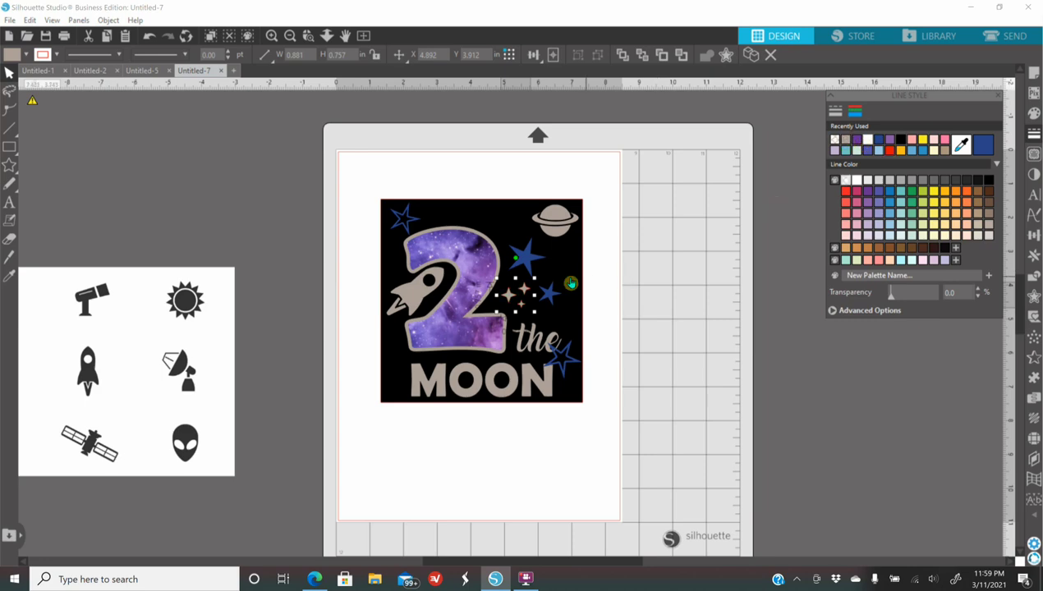
- Duplicate the taupe sparkles and place the copy below the planet, beside the large solid blue star
right_click(524, 296)
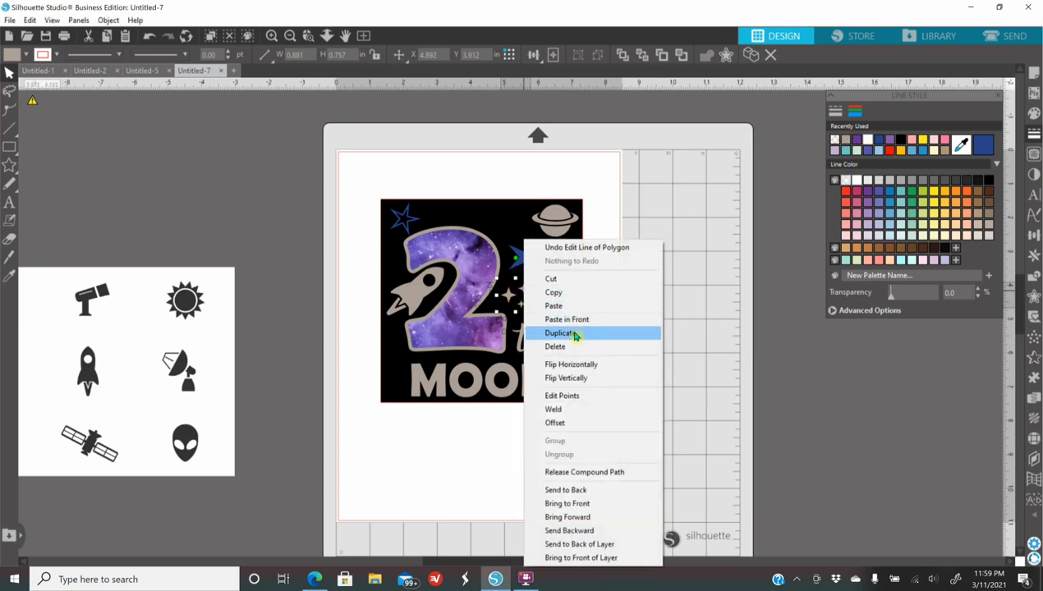
click(561, 333)
drag(542, 288, 566, 267)
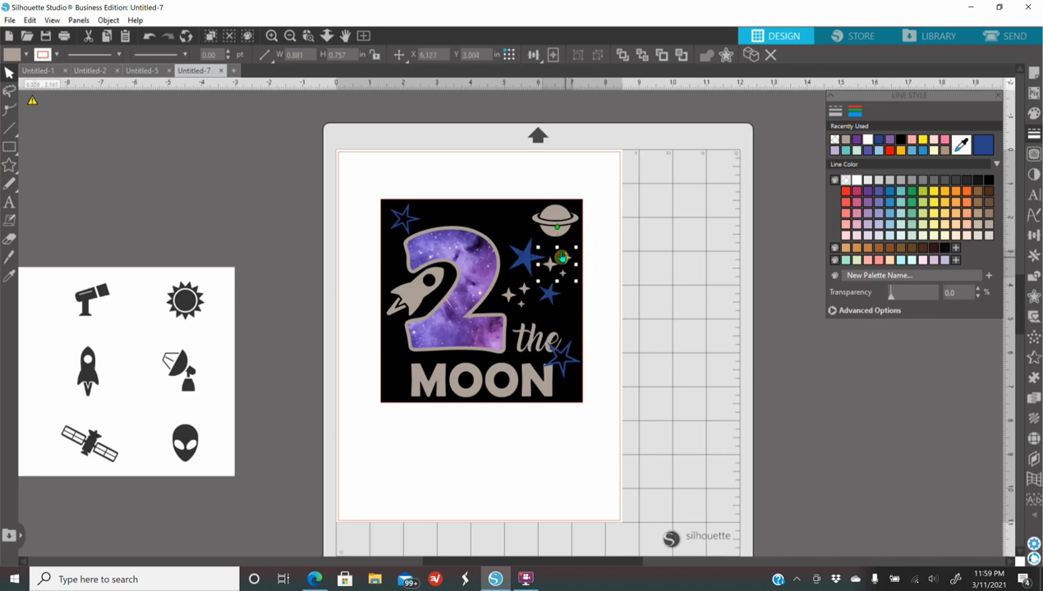
click(273, 37)
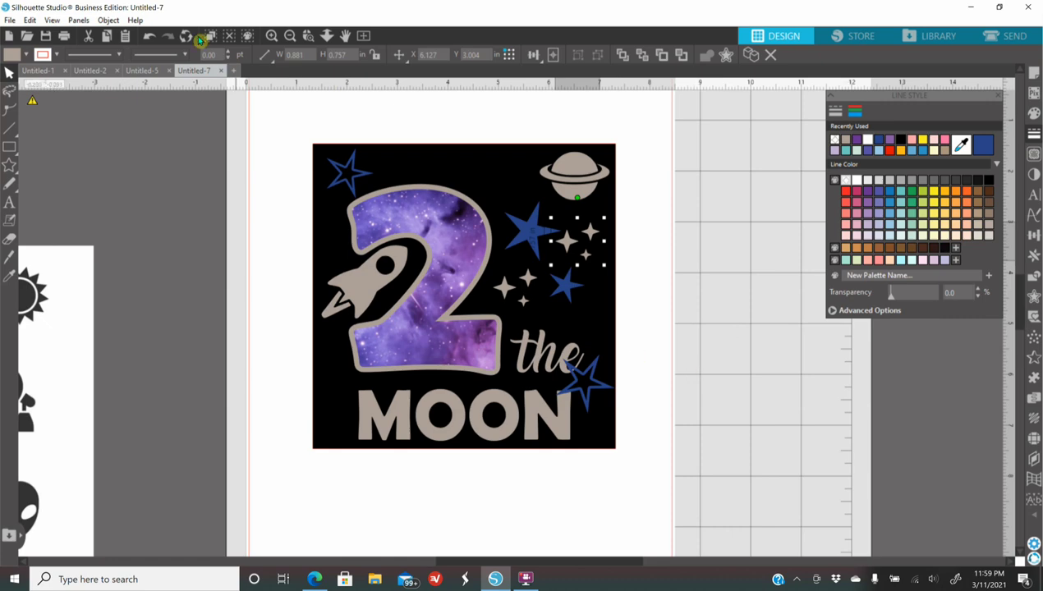
click(289, 37)
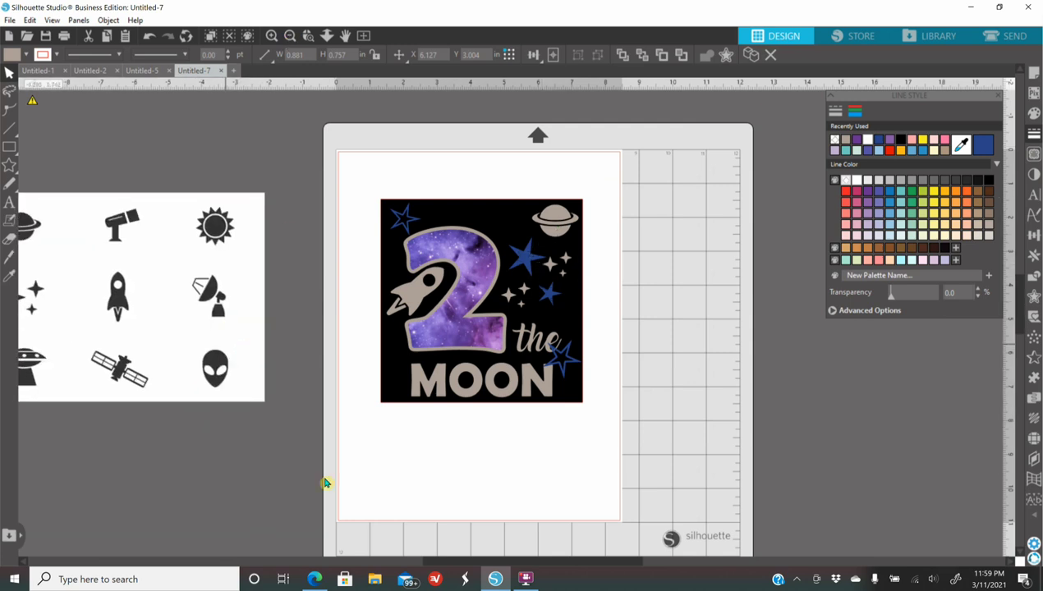
click(347, 560)
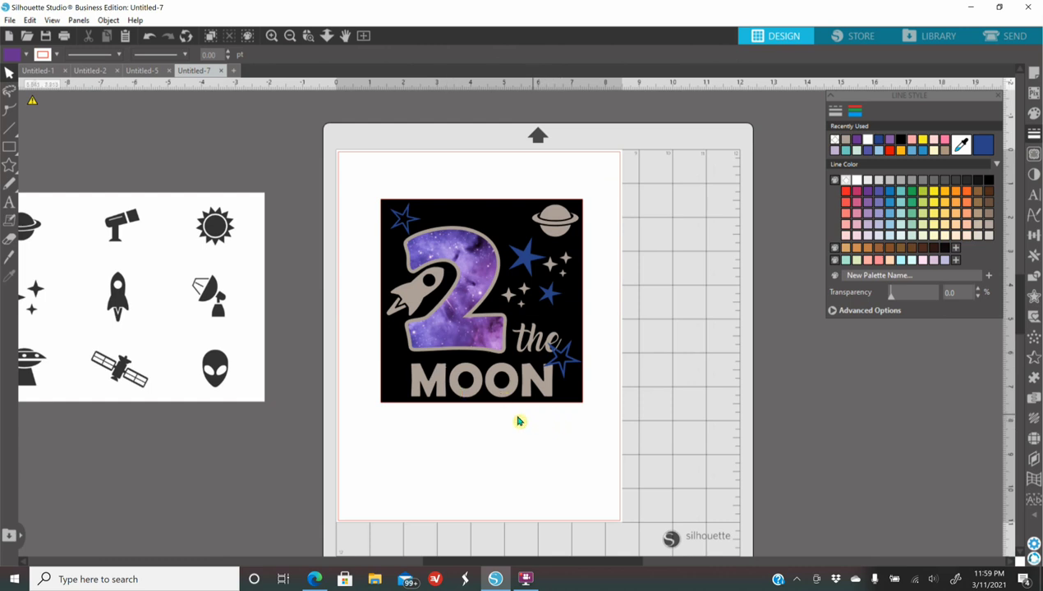
- Switch to the Edge browser and copy the dripping galaxy donut image from the "galaxy donut png" Bing results
click(314, 579)
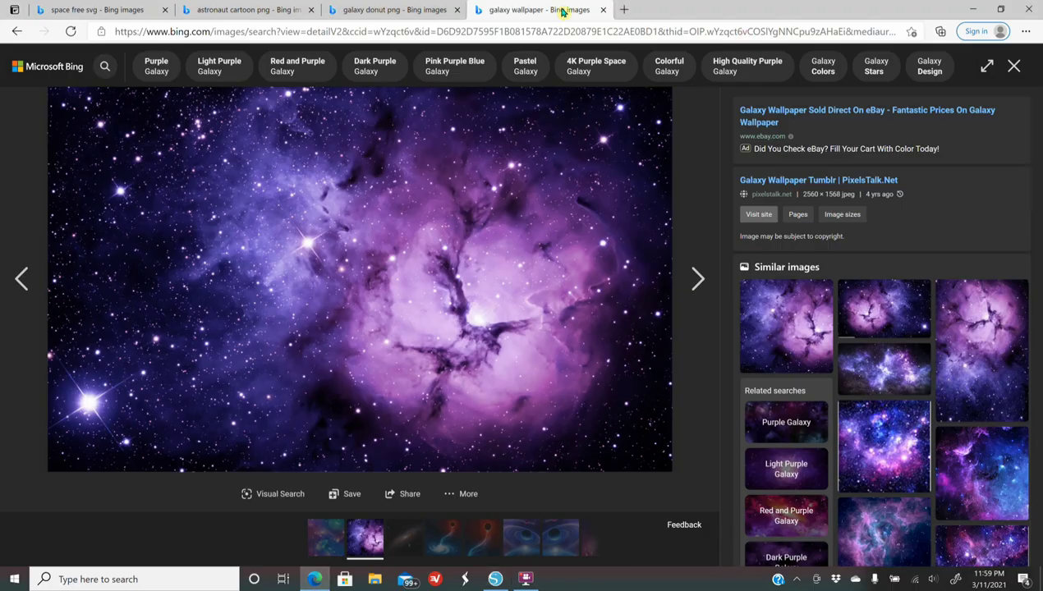
click(382, 13)
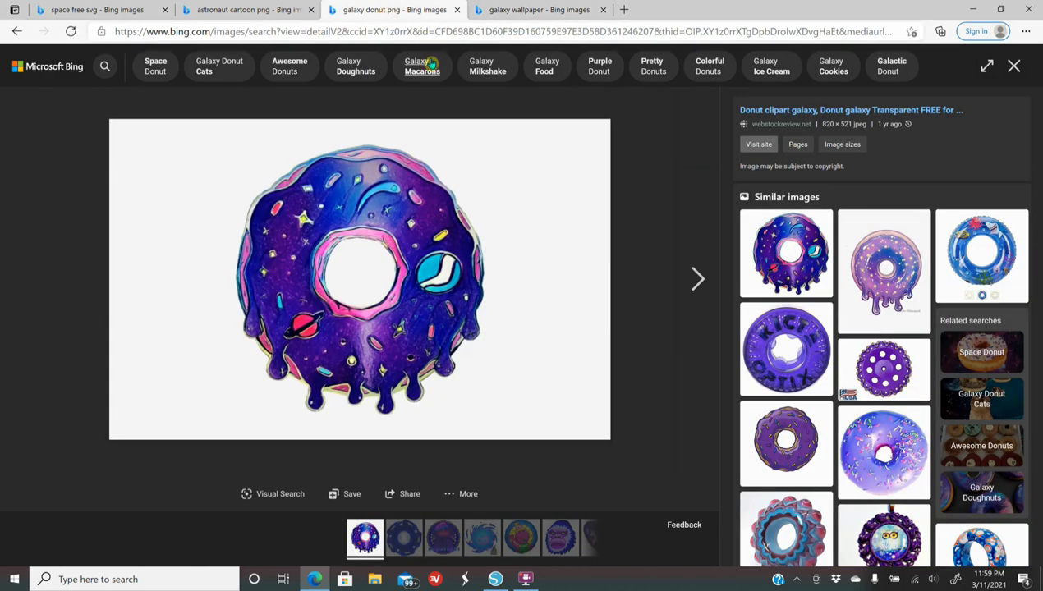
right_click(379, 246)
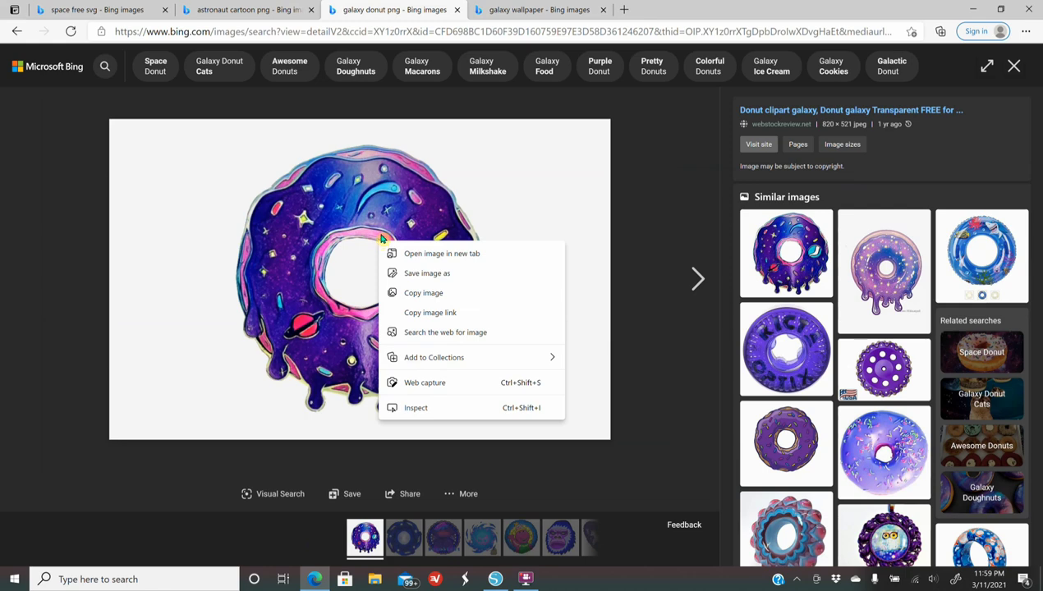
click(413, 293)
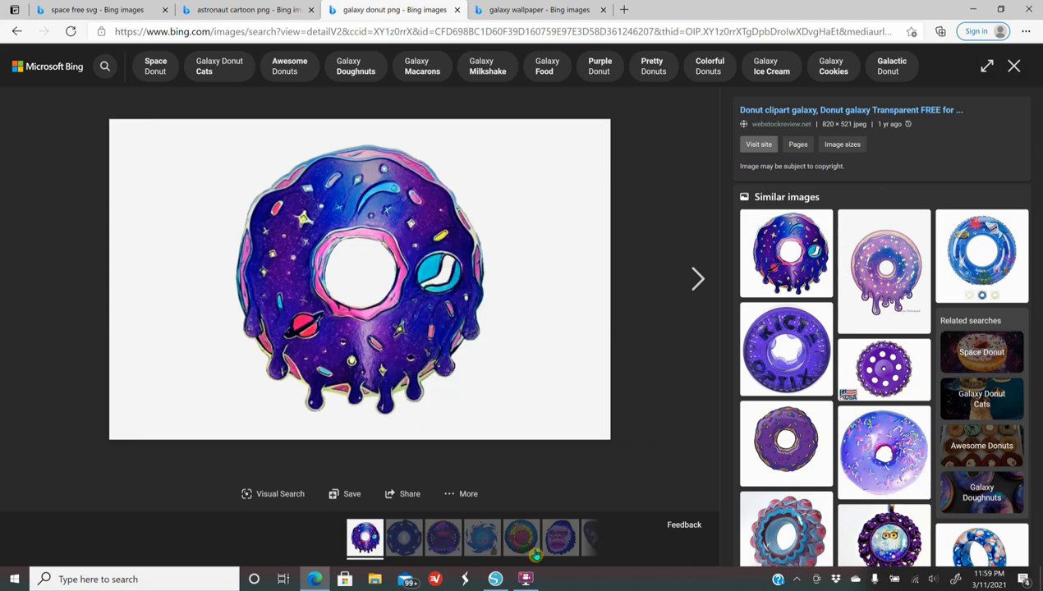
- Return to Silhouette Studio, paste the donut image beside the design and enlarge it to about 8.07 by 5.13 in
click(495, 579)
right_click(715, 283)
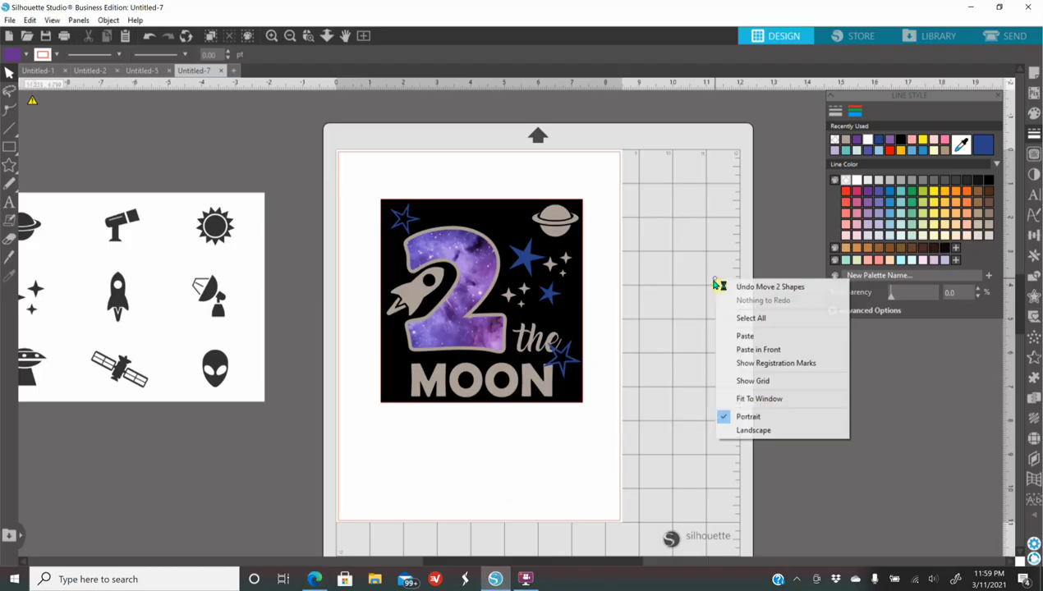
click(745, 337)
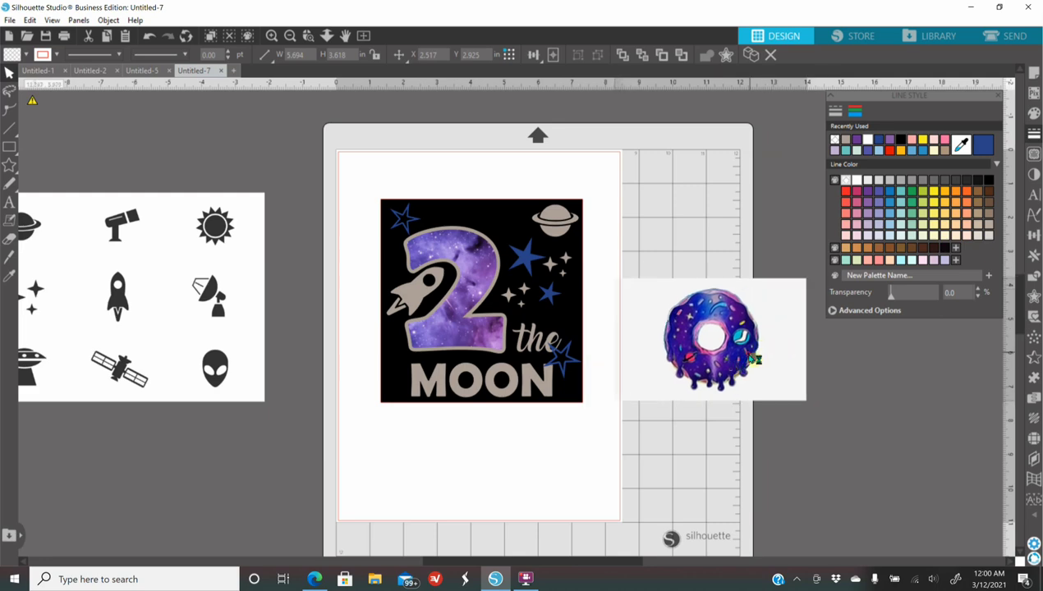
drag(809, 407, 887, 456)
drag(755, 374, 728, 409)
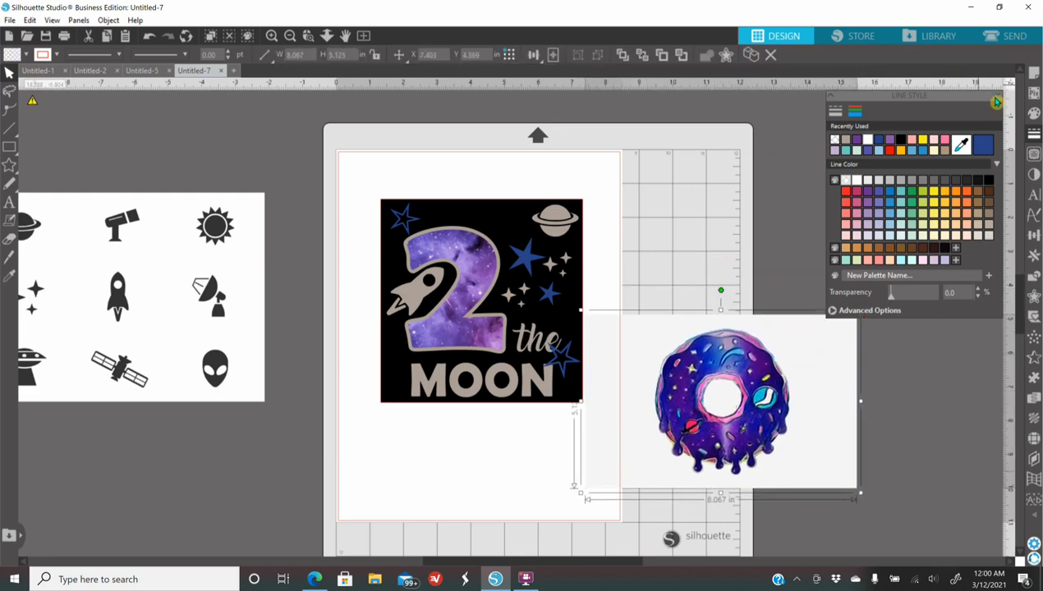
- Trace the galaxy donut at an 88% threshold and detach it from its light background
click(1029, 137)
click(1034, 156)
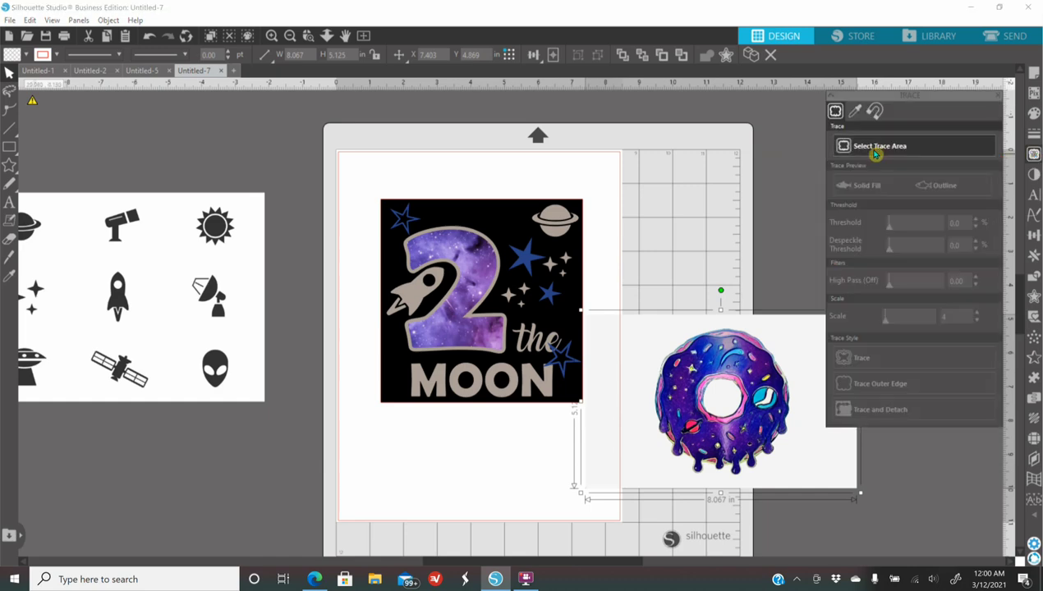
click(906, 145)
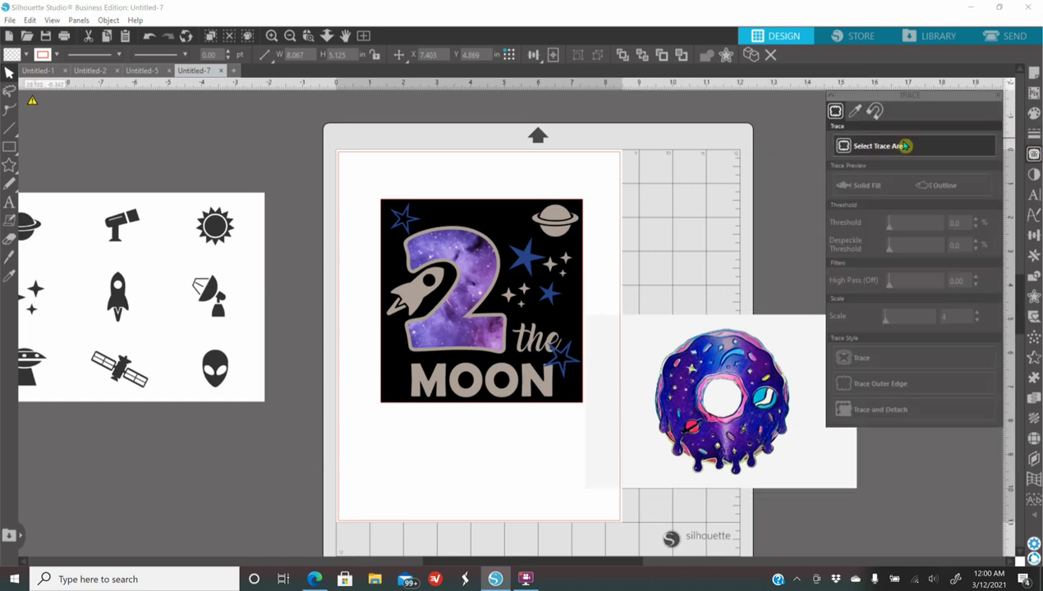
mouse_move(627, 323)
mouse_down()
mouse_move(695, 329)
mouse_move(792, 386)
mouse_move(832, 490)
mouse_up()
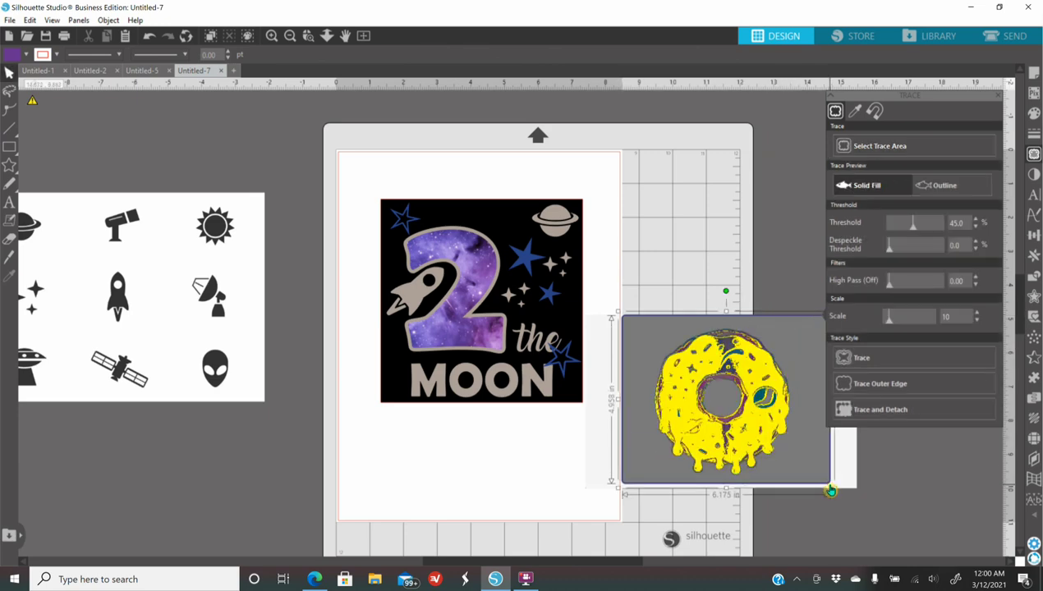
drag(924, 228, 938, 223)
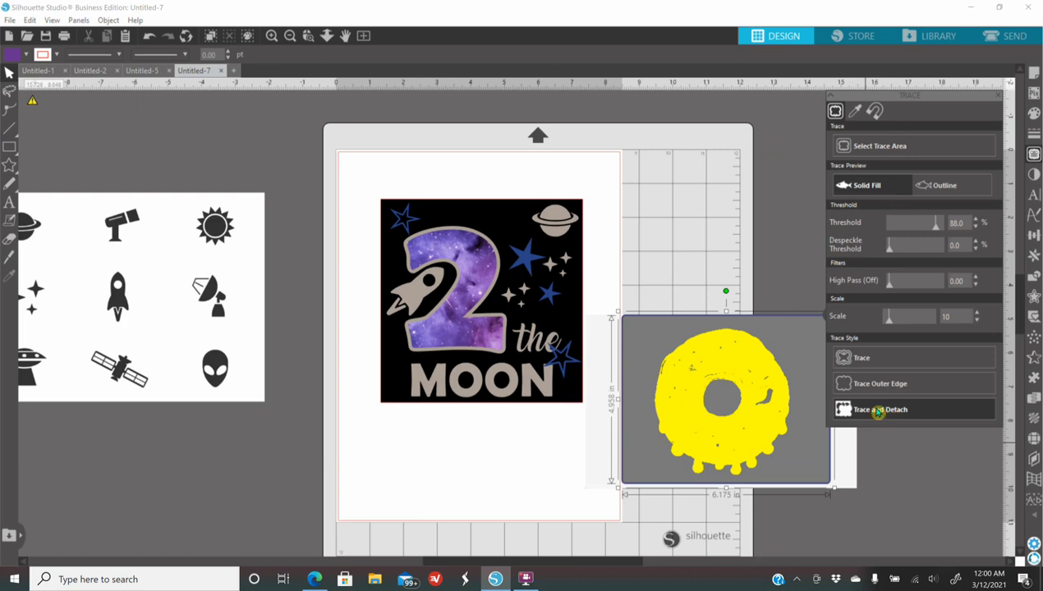
click(840, 408)
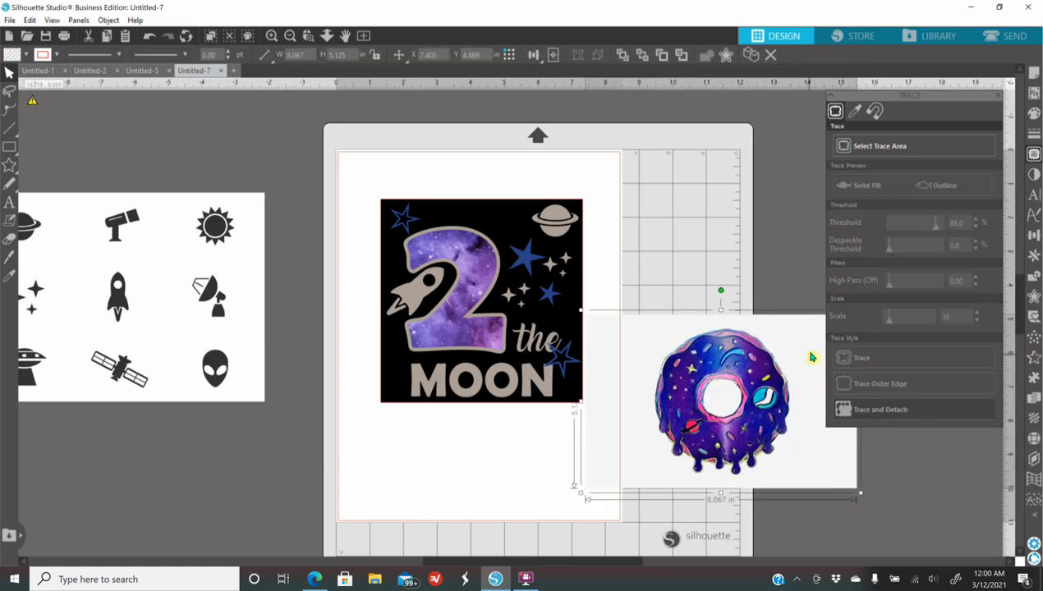
drag(739, 426, 728, 380)
- Move the detached donut next to the design and trace its center hole at a 96% threshold
click(272, 37)
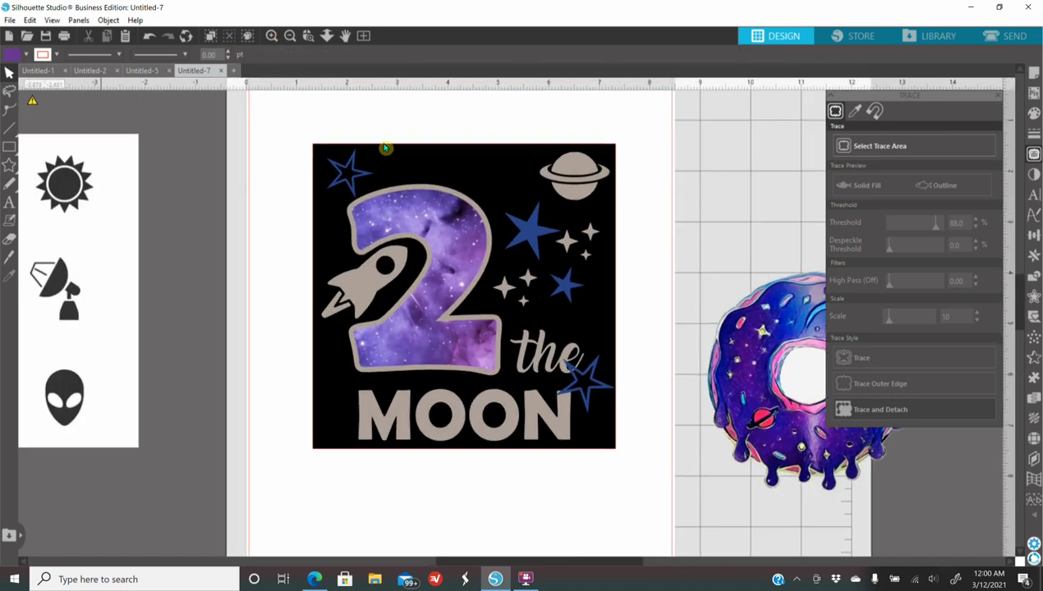
mouse_move(791, 378)
mouse_down()
mouse_move(775, 337)
mouse_move(744, 330)
mouse_up()
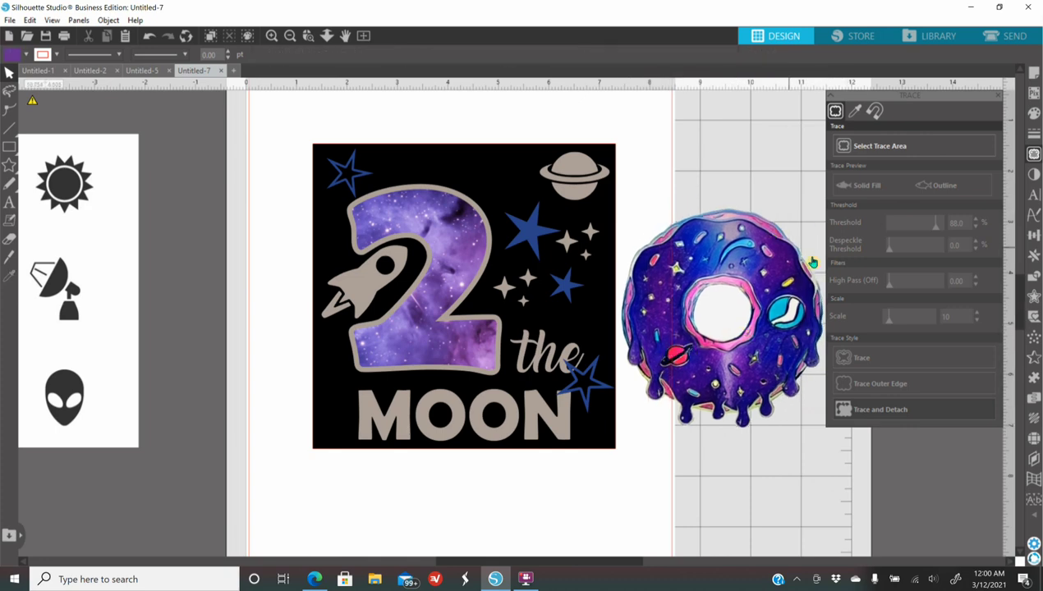
click(904, 144)
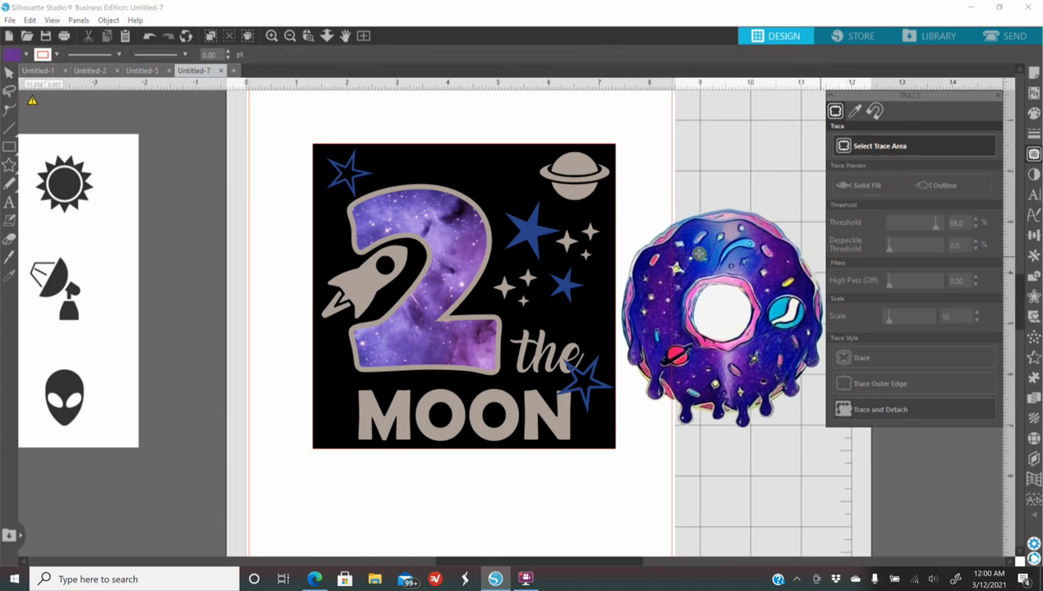
mouse_move(679, 259)
mouse_down()
mouse_move(777, 308)
mouse_move(772, 368)
mouse_up()
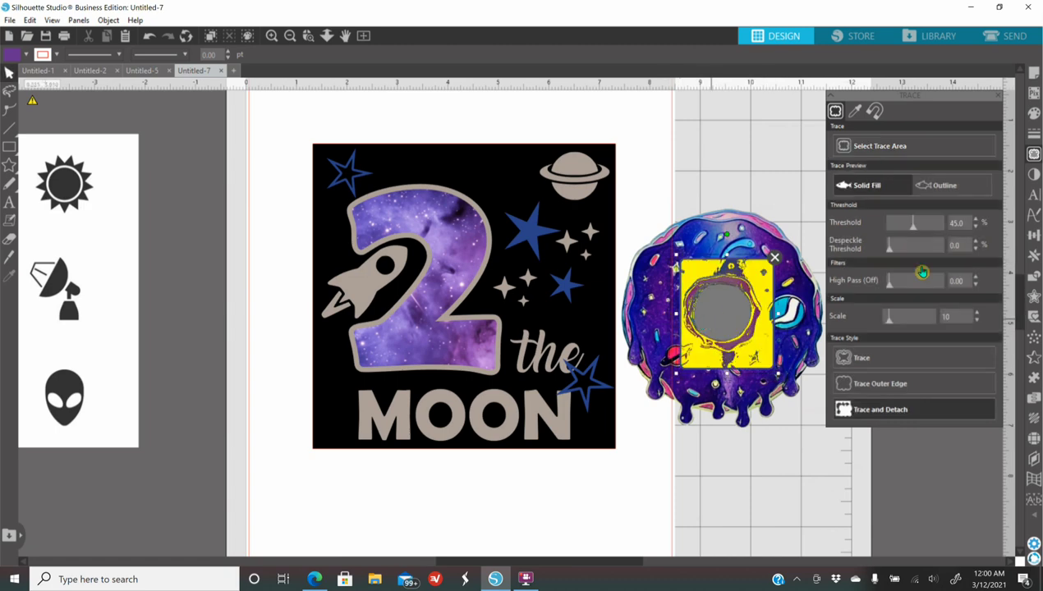
drag(913, 222, 943, 228)
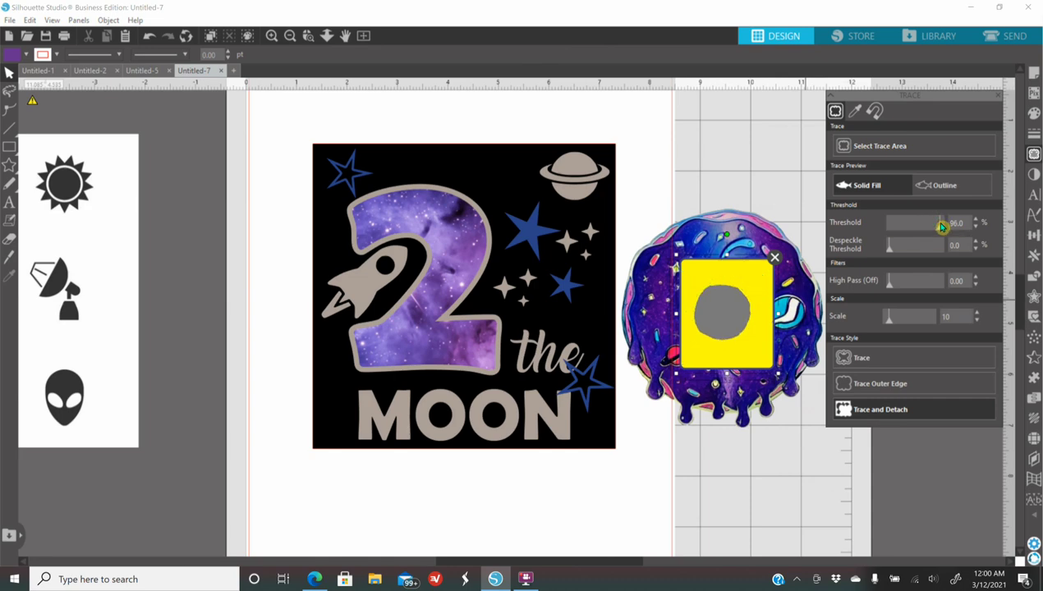
click(861, 364)
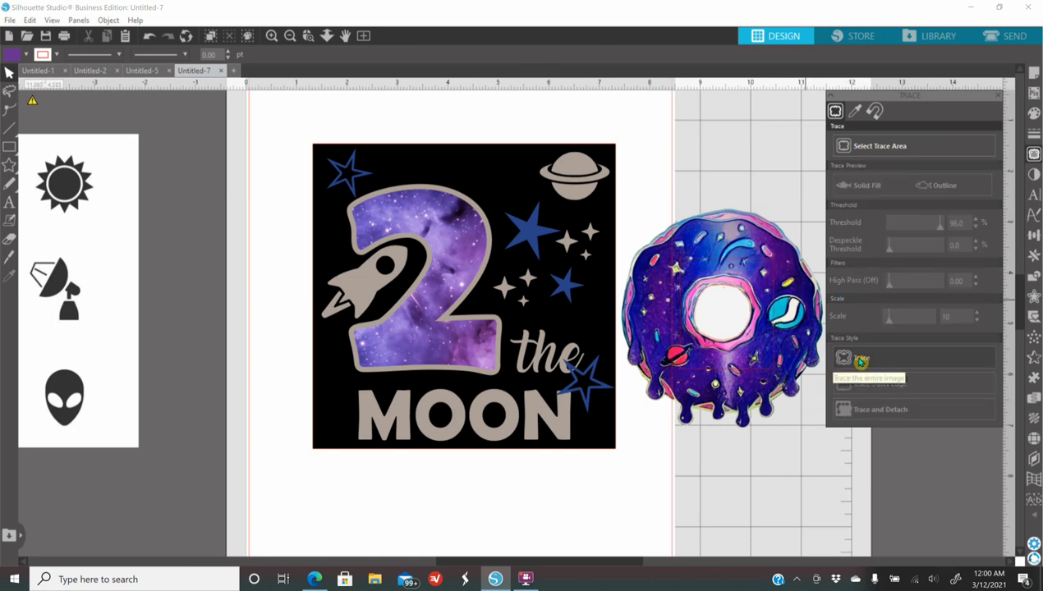
- Move the donut off the hole tracing and place the tracing in the blank area below the black square
drag(739, 229, 752, 402)
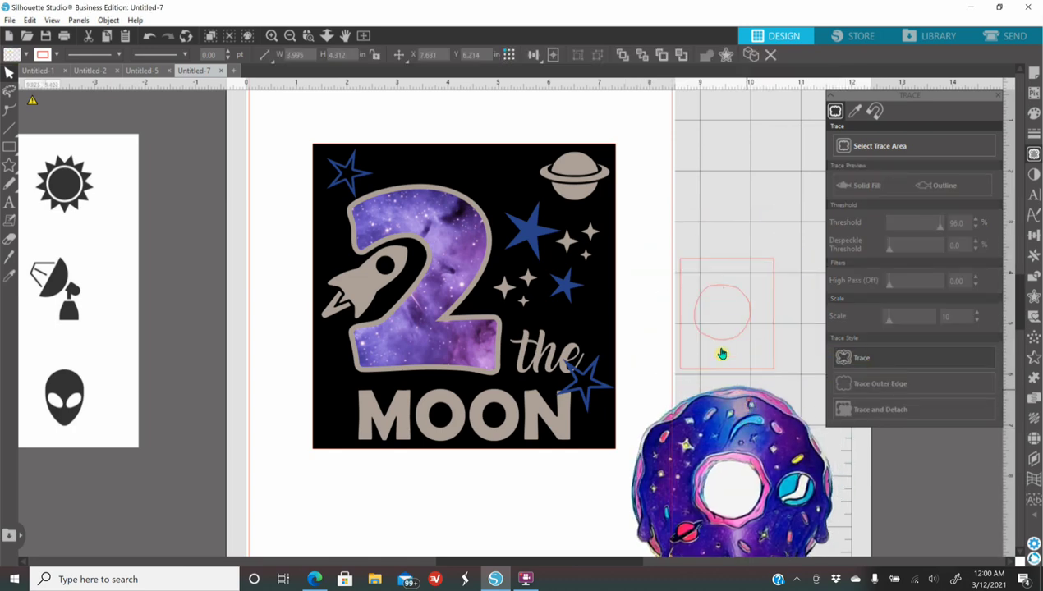
drag(662, 368, 547, 508)
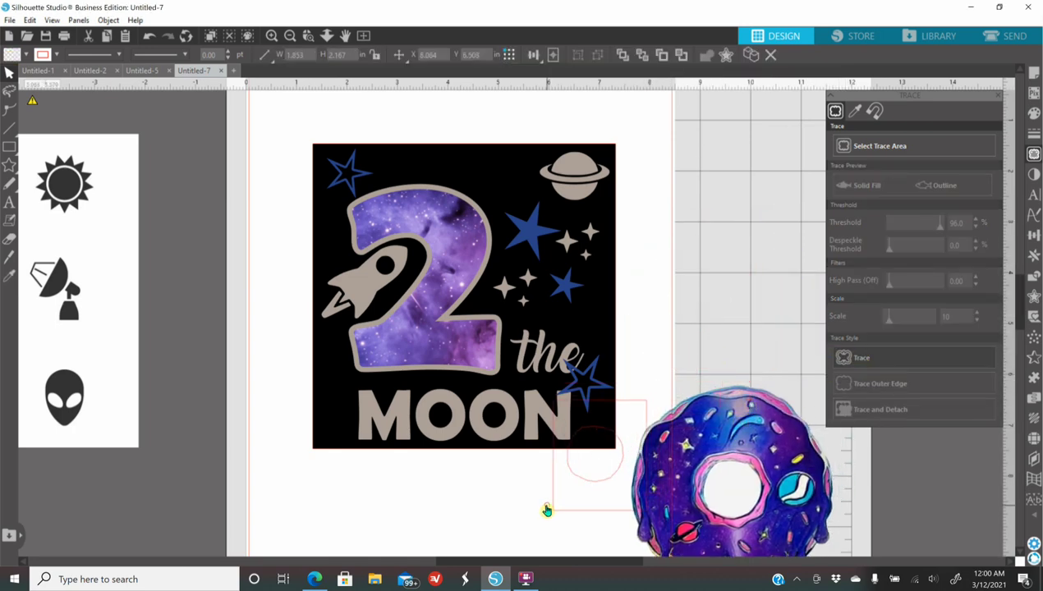
scroll(547, 492, down, 3)
mouse_move(589, 379)
mouse_down()
mouse_move(538, 443)
mouse_move(519, 447)
mouse_up()
- Release the tracing's compound path, set the hole outline aside, and delete the leftover rectangle and fragments
right_click(521, 442)
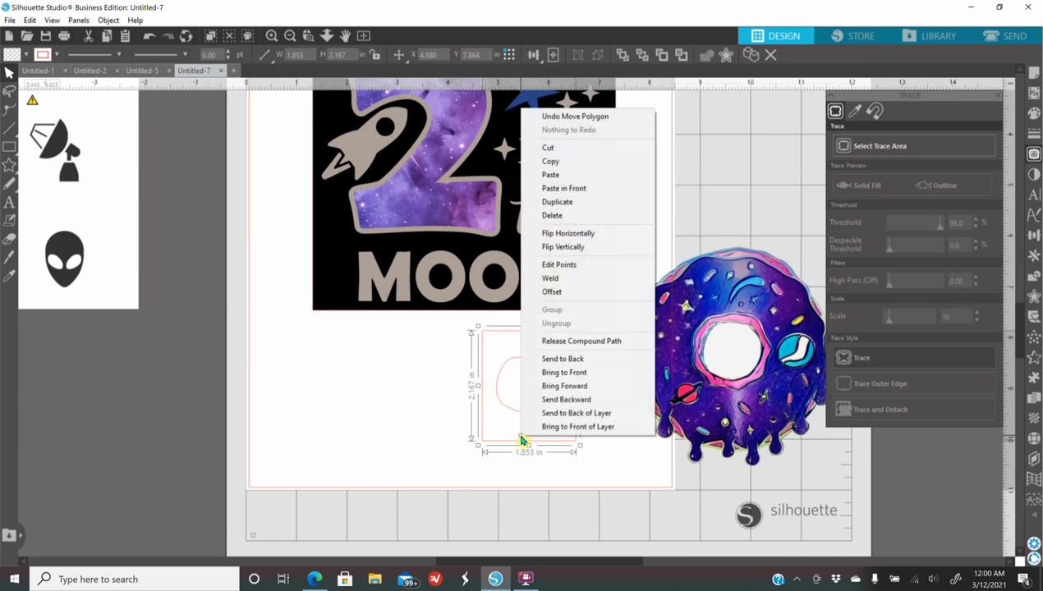
click(559, 342)
click(437, 449)
mouse_move(529, 414)
mouse_down()
mouse_move(497, 433)
mouse_move(372, 436)
mouse_up()
mouse_move(438, 330)
mouse_down()
mouse_move(569, 419)
mouse_move(586, 443)
mouse_up()
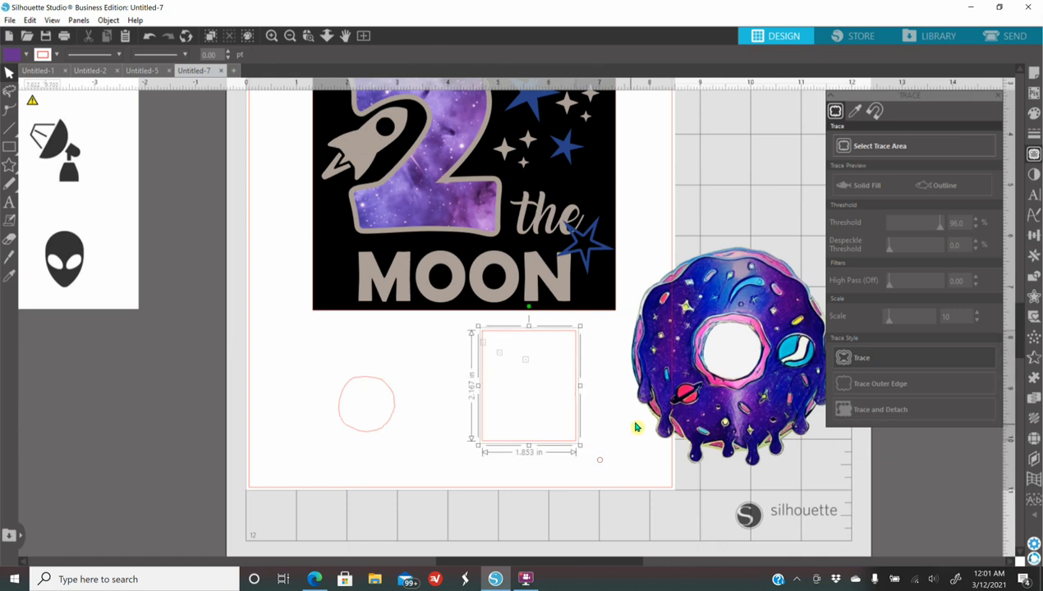
key(Delete)
- Fill the traced hole shape with black and fit it over the donut's center opening
click(362, 432)
click(1035, 114)
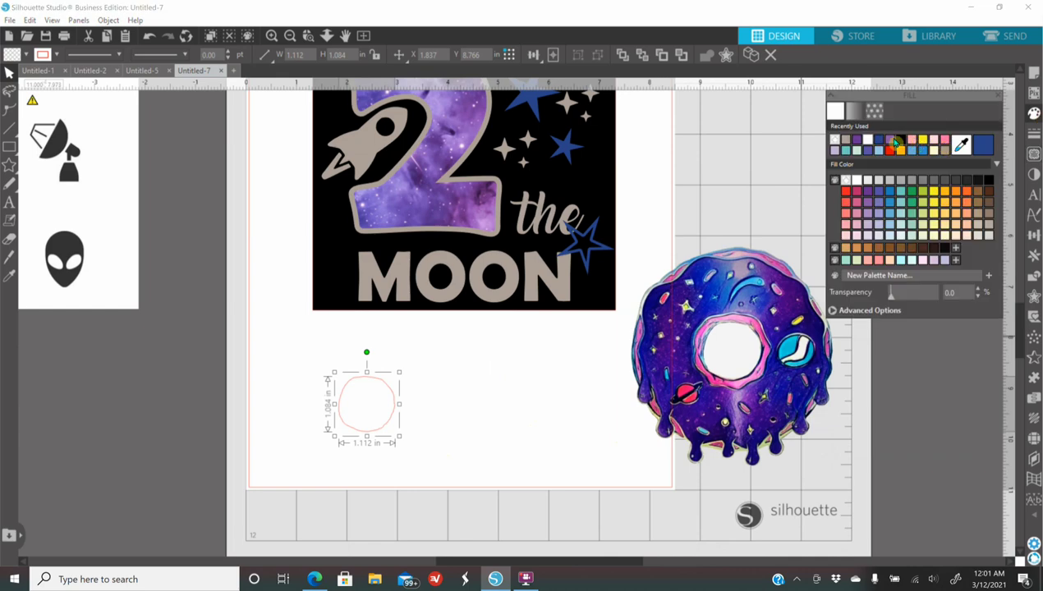
click(868, 201)
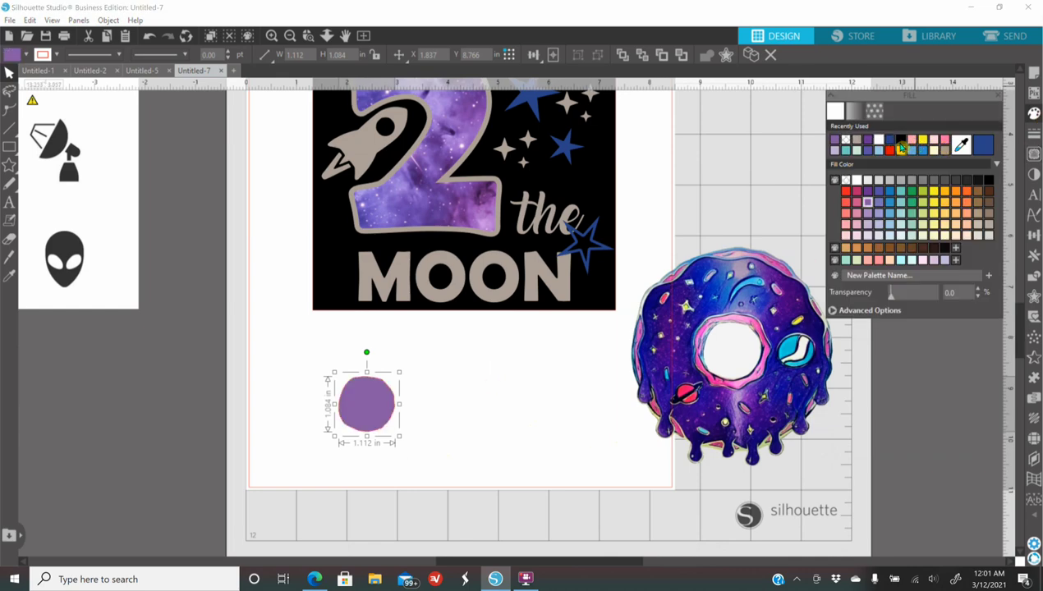
click(901, 144)
drag(379, 415, 748, 361)
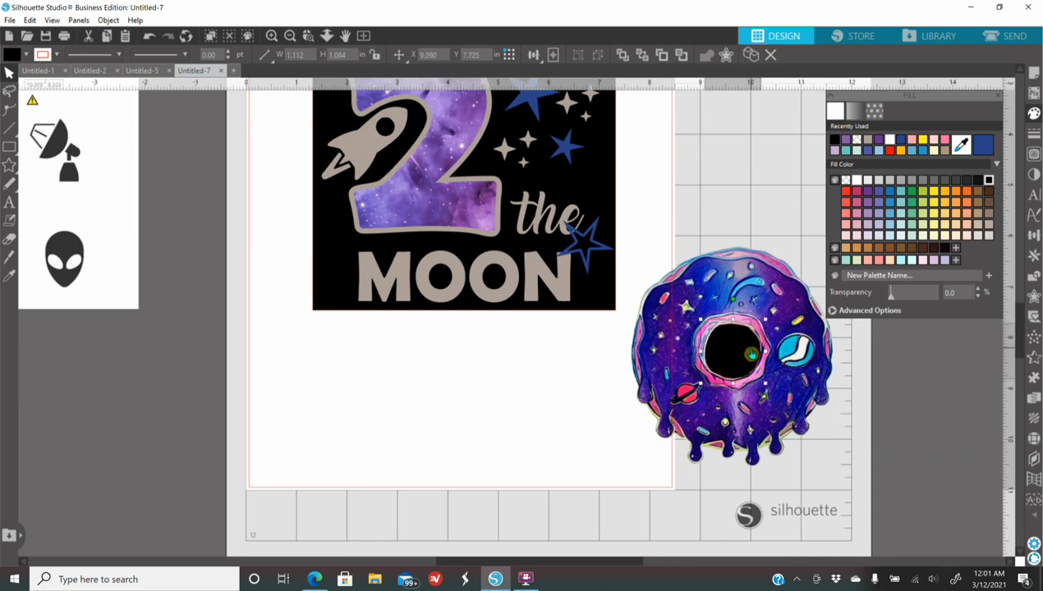
key(Up)
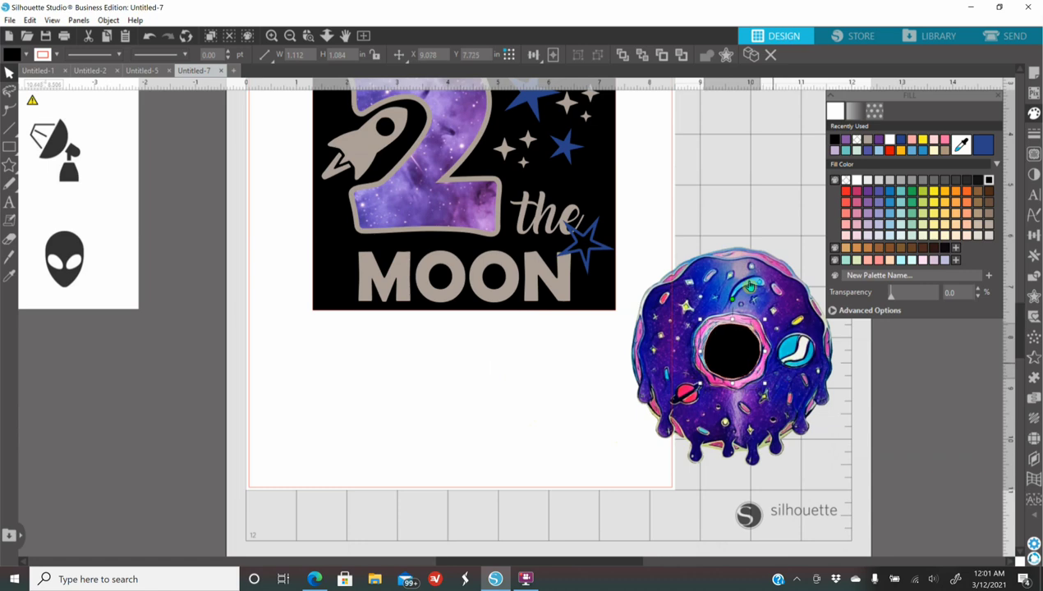
- Subtract the black hole shape from the donut and delete the leftover black shape
click(727, 406)
click(716, 447)
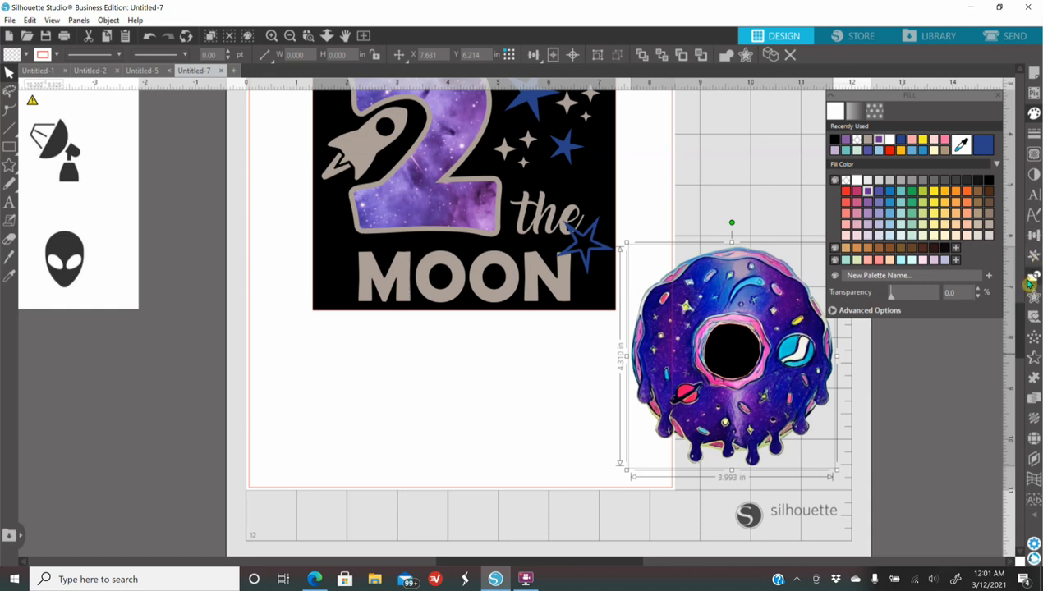
click(1031, 280)
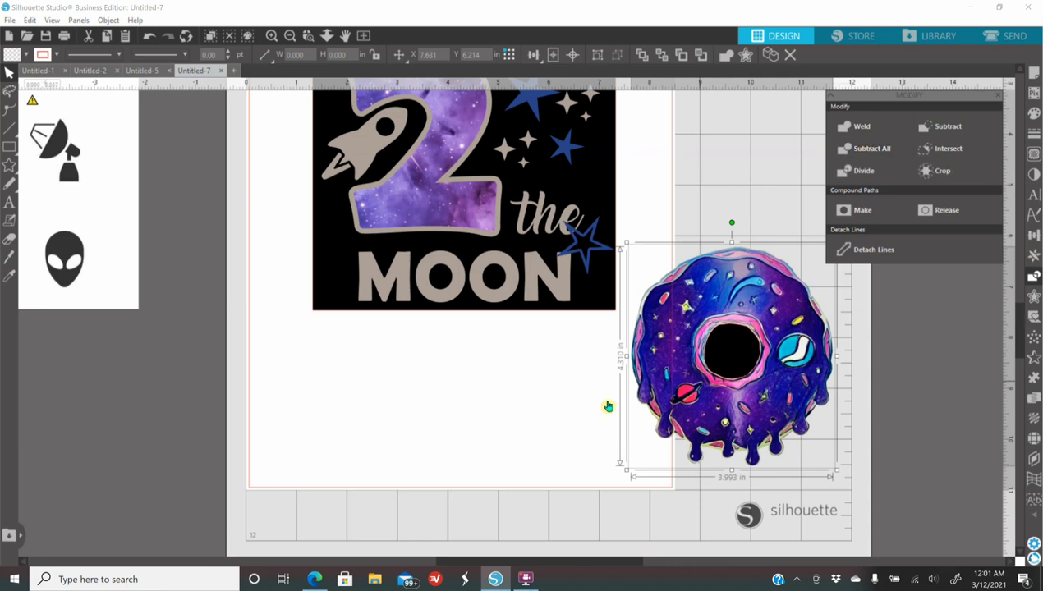
click(519, 426)
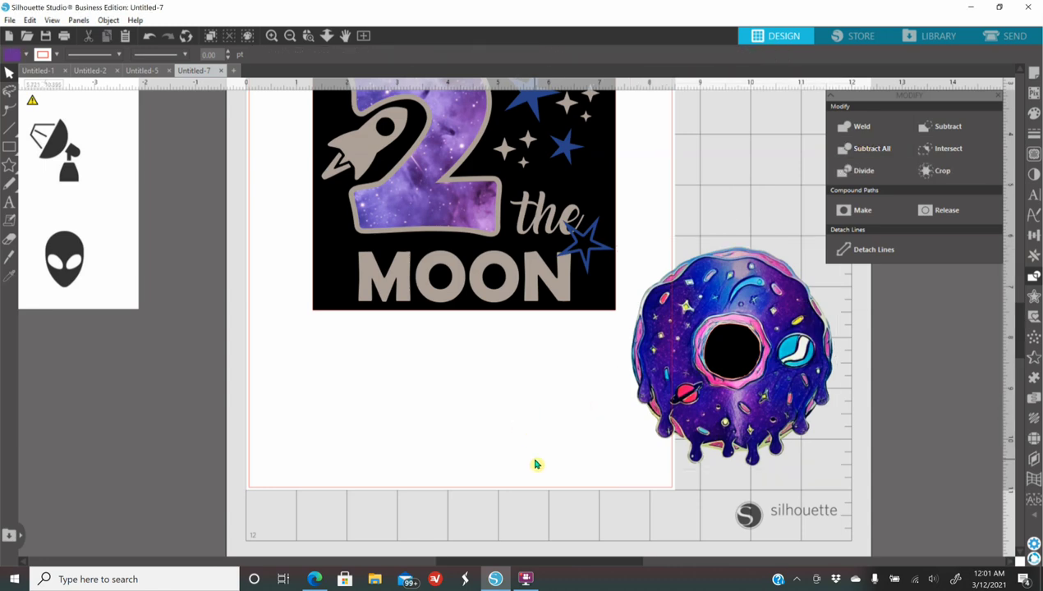
click(737, 363)
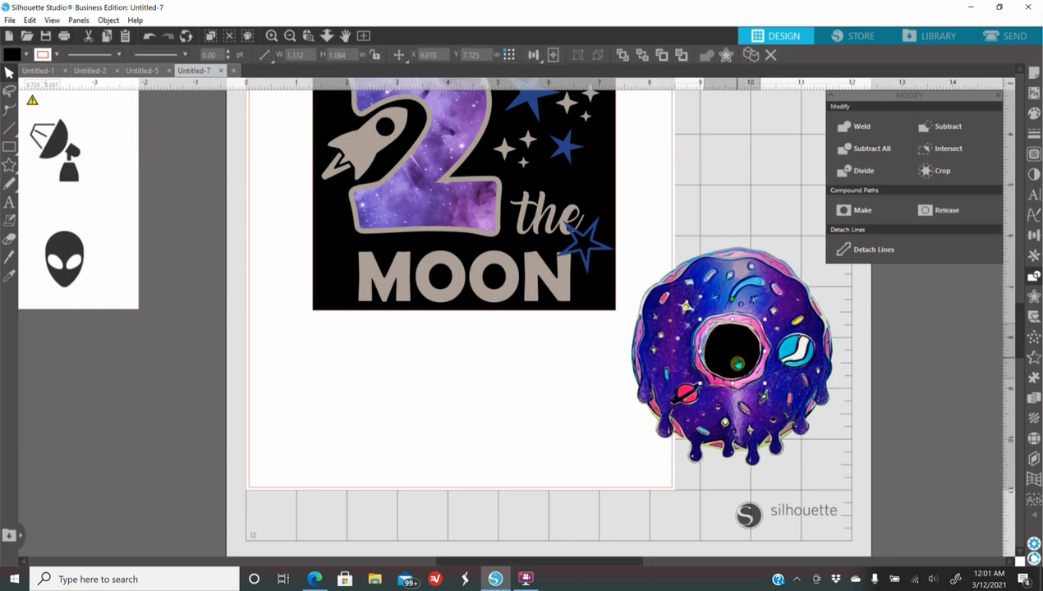
key(Delete)
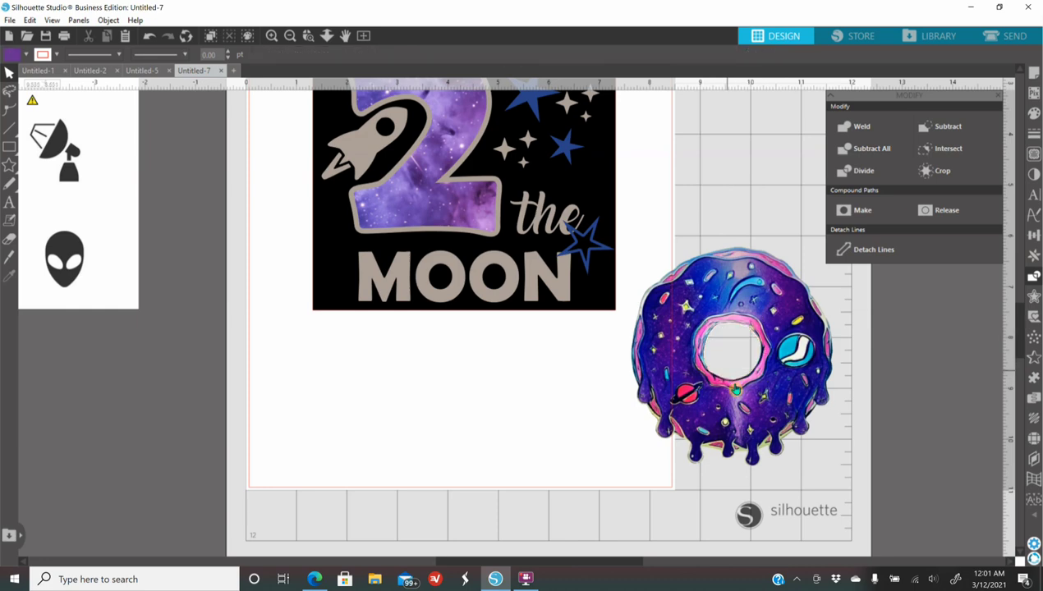
- Move the donut onto the dark area beside the page to check that its center is cut out
drag(762, 412, 258, 494)
click(257, 494)
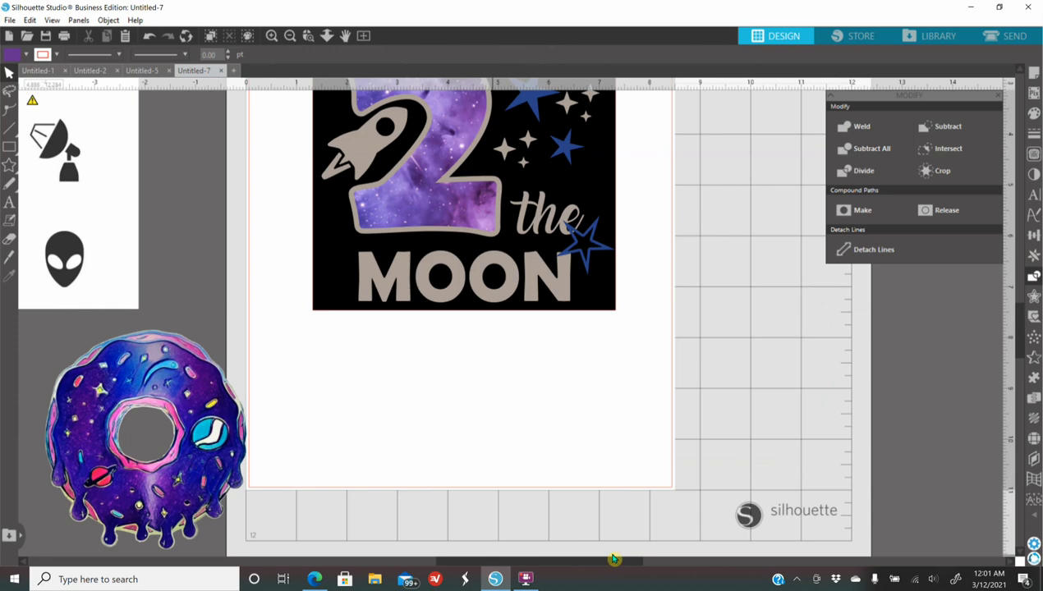
drag(634, 564, 493, 564)
drag(476, 527, 436, 499)
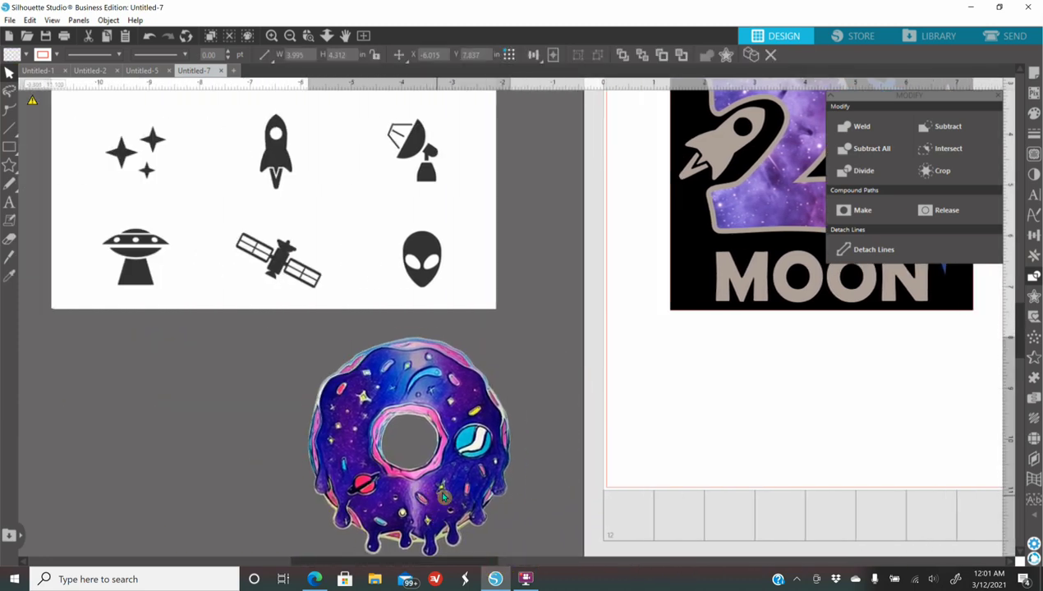
click(618, 443)
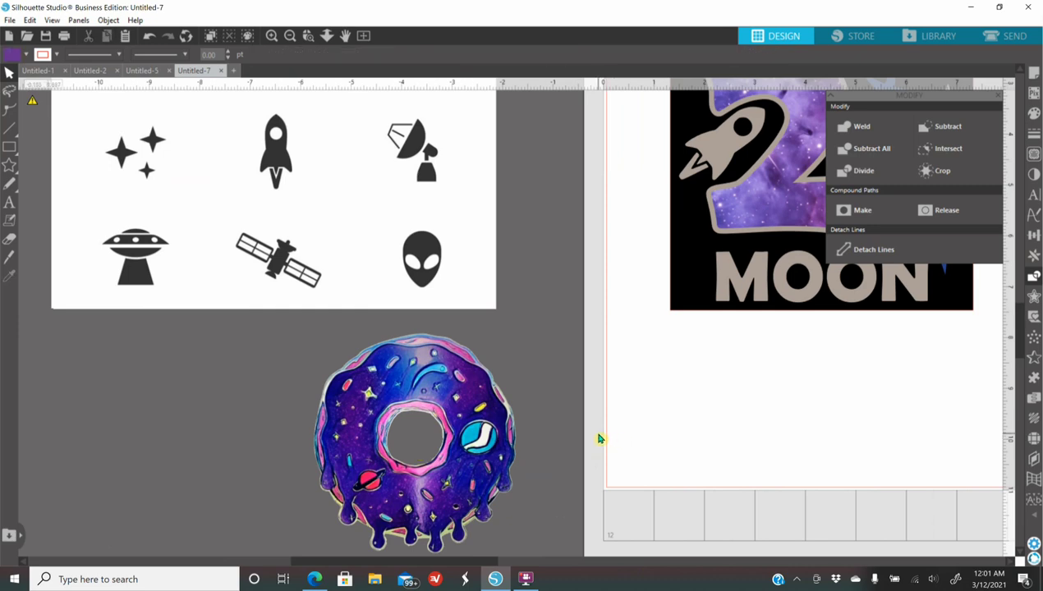
- Shrink the donut to about 1.08 by 1.16 in and place it over the first O of MOON
drag(477, 563, 592, 563)
drag(190, 460, 518, 458)
drag(567, 533, 530, 298)
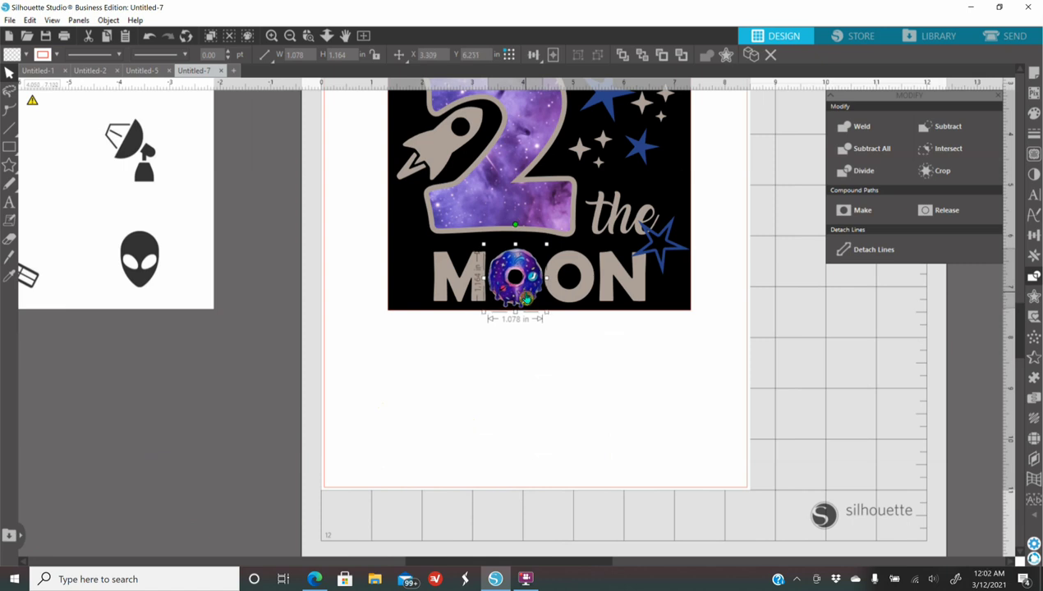
- Duplicate the small donut over the second O of MOON and fine-tune the first donut's position
right_click(528, 299)
click(555, 332)
drag(549, 294, 580, 290)
click(525, 298)
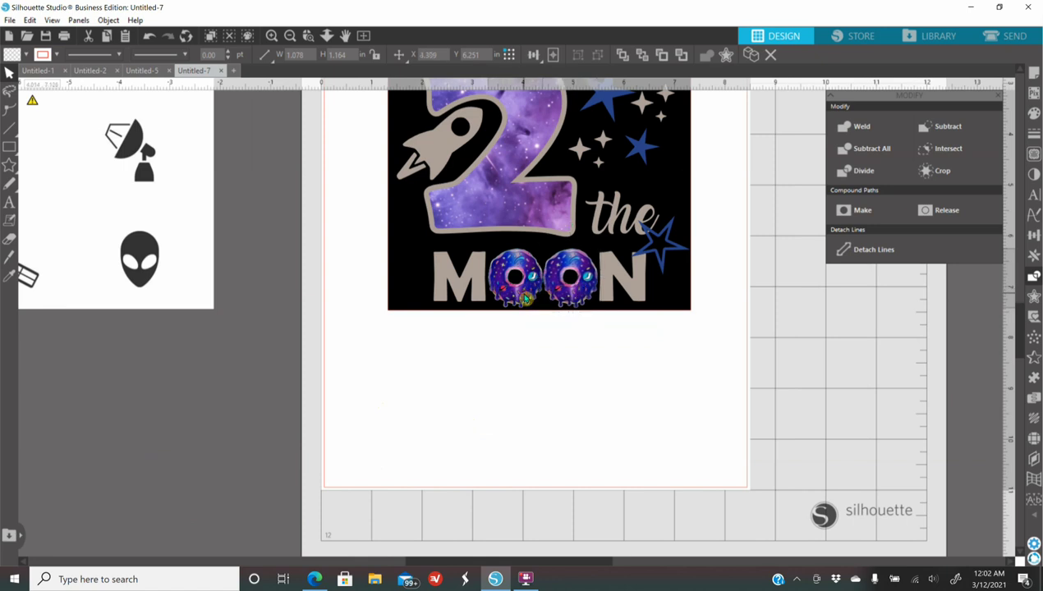
drag(526, 297, 525, 297)
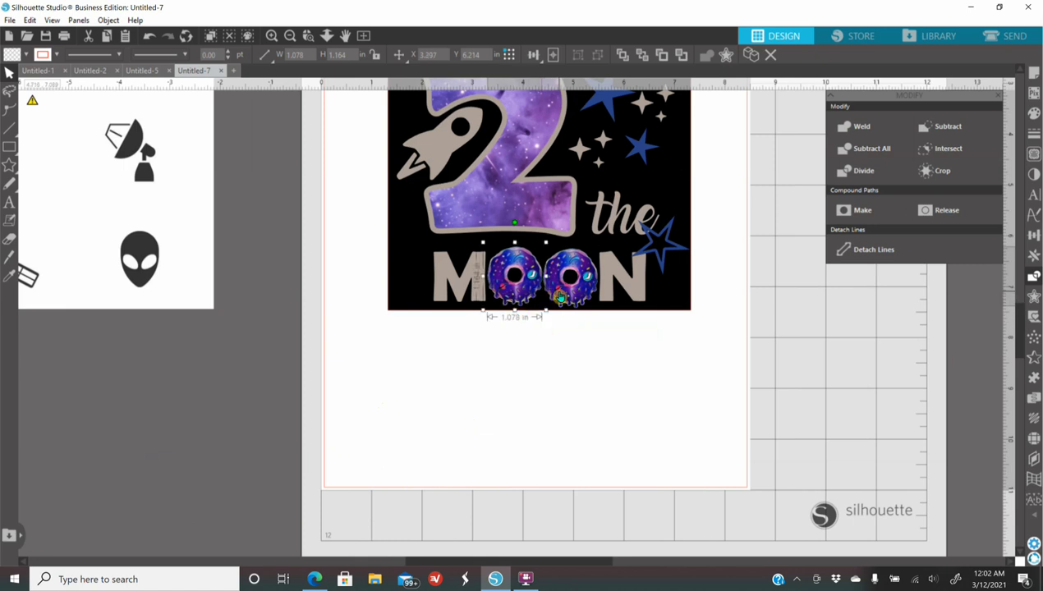
- Group the two donuts and move them to the blank area below the design
shift+click(561, 297)
right_click(561, 298)
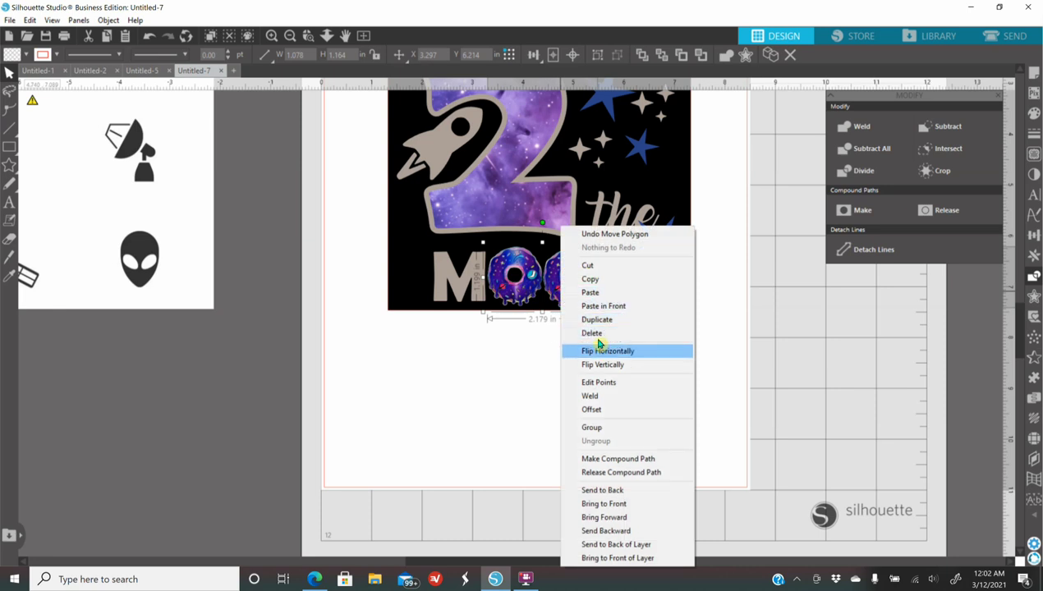
click(594, 427)
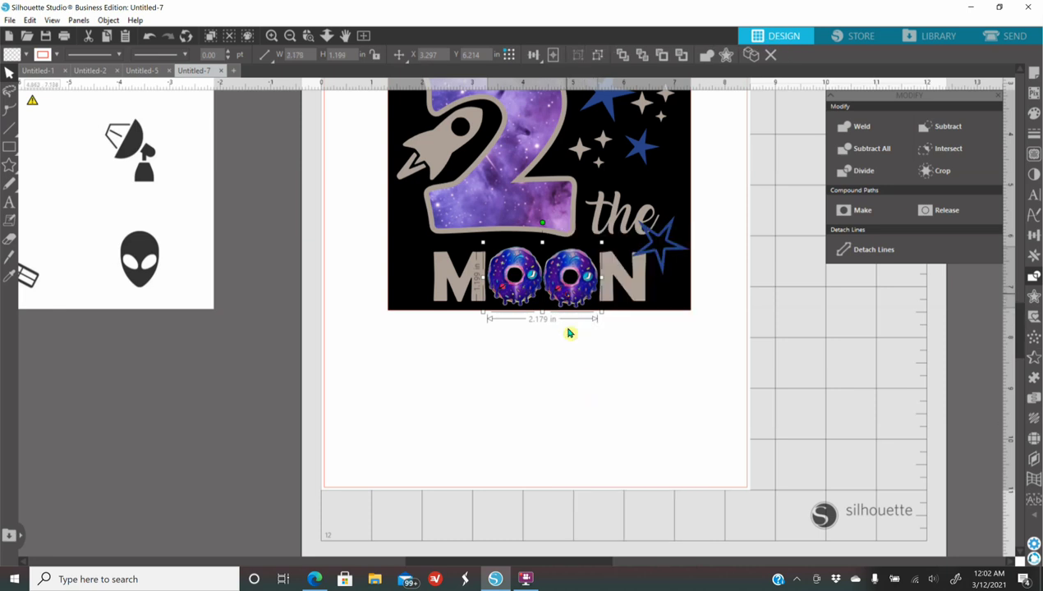
drag(569, 300, 569, 450)
- Ungroup the word MOON and delete its two O letters
click(606, 292)
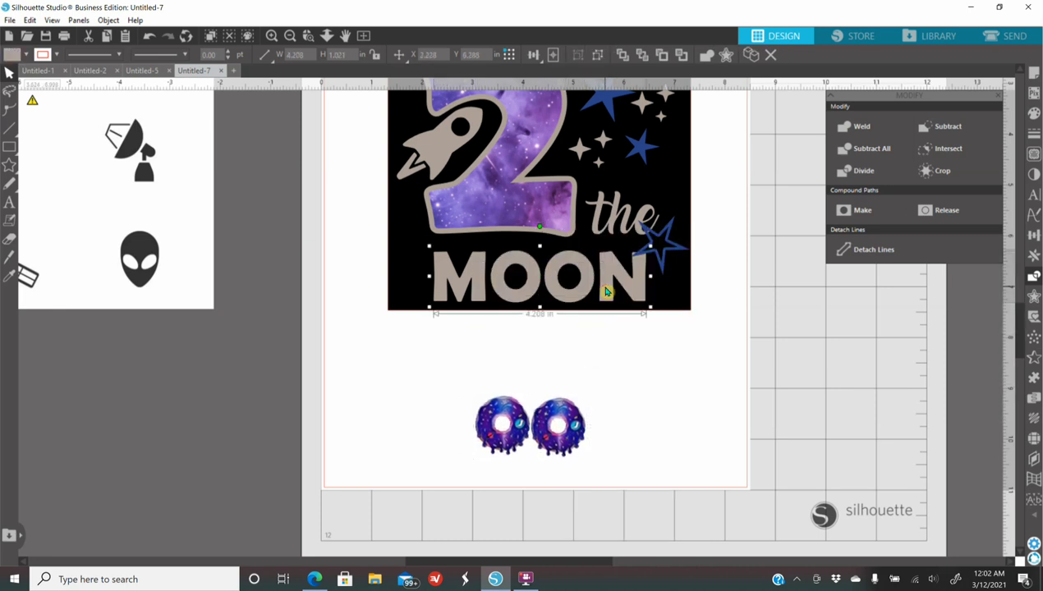
right_click(606, 292)
click(653, 429)
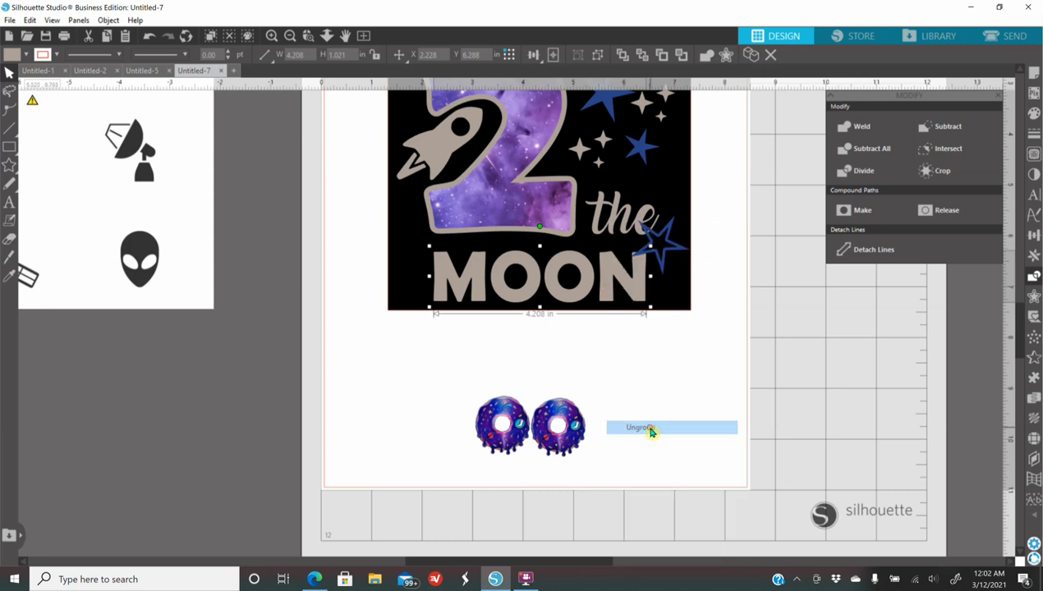
click(532, 297)
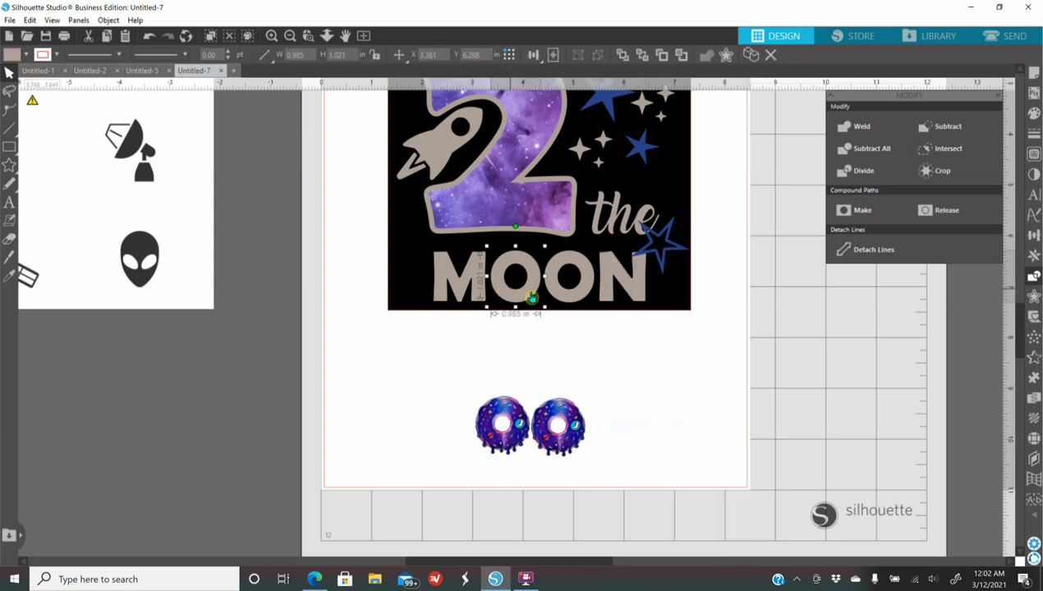
shift+click(581, 292)
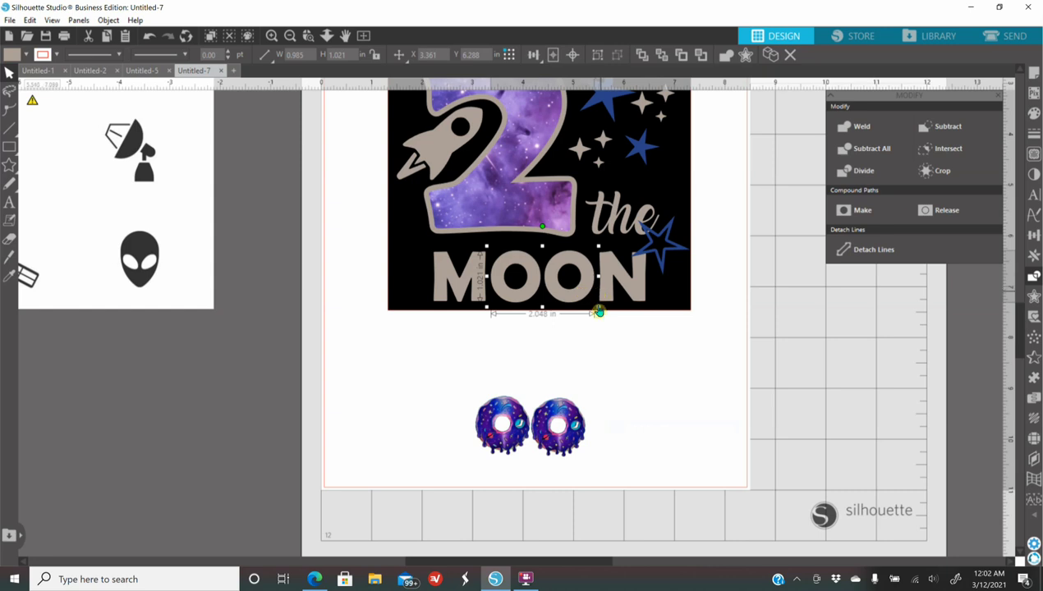
key(Delete)
- Move the donut pair back into the gap between the M and the N
drag(553, 428, 569, 298)
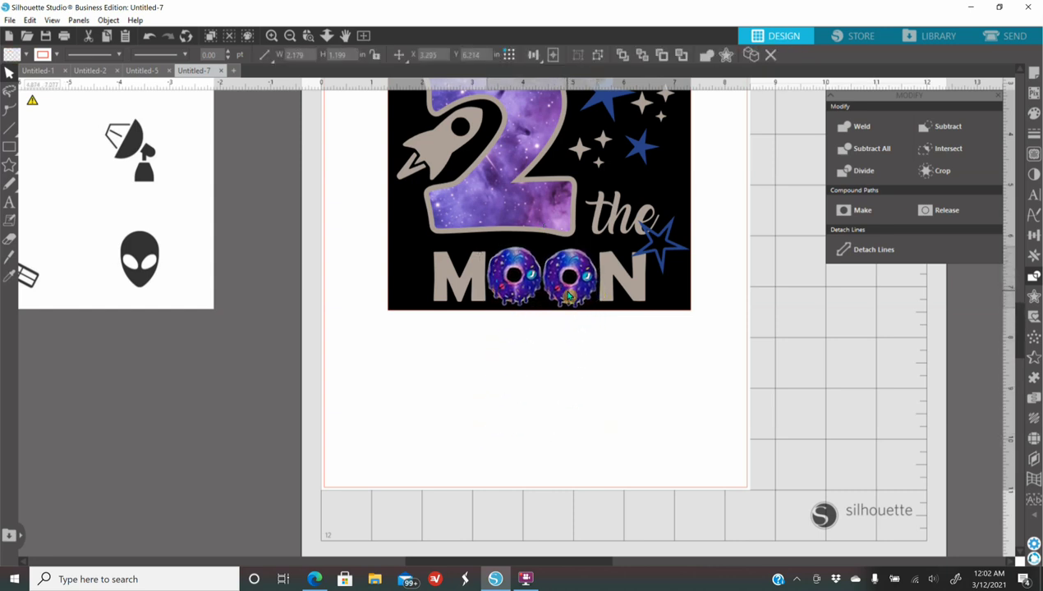
click(290, 75)
click(290, 37)
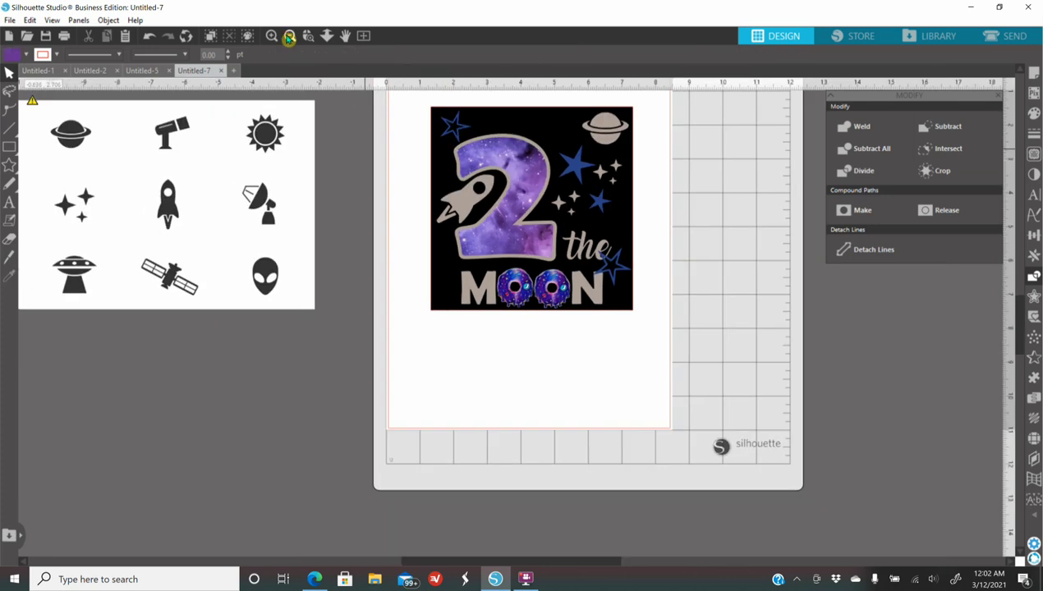
scroll(469, 460, up, 3)
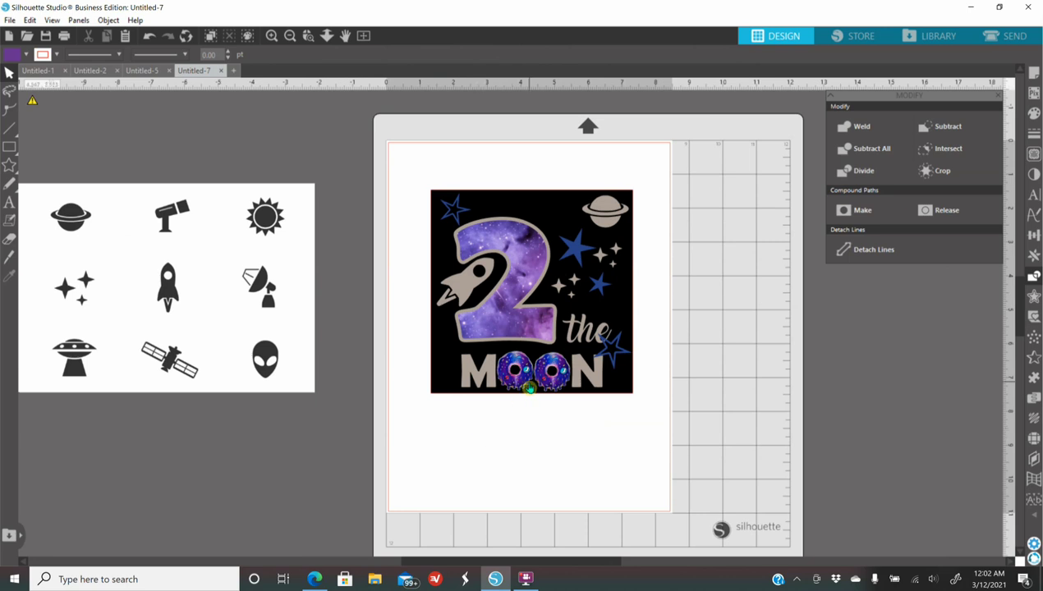
- Duplicate the donut pair, move the copy off the design and ungroup it
click(522, 390)
right_click(519, 386)
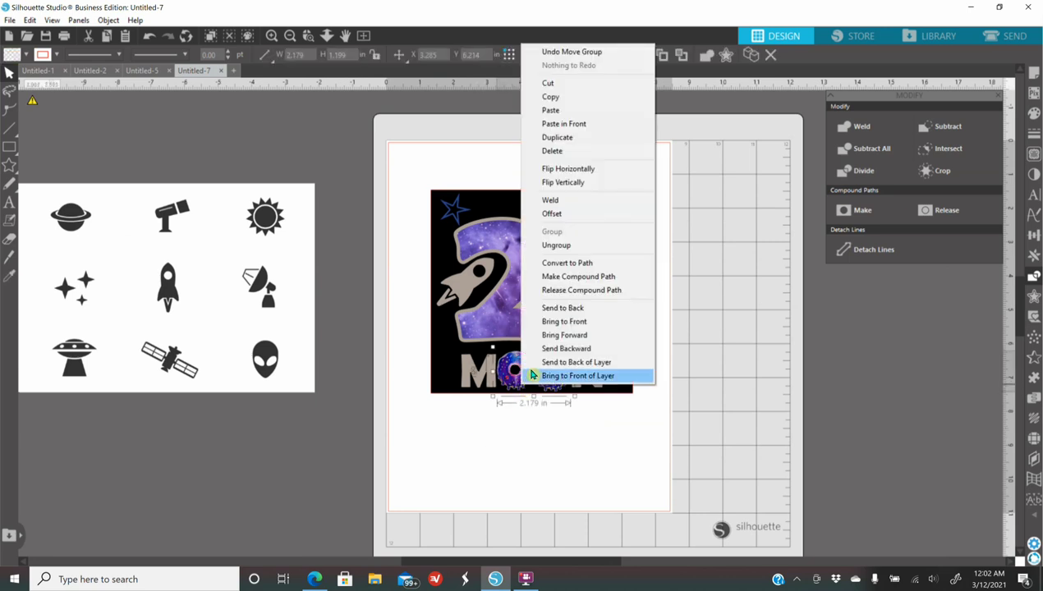
click(557, 137)
drag(538, 386, 565, 532)
right_click(322, 478)
click(365, 330)
- Make two enlarged donuts of about 2.51 by 2.70 in beside the page and delete the leftover small copy
drag(514, 502, 704, 411)
right_click(704, 411)
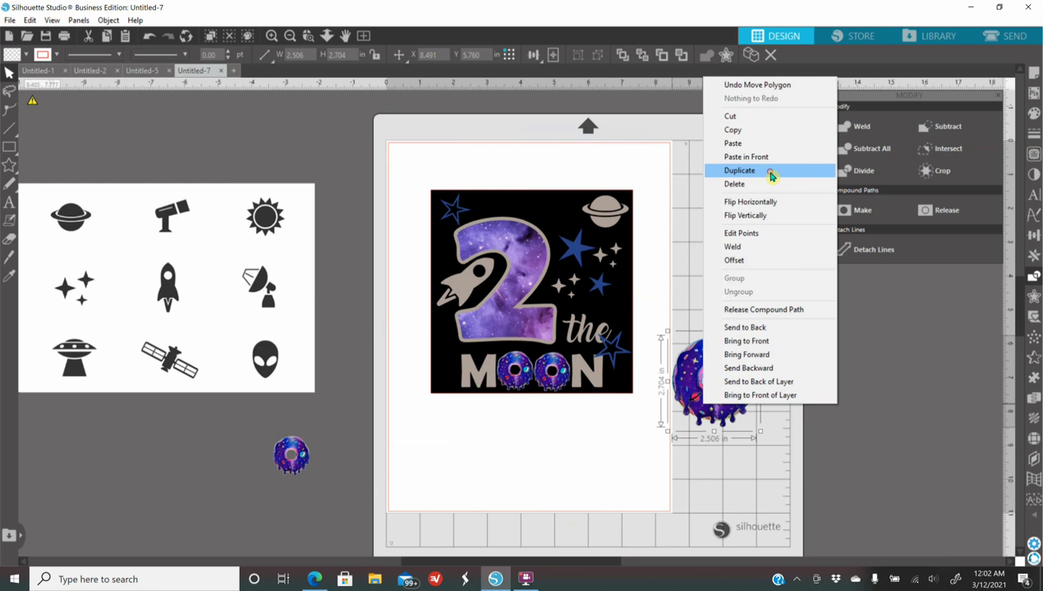
click(773, 171)
drag(816, 395, 826, 411)
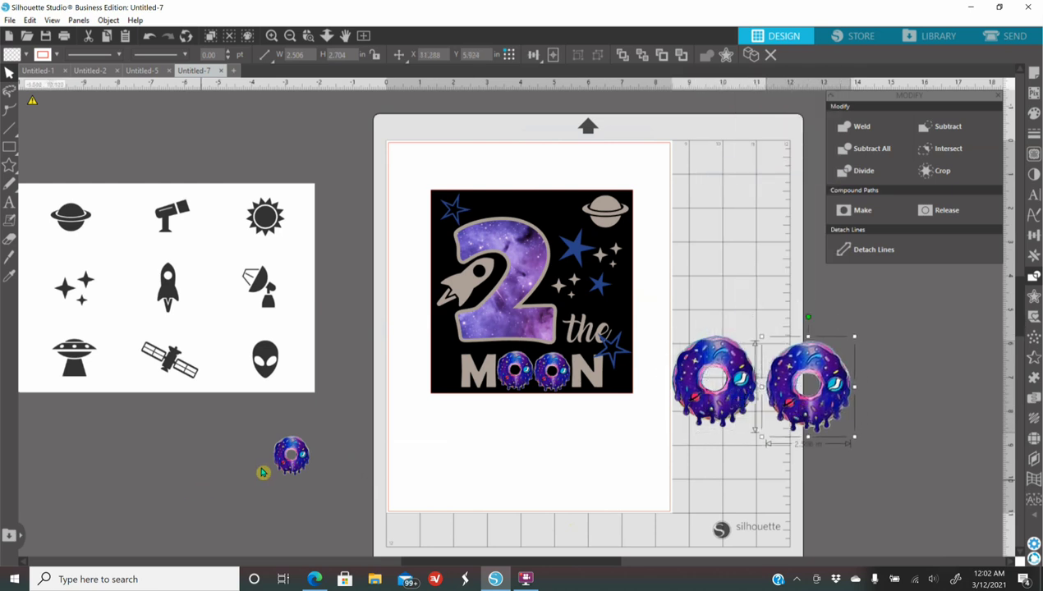
click(286, 462)
key(Delete)
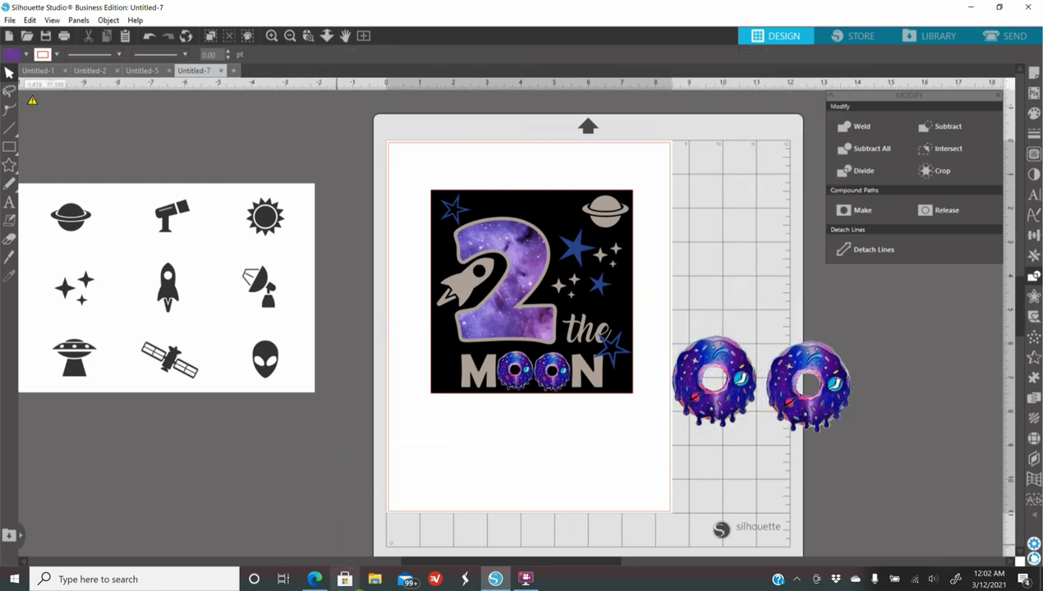
- Switch to the browser's astronaut cartoon image results and copy a large picture of the floating astronaut with a purple helmet
click(315, 580)
click(243, 12)
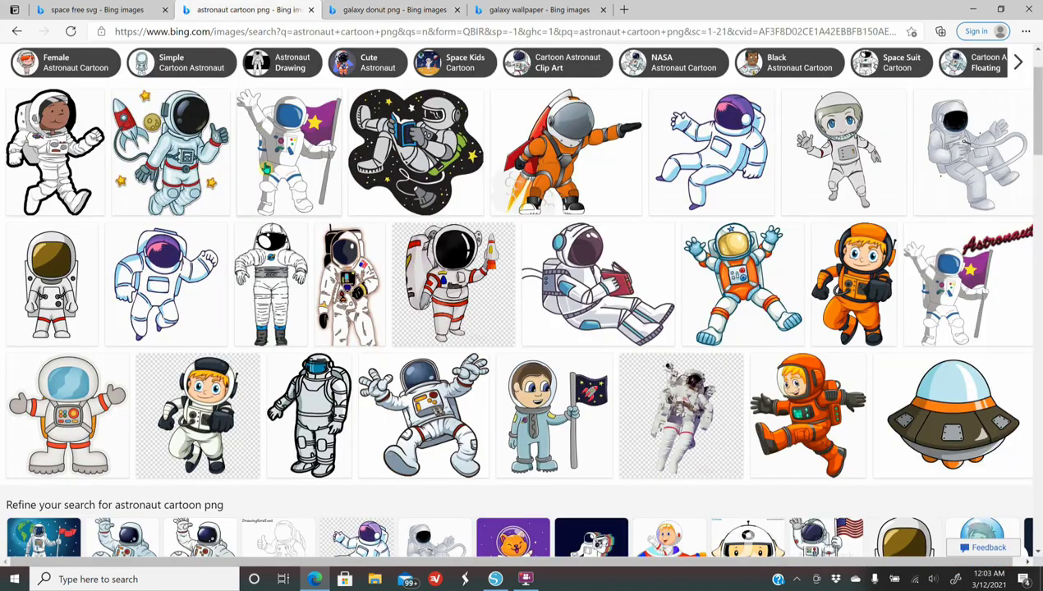
click(700, 128)
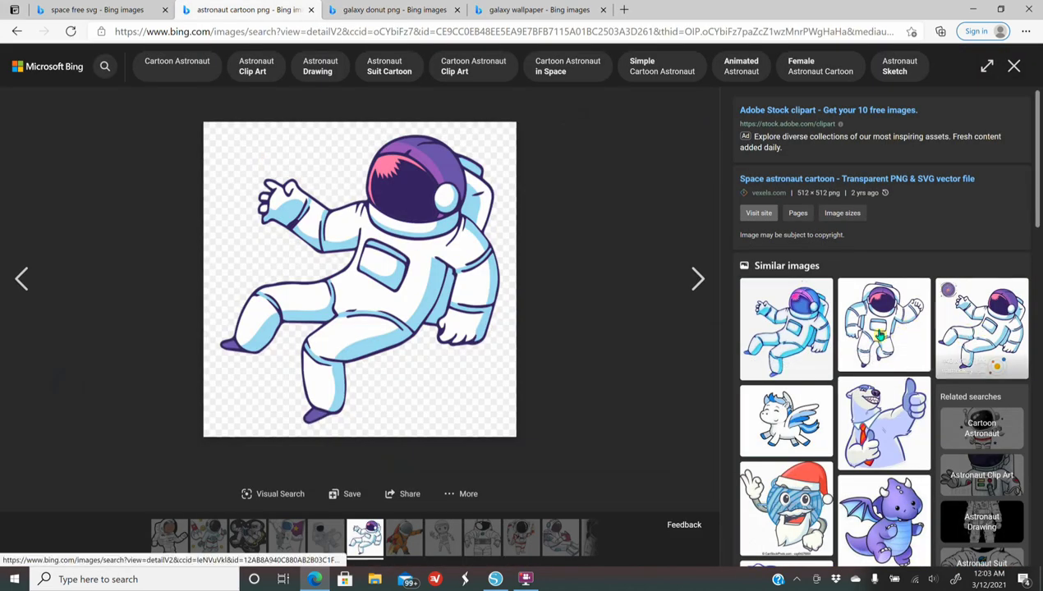
click(789, 360)
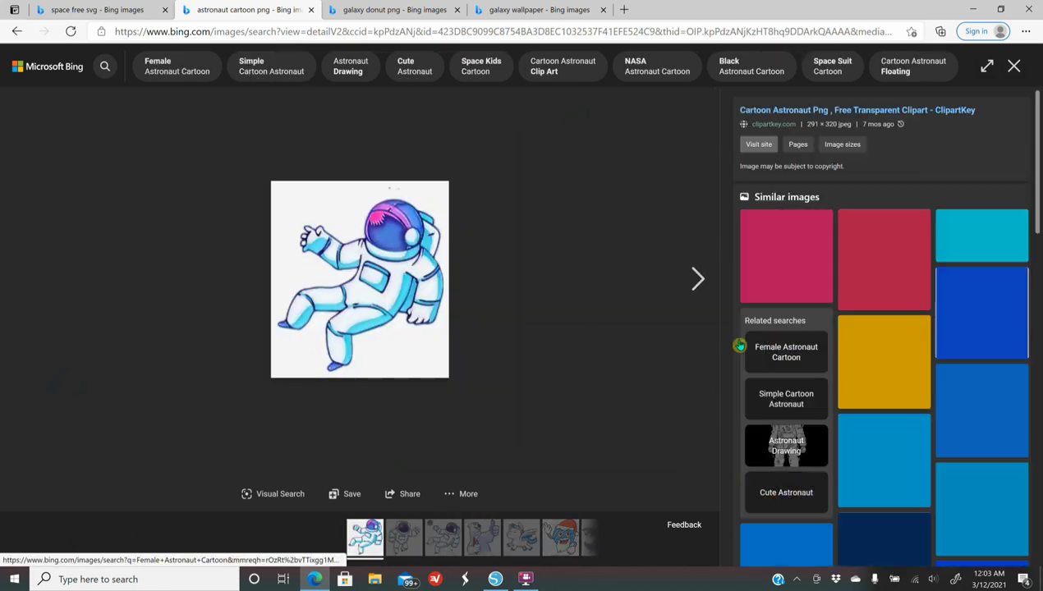
click(777, 265)
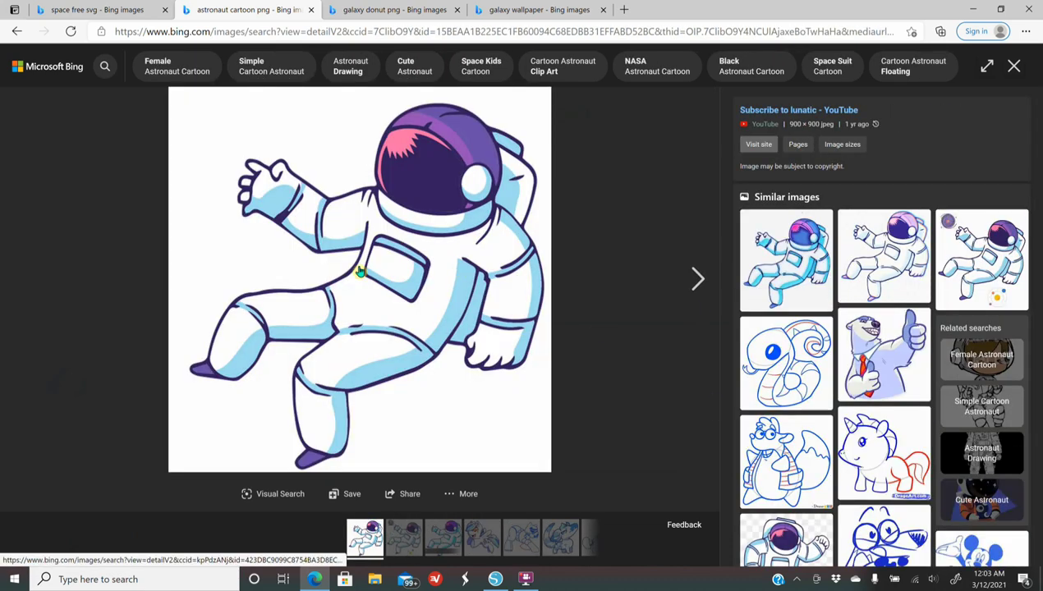
right_click(341, 258)
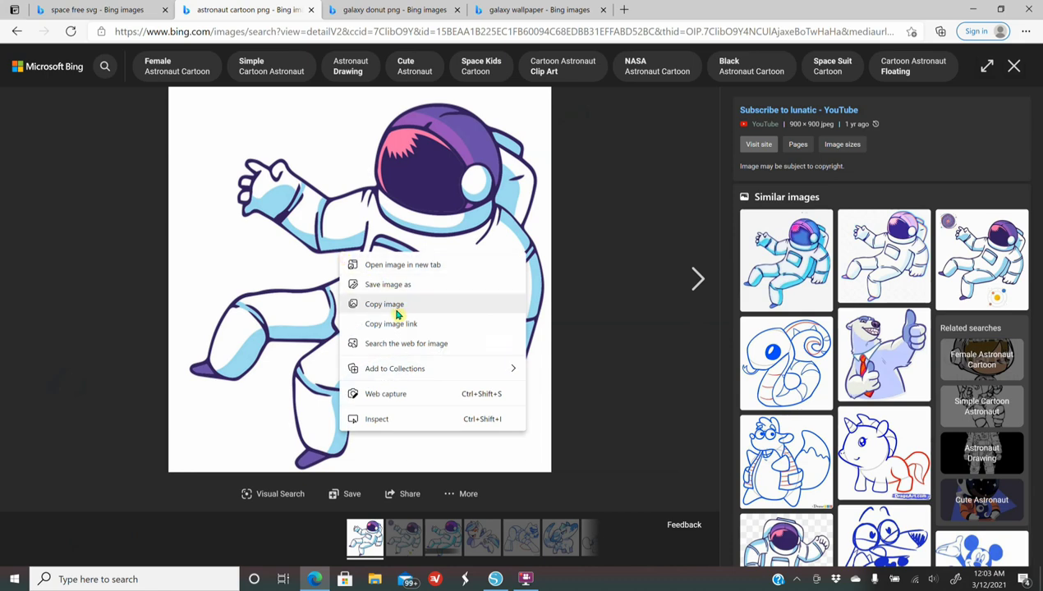
click(396, 304)
- Switch back to Silhouette Studio, paste the astronaut picture and move it beside the page, shifting the space icon sheet out of its way
click(491, 580)
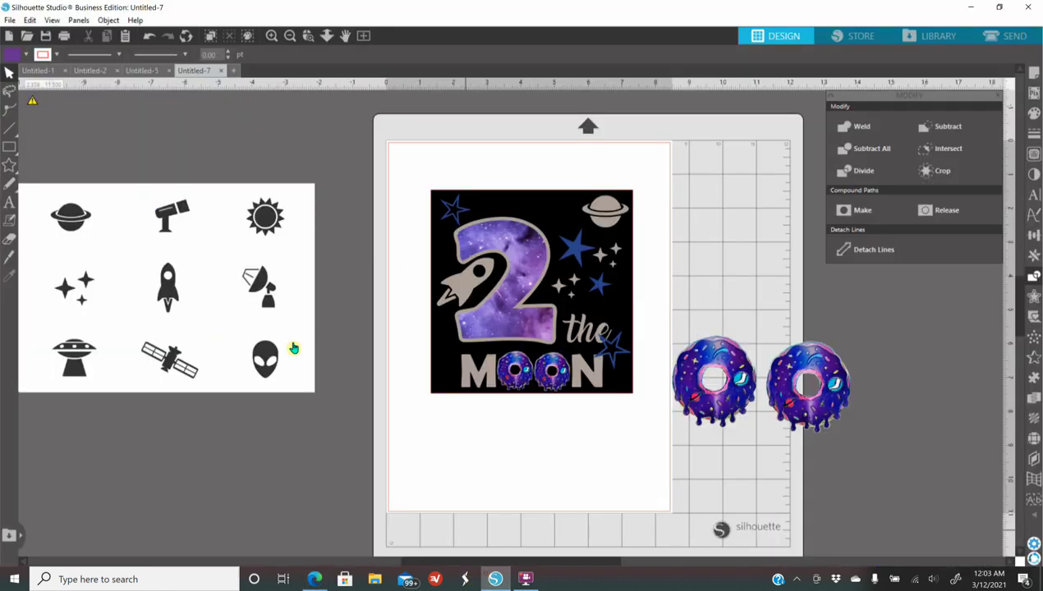
right_click(251, 421)
click(272, 310)
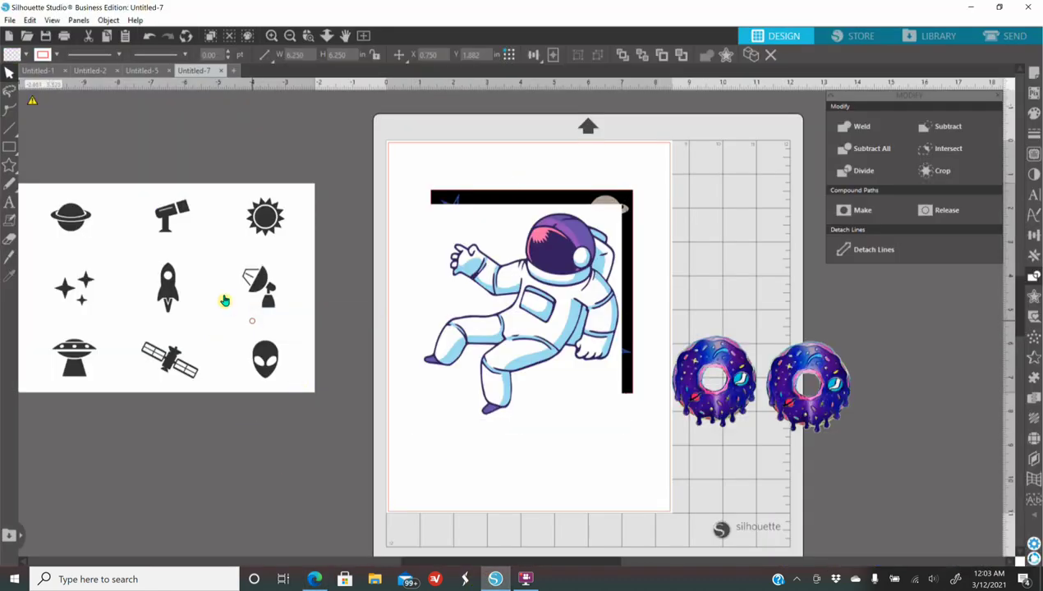
drag(225, 301, 2, 136)
drag(414, 315, 136, 278)
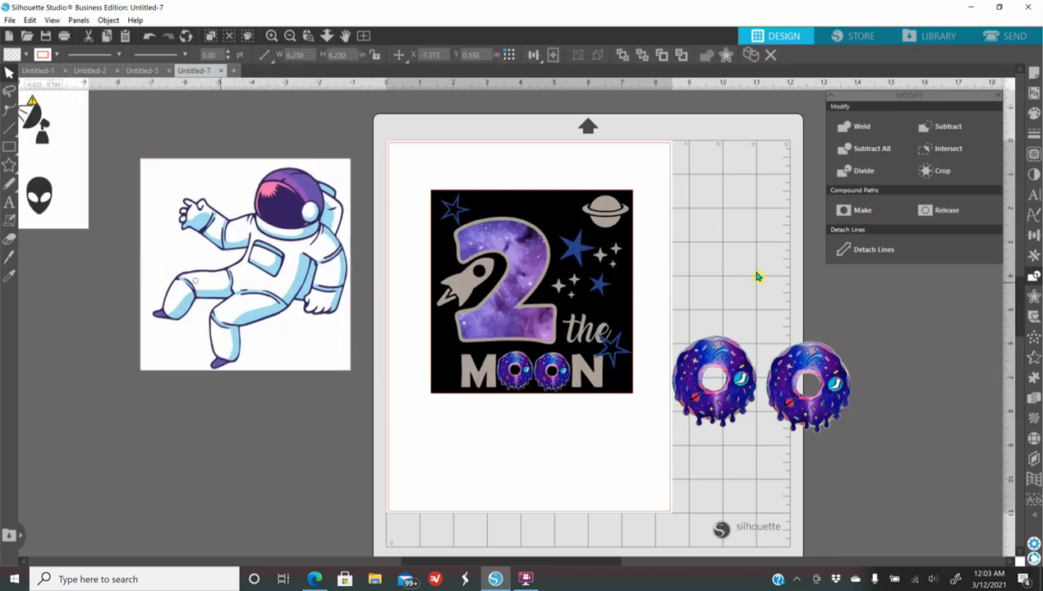
- Trace and detach the astronaut with a 94% threshold, and remove the leftover white background picture
click(756, 288)
click(1034, 153)
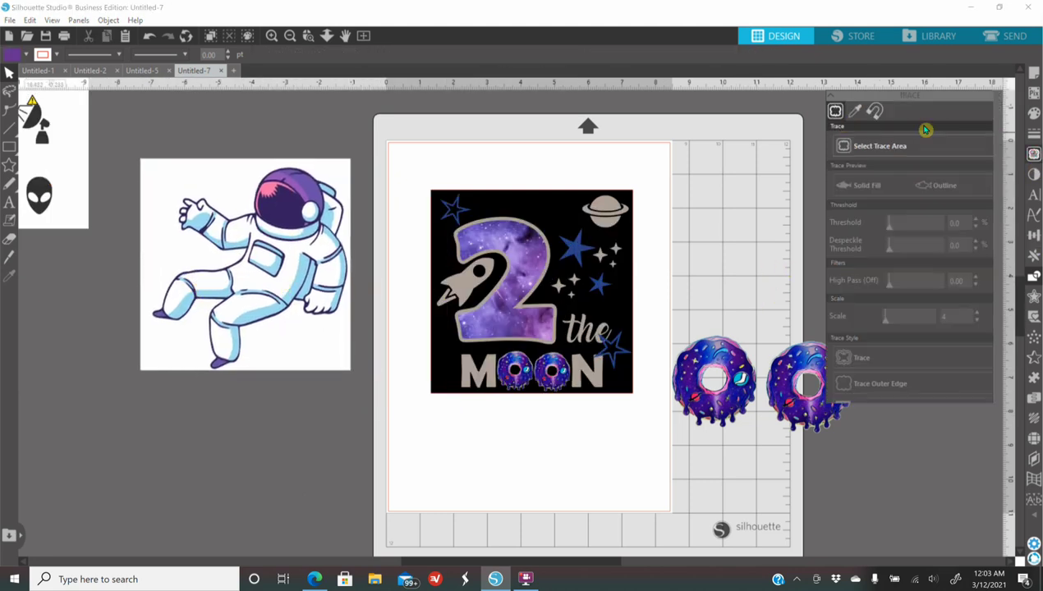
click(895, 145)
mouse_move(157, 140)
mouse_down()
mouse_move(377, 154)
mouse_move(368, 379)
mouse_up()
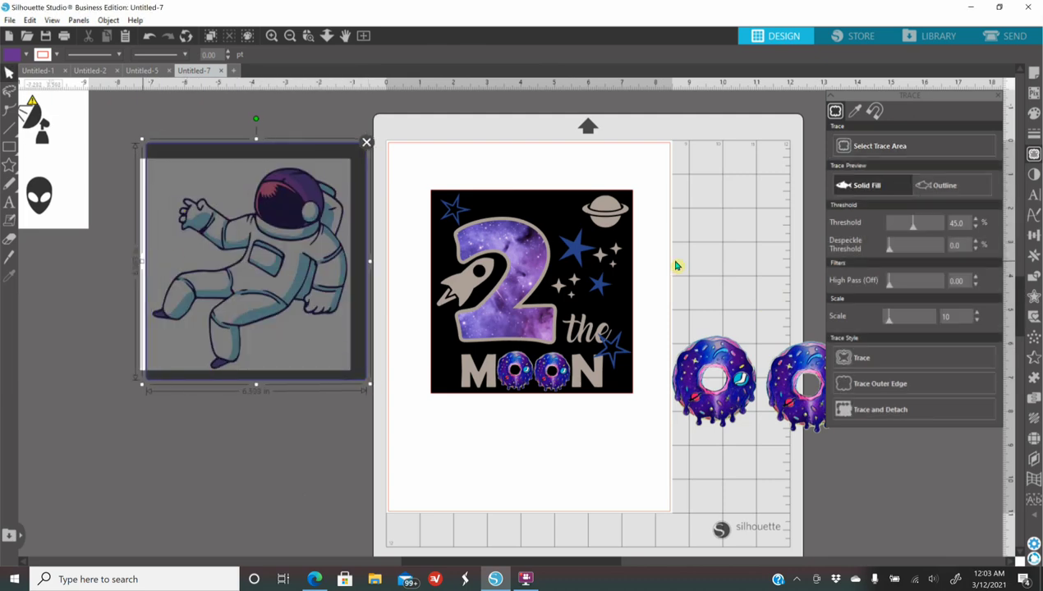
drag(914, 222, 941, 229)
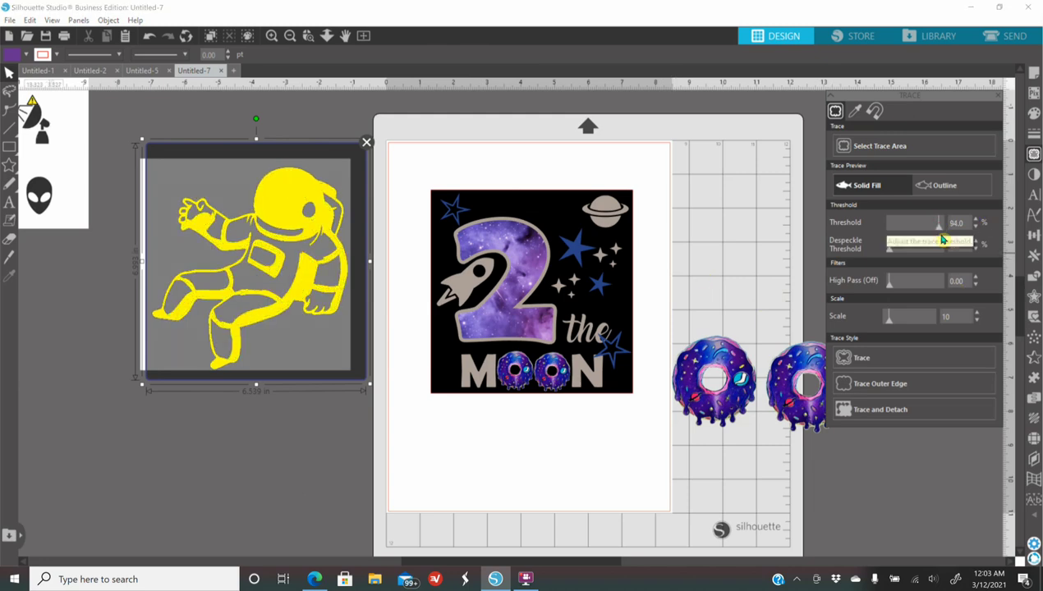
click(903, 411)
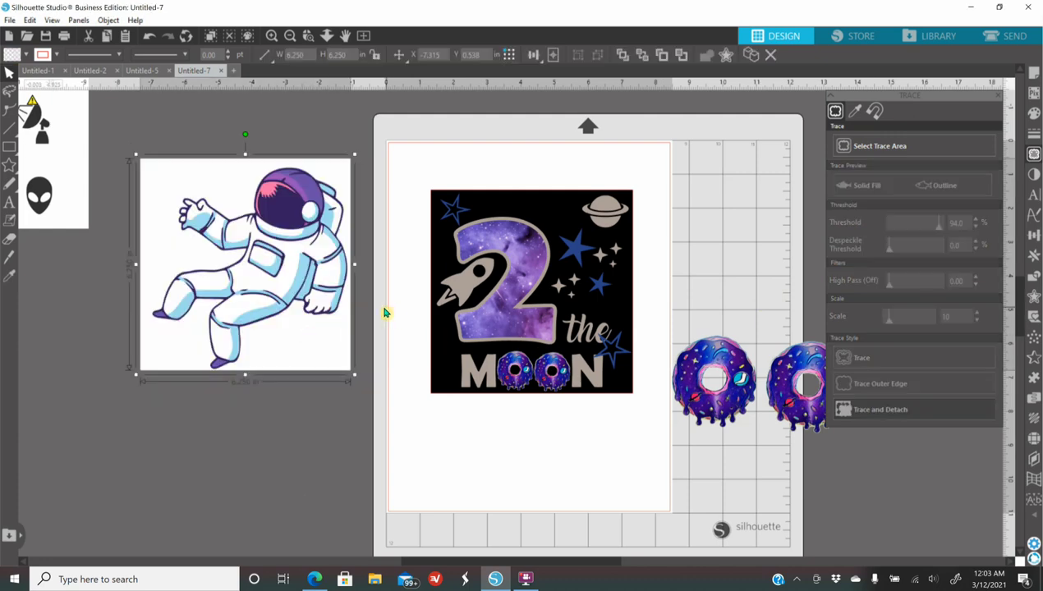
click(343, 326)
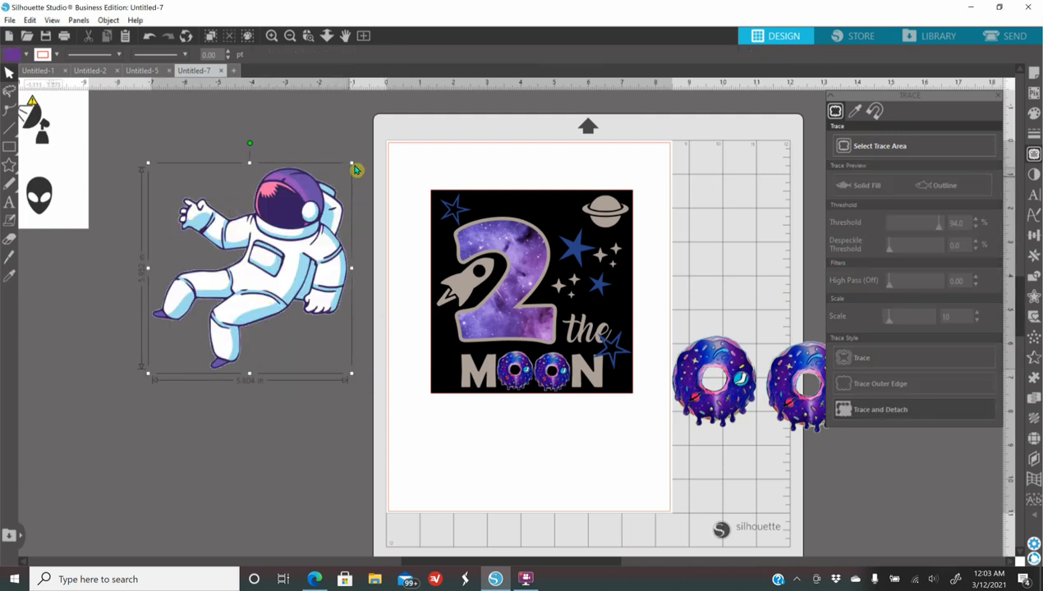
- Shrink the astronaut cutout to less than half its size
drag(354, 166, 313, 276)
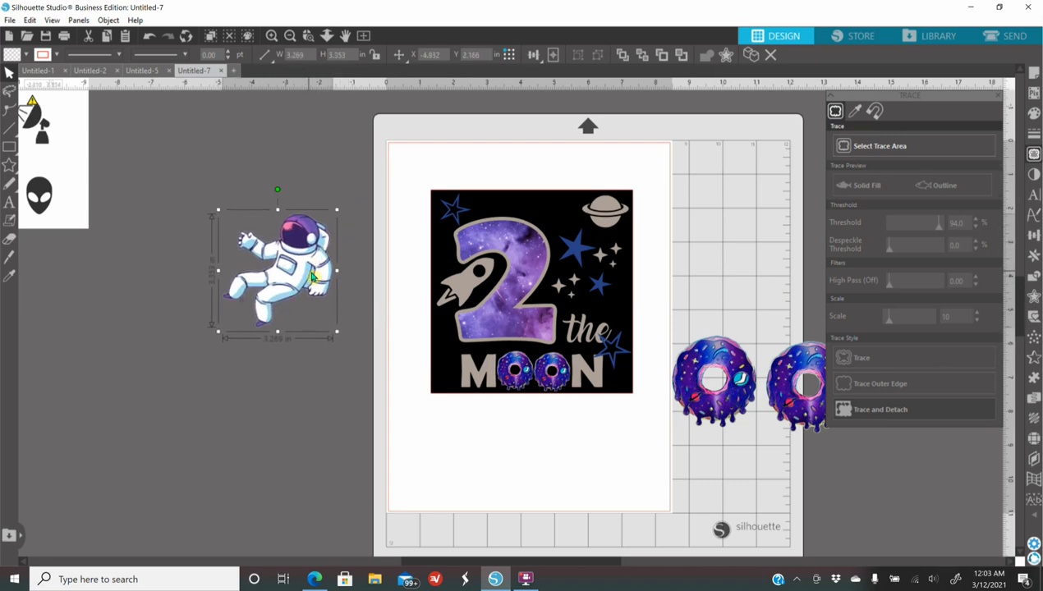
click(339, 335)
click(293, 310)
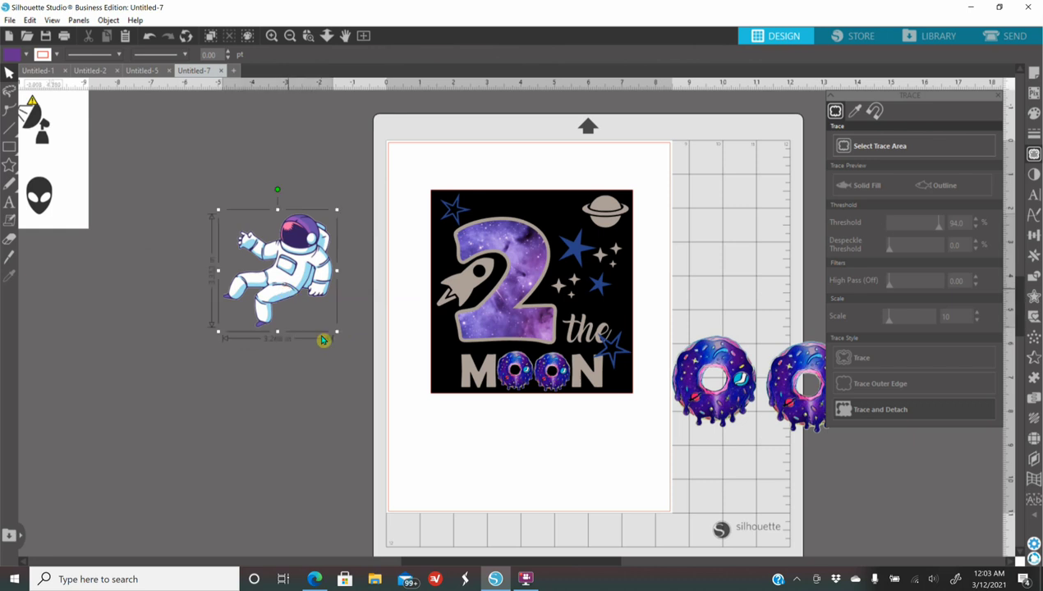
drag(337, 334, 321, 306)
click(291, 350)
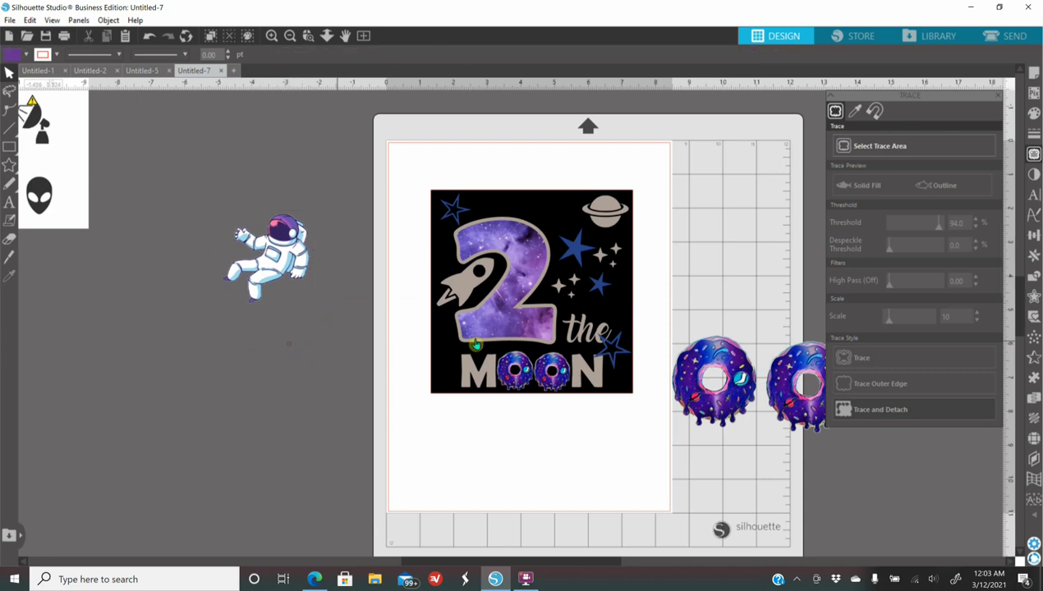
- Move the two large donuts next to the astronaut and the black background square off the page below them
drag(696, 258, 164, 332)
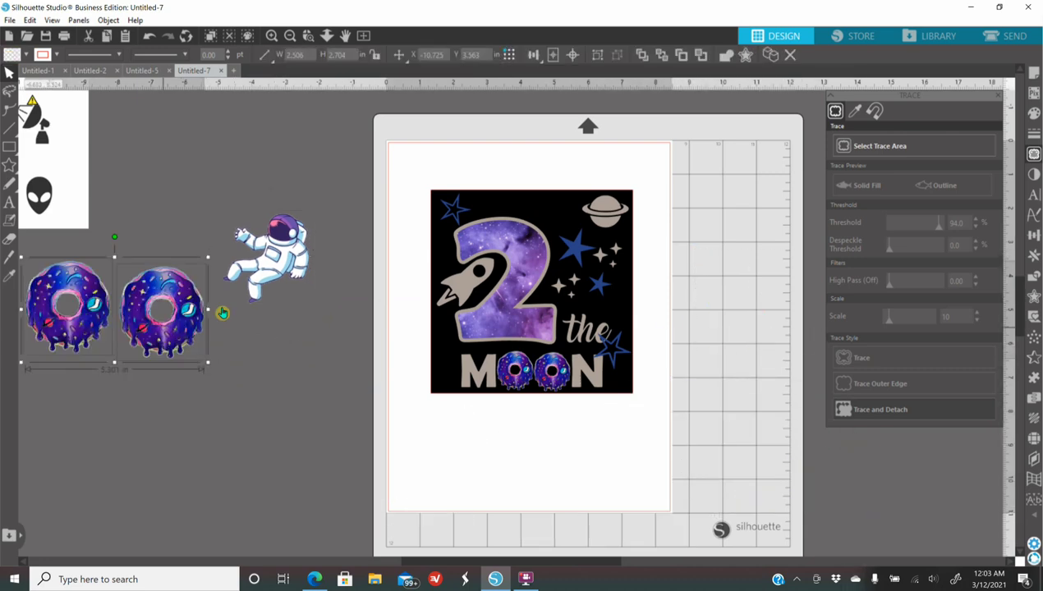
click(554, 208)
drag(554, 209, 148, 374)
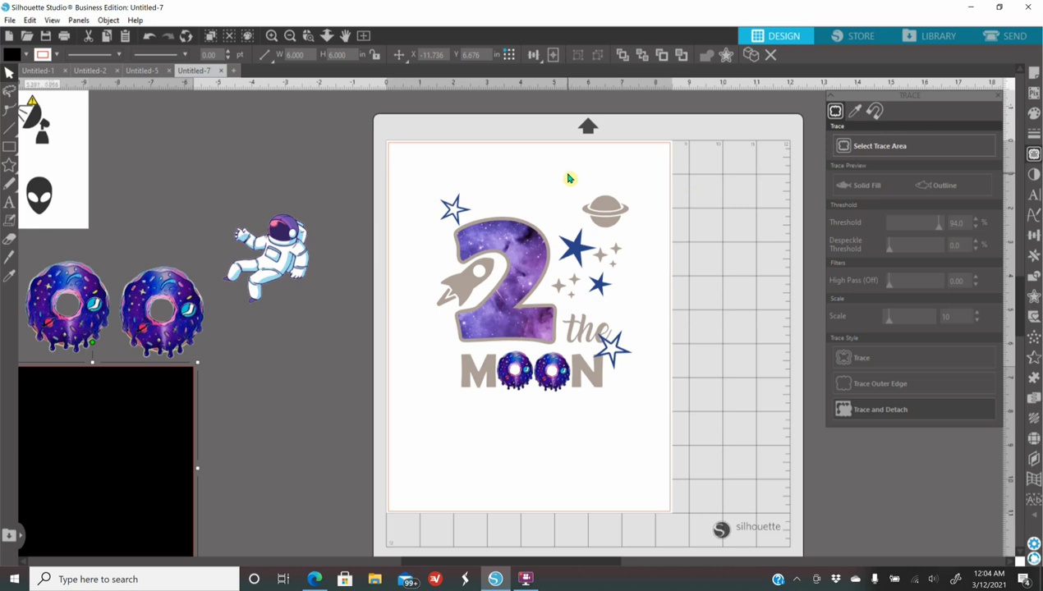
- Move the galaxy-filled 2 and the small donut pair off the page, stacking them below the astronaut
drag(512, 247, 265, 335)
click(616, 429)
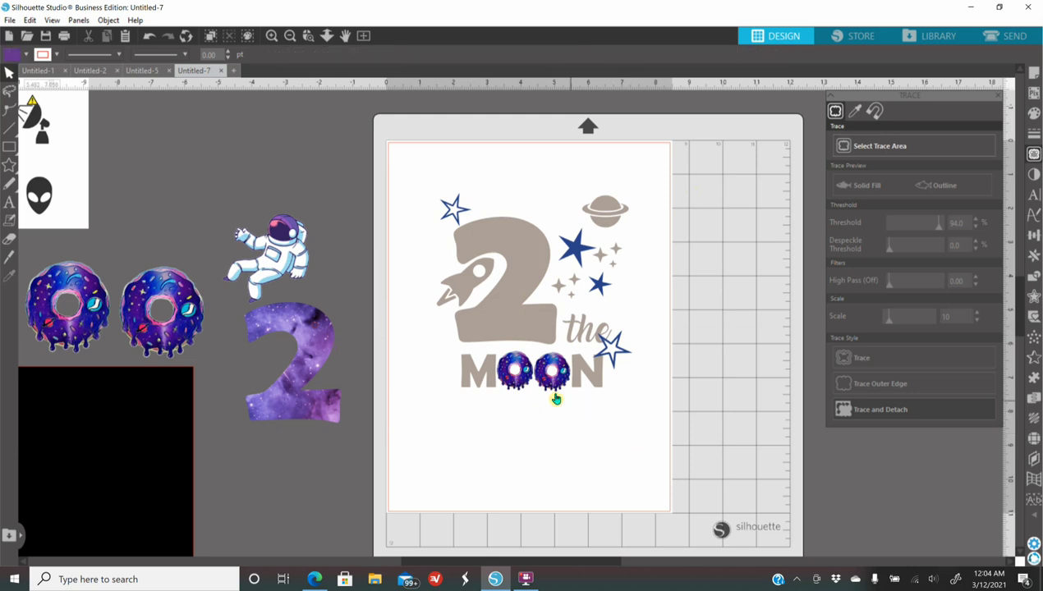
click(522, 392)
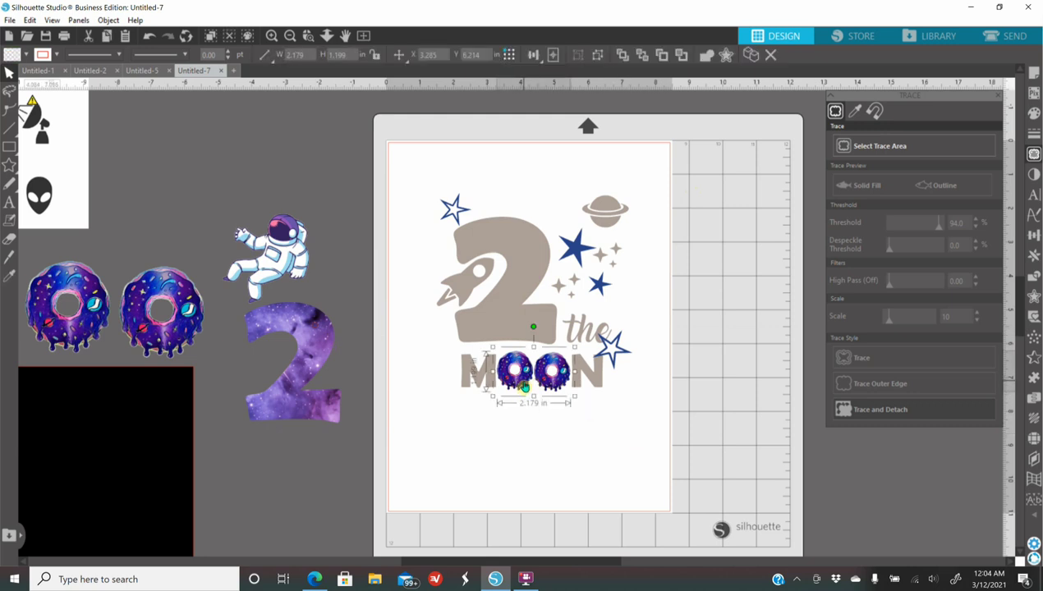
drag(530, 383, 263, 470)
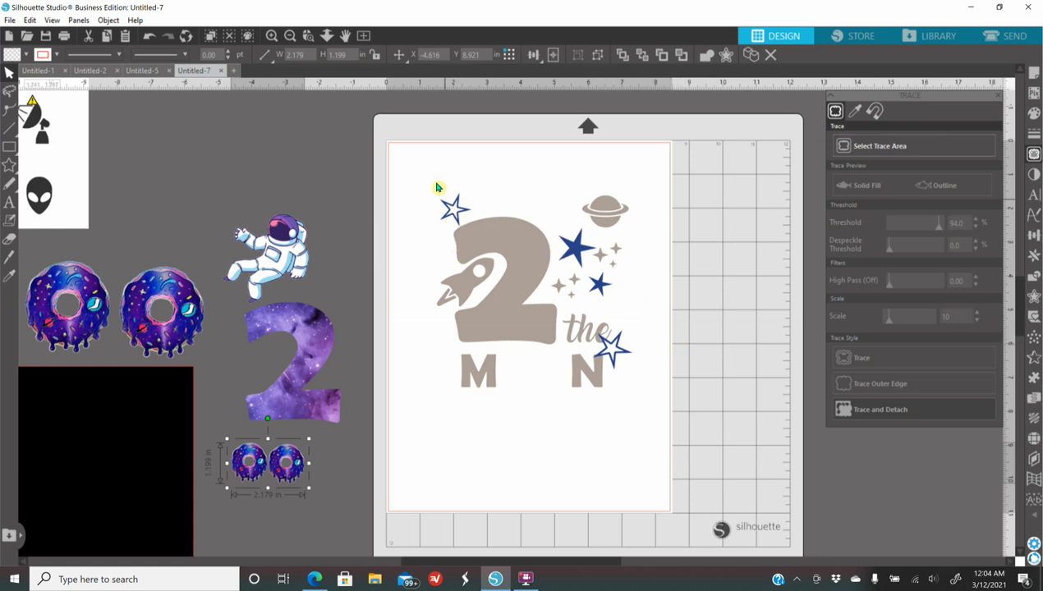
- Select all the taupe and blue pieces remaining on the page and flip them horizontally
drag(395, 155, 574, 294)
drag(626, 339, 703, 431)
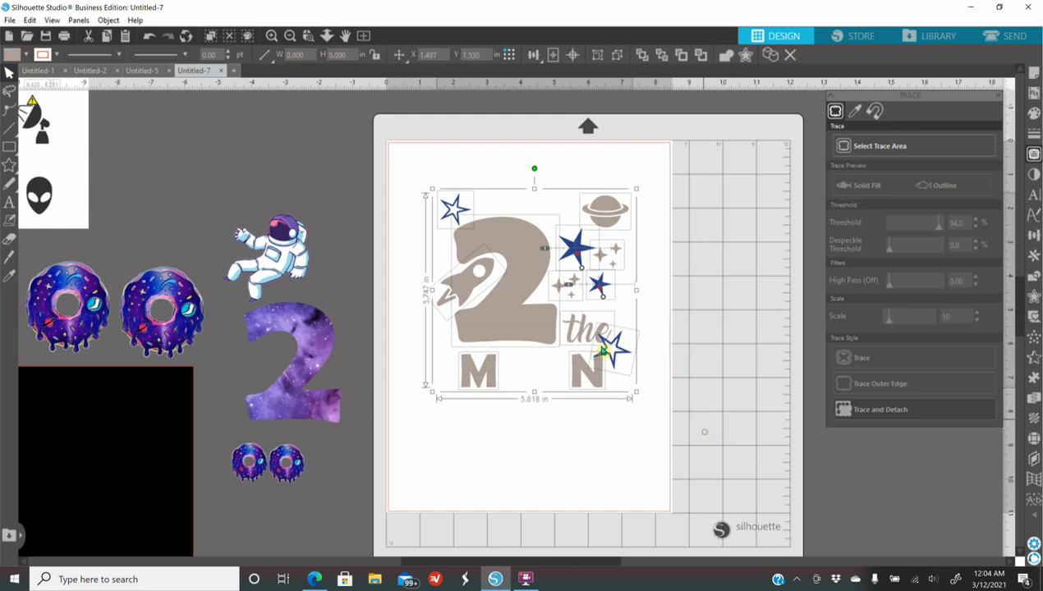
right_click(498, 322)
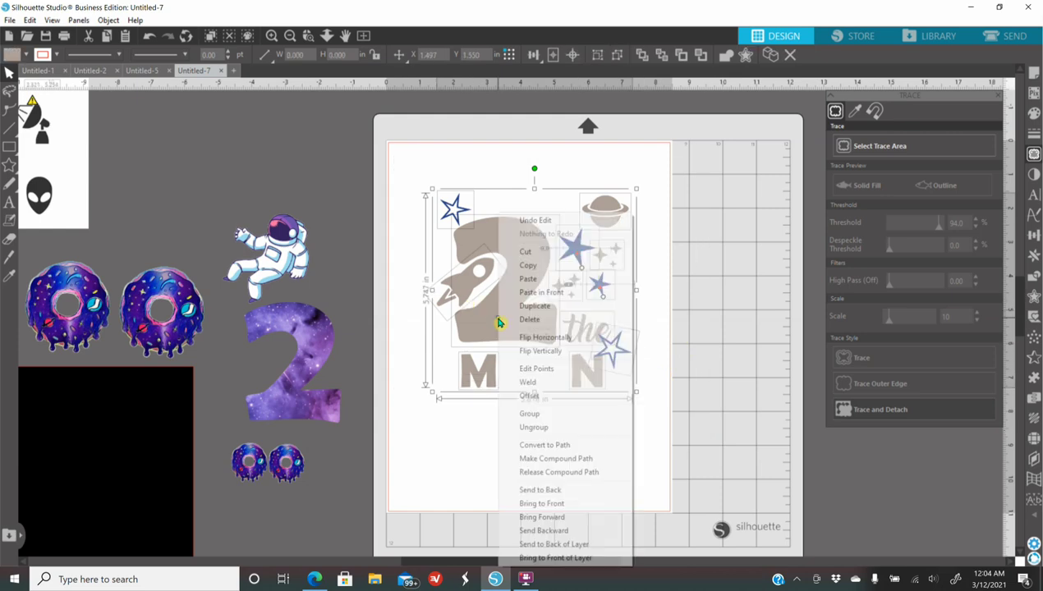
click(545, 336)
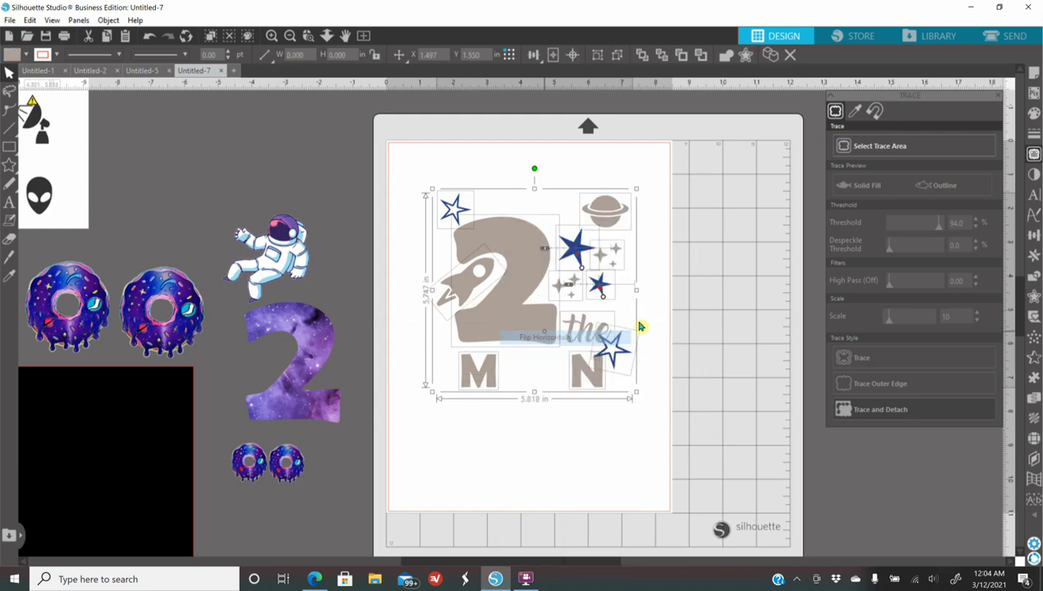
- Group the four blue stars and move them off the page beside the astronaut
click(734, 386)
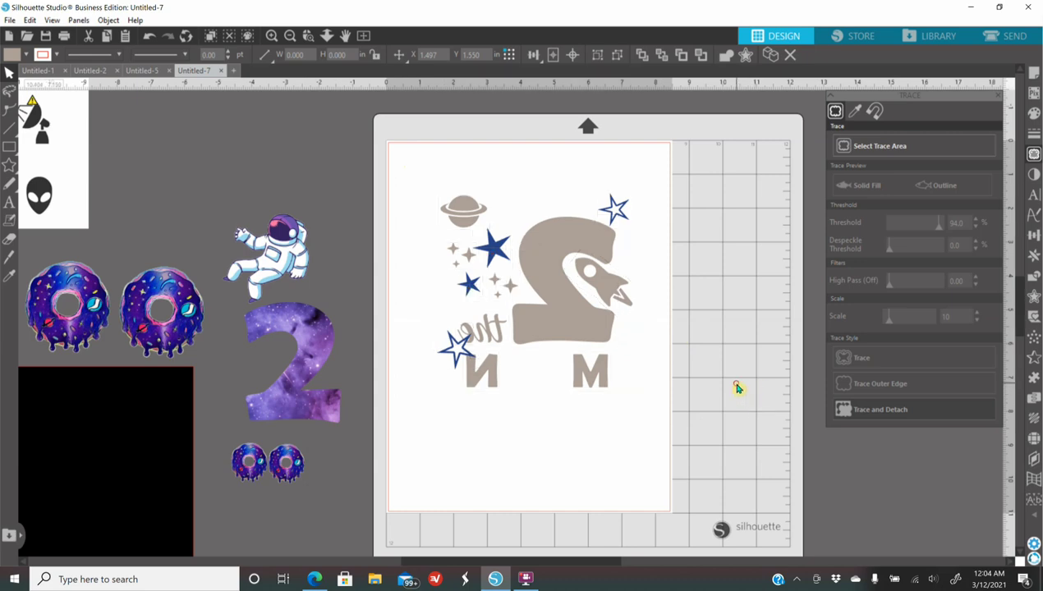
click(452, 353)
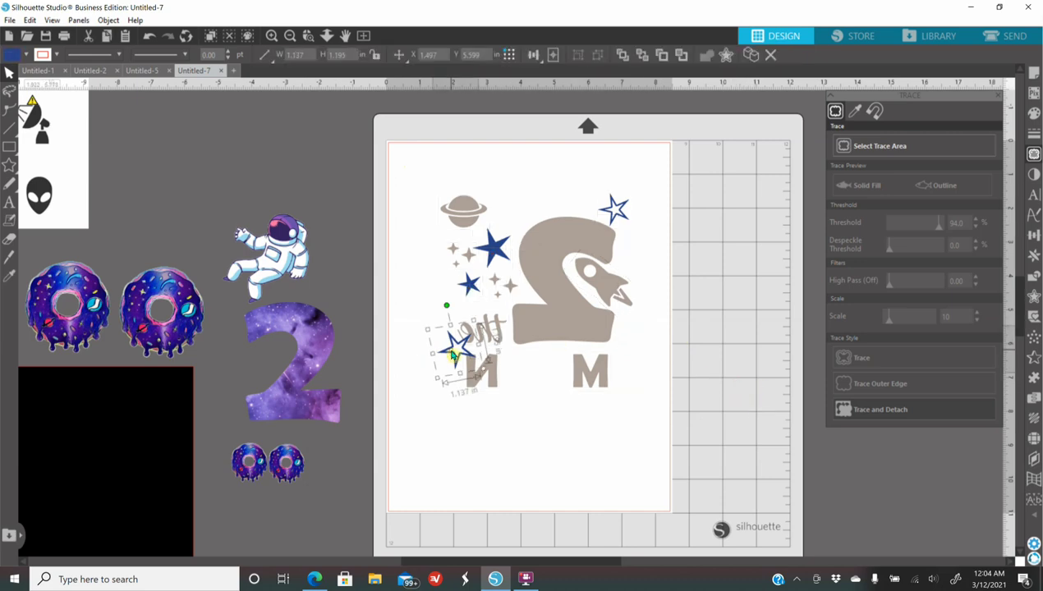
shift+click(474, 288)
shift+click(493, 251)
shift+click(620, 219)
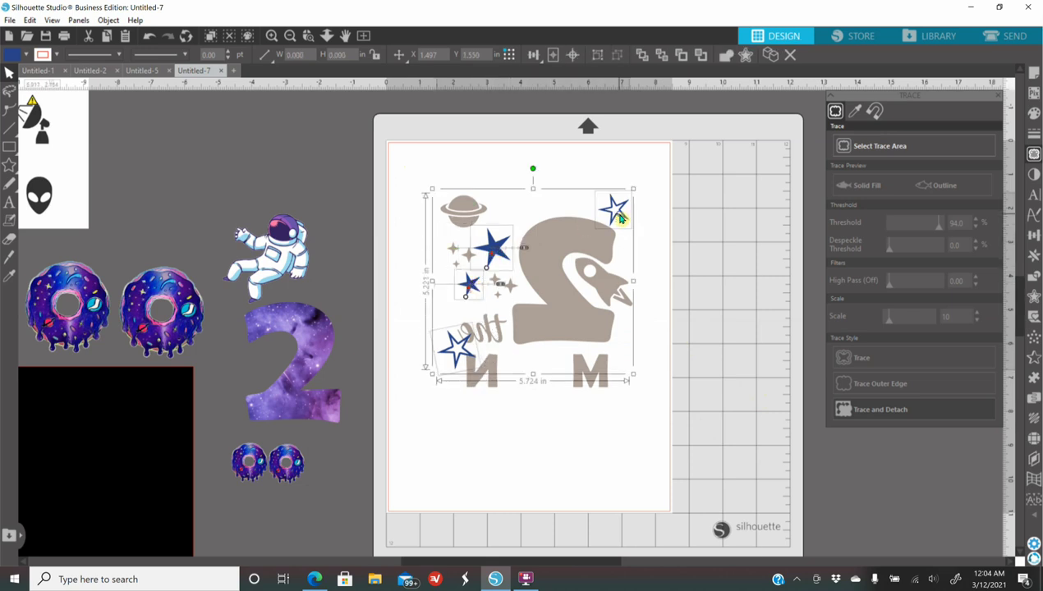
right_click(620, 218)
click(688, 411)
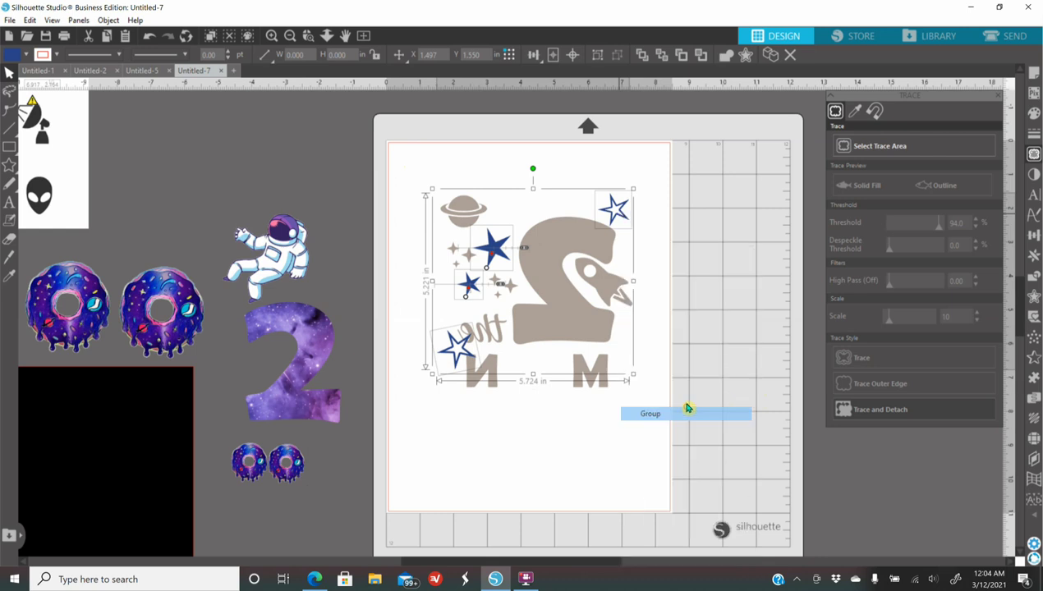
drag(623, 222, 231, 166)
- Move the mirrored taupe 2 off the page and shift the remaining taupe pieces into the page's upper-left corner
drag(573, 319, 330, 241)
drag(421, 161, 836, 489)
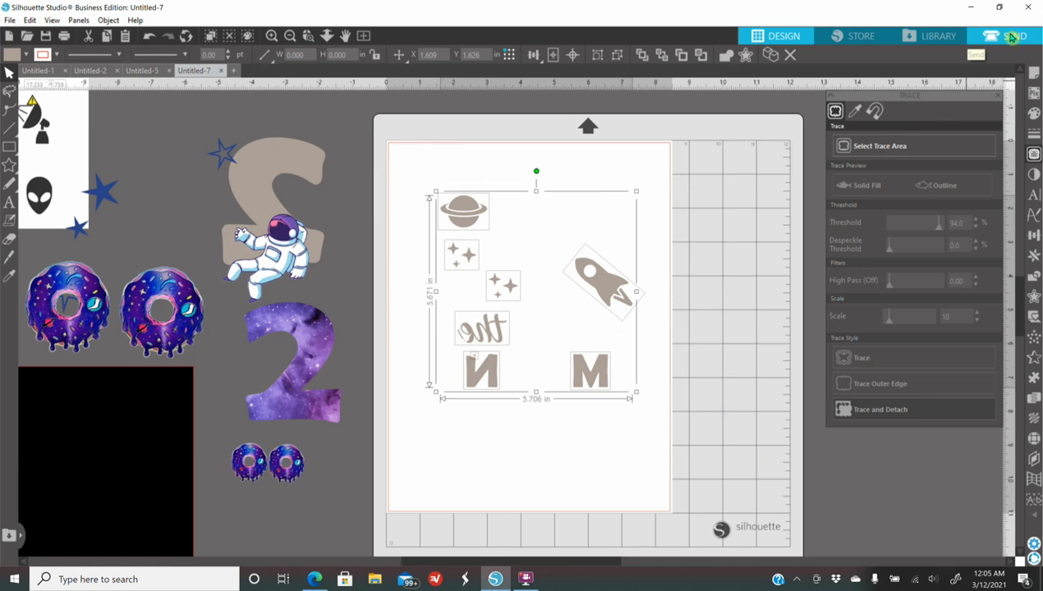
mouse_move(454, 206)
mouse_down()
mouse_move(413, 156)
mouse_move(416, 172)
mouse_up()
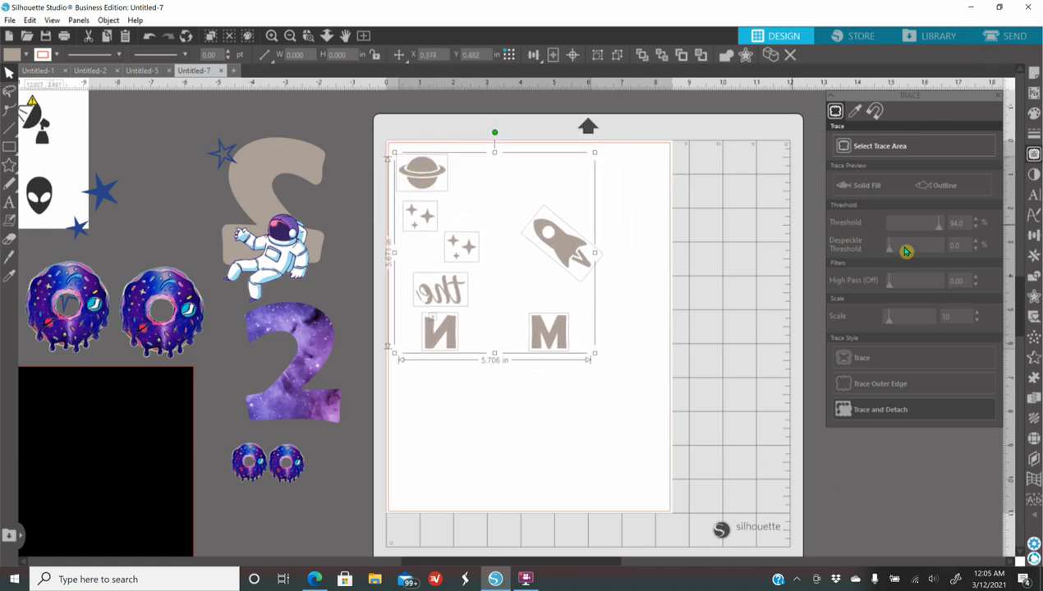
click(627, 451)
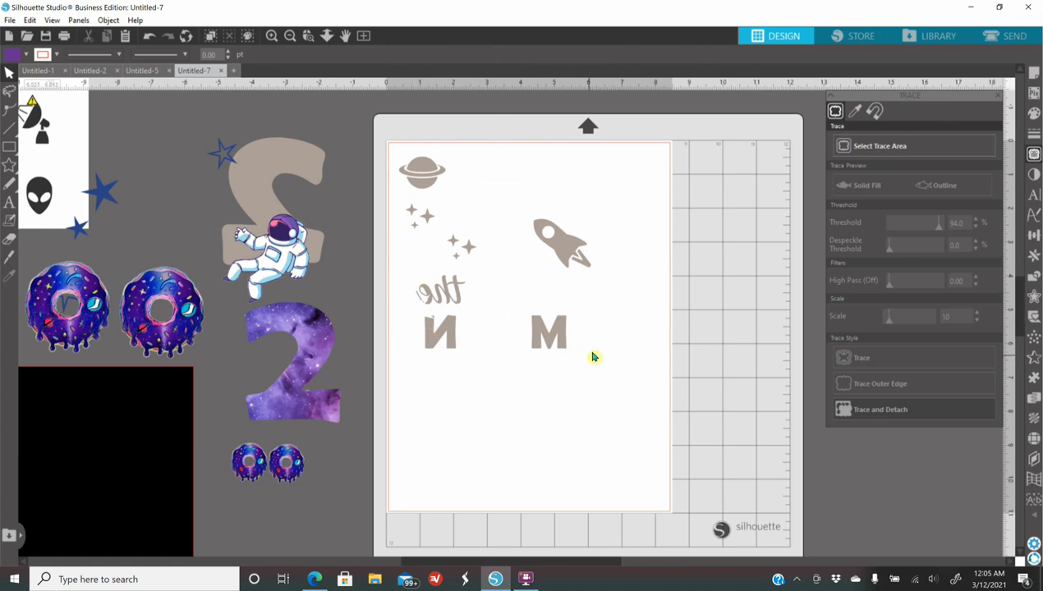
- Set all the taupe pieces on the page to Cut, using the my vinyl material
click(1015, 37)
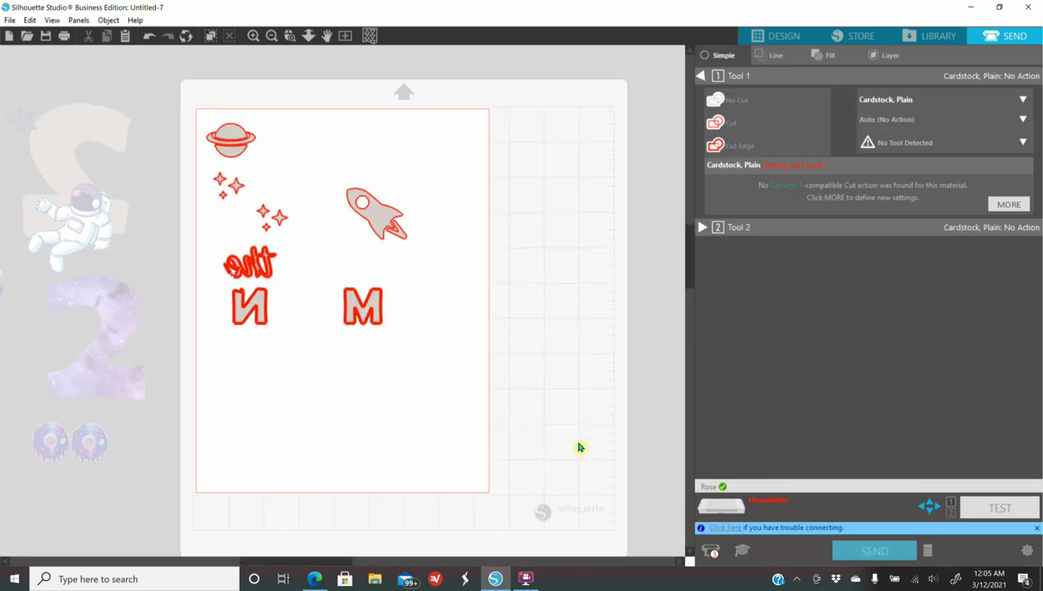
drag(195, 93, 460, 374)
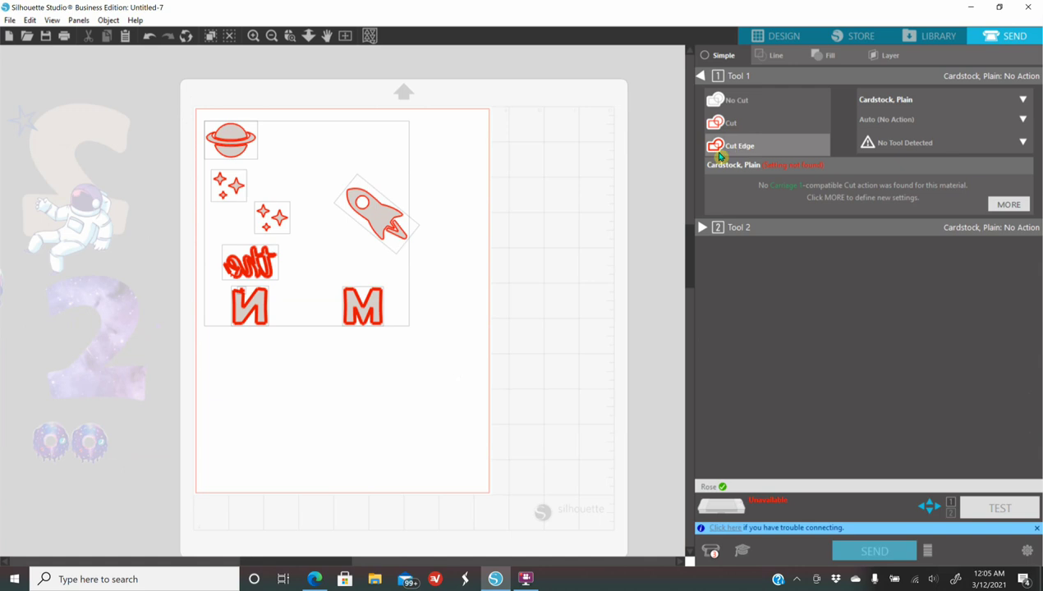
click(739, 129)
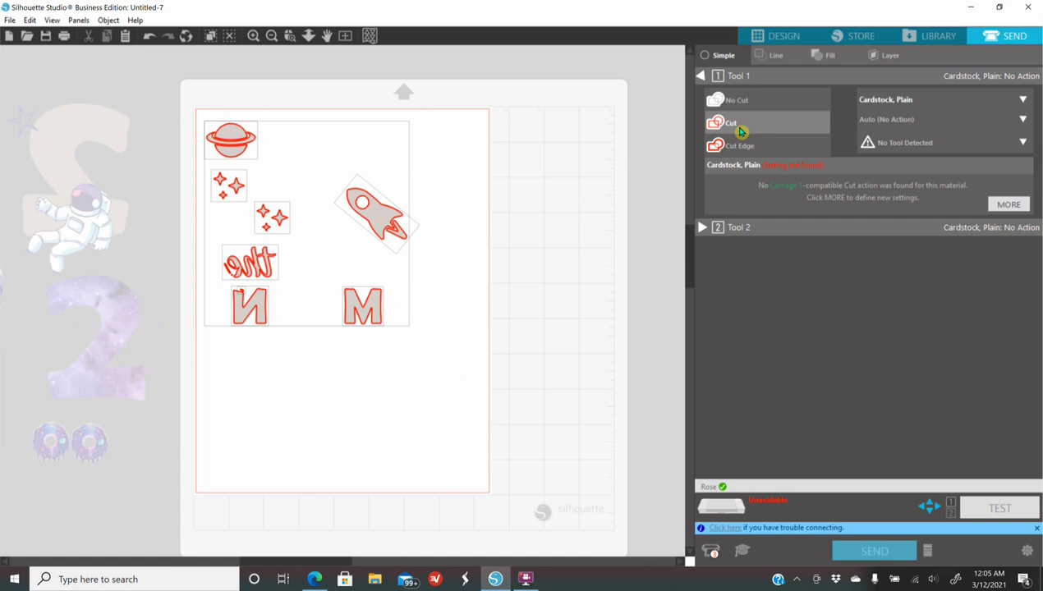
click(901, 100)
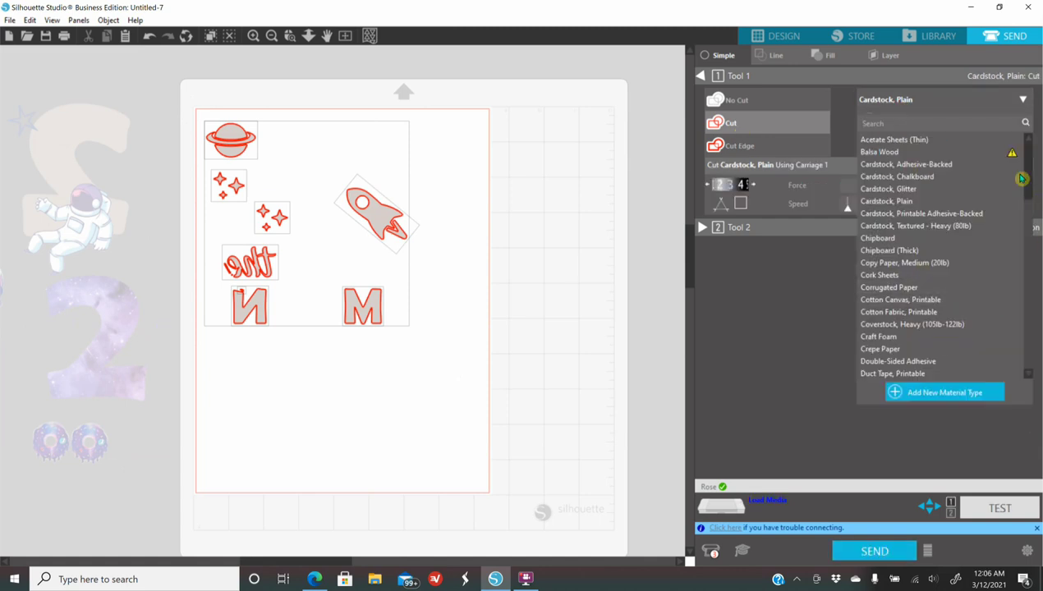
drag(1029, 178, 998, 366)
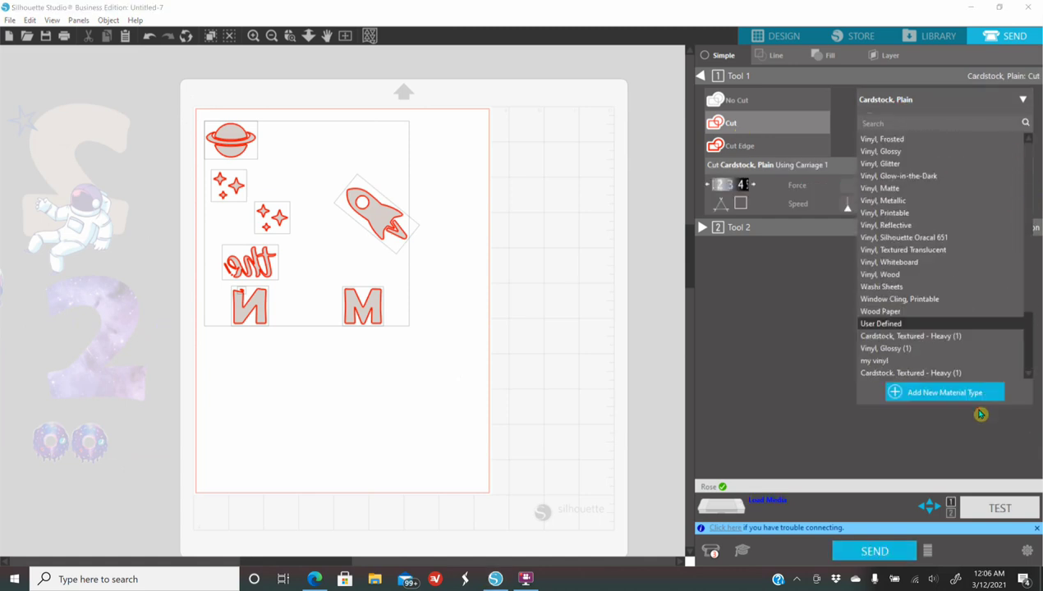
click(877, 360)
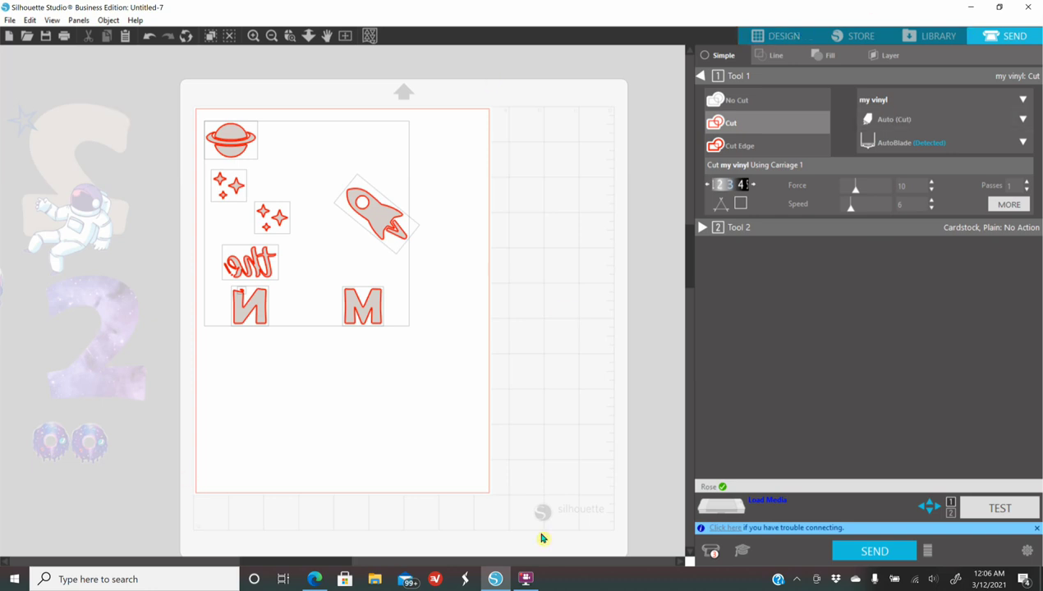
- Return to the design view, move the small taupe pieces off the page, and place the mirrored taupe 2 in its upper-left corner
click(766, 36)
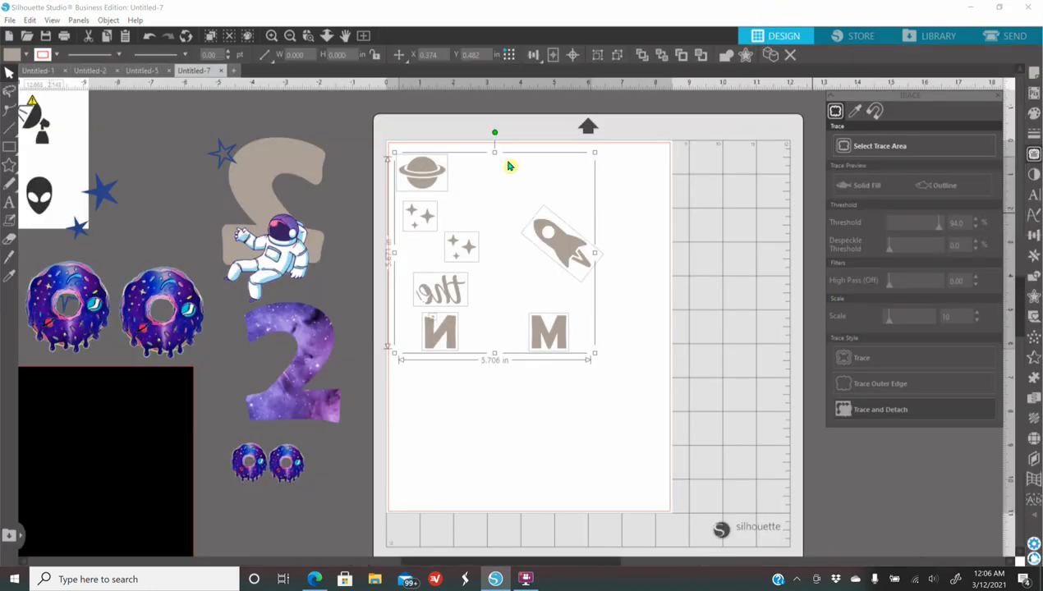
click(291, 38)
drag(552, 270, 842, 226)
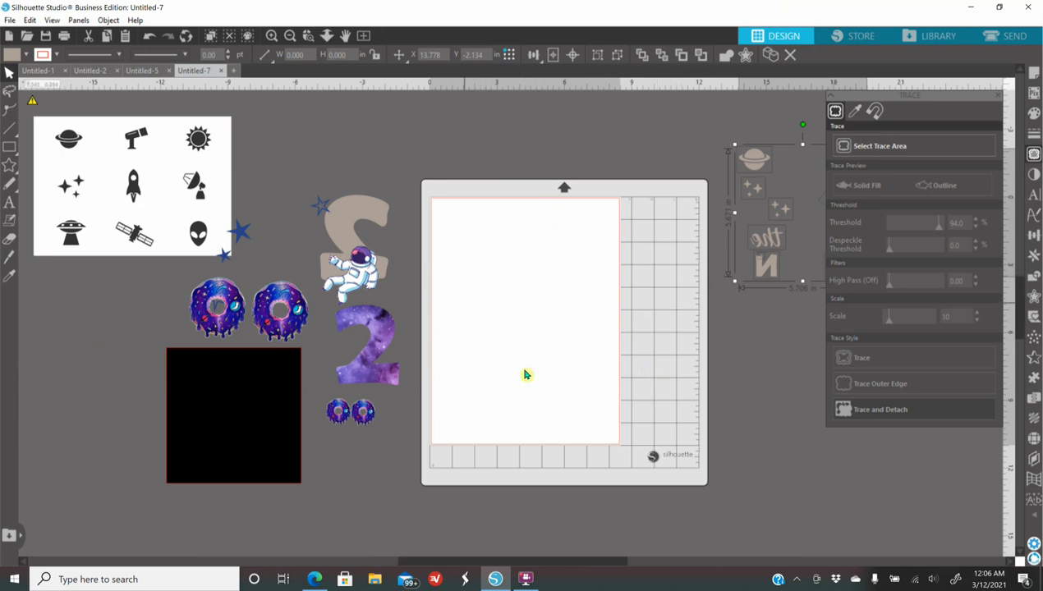
click(1034, 73)
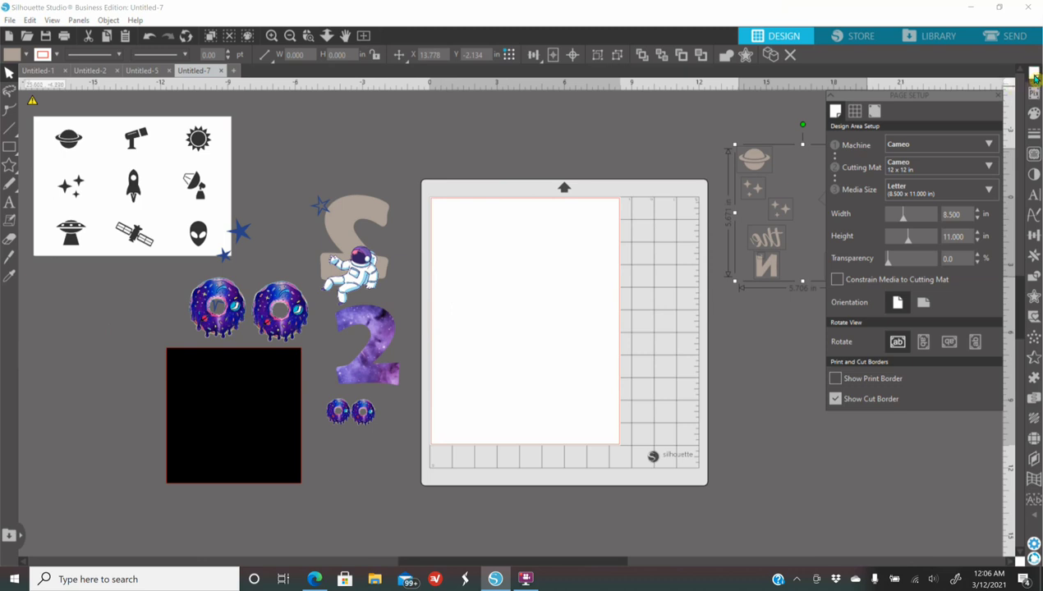
click(873, 113)
click(835, 114)
drag(887, 269, 857, 291)
drag(353, 238, 473, 234)
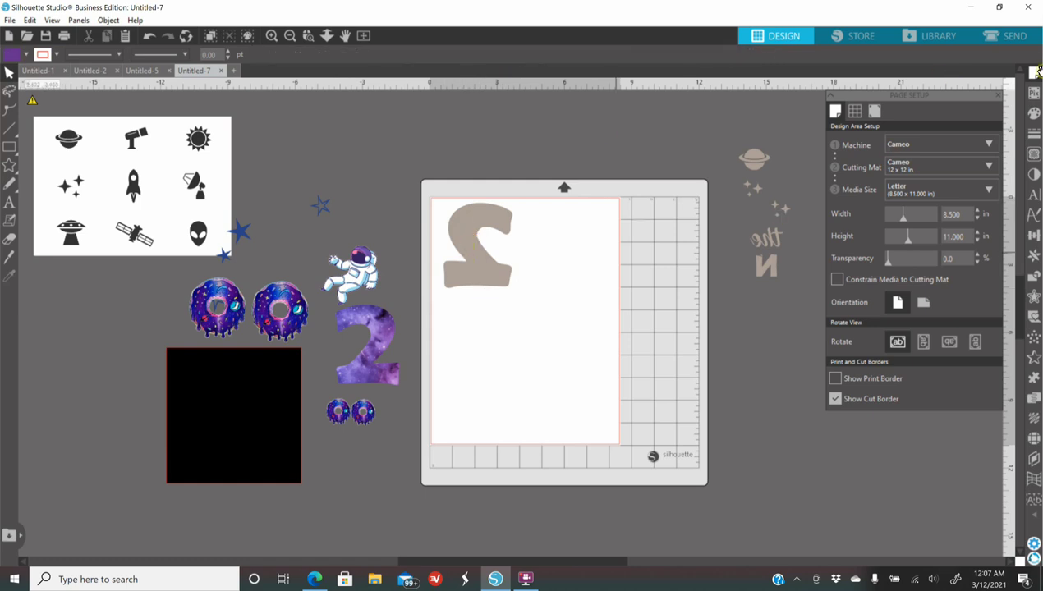
- Set the mirrored taupe 2 to Cut in the send view
click(1015, 38)
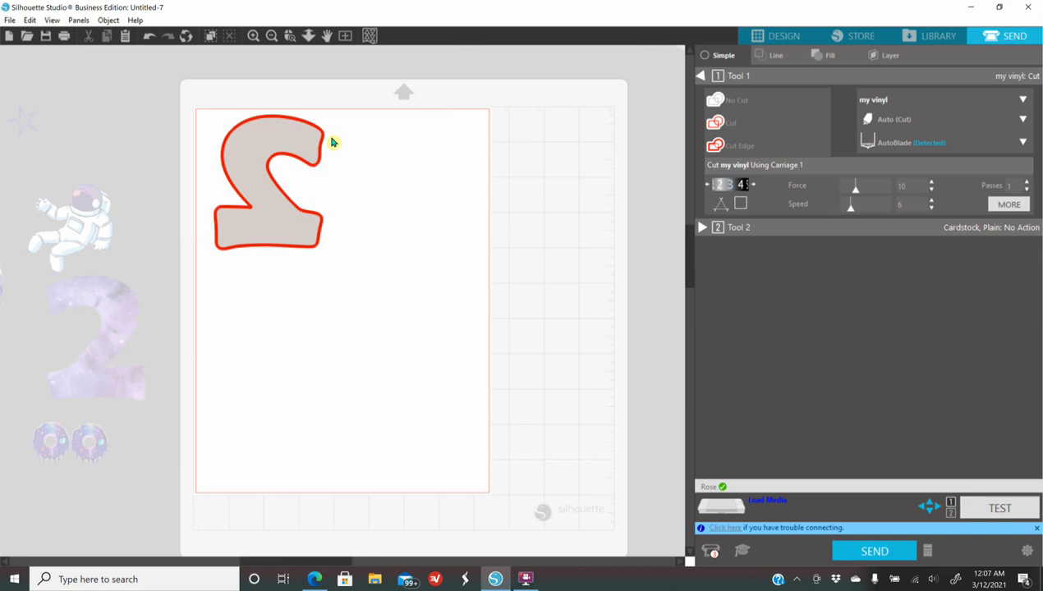
click(307, 230)
click(730, 123)
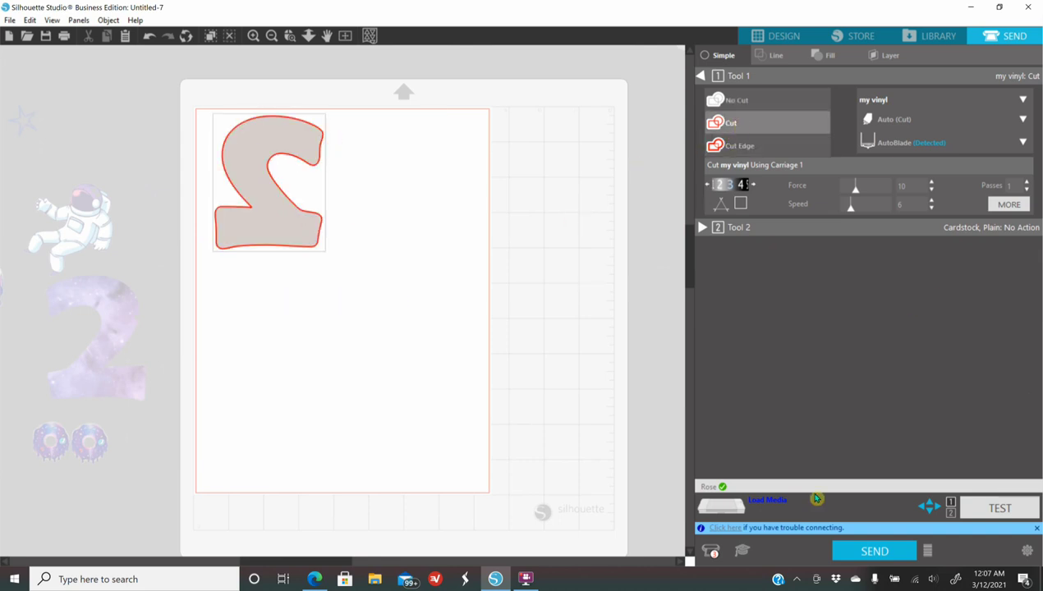
- Replace the taupe 2 on the page with the galaxy-filled 2 and check its cut lines in the send view
click(785, 36)
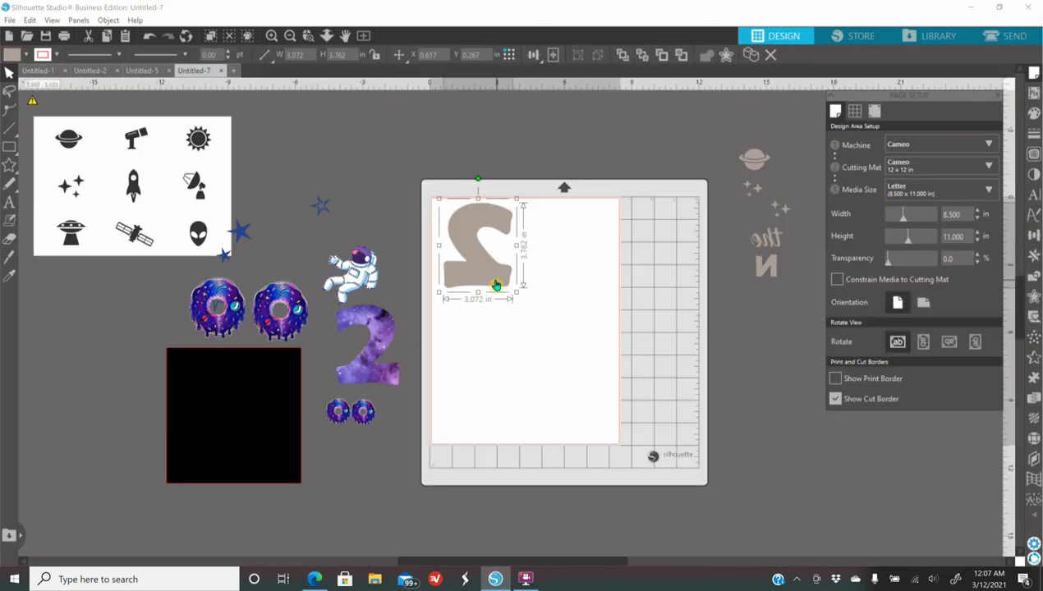
drag(496, 284, 141, 394)
drag(360, 377, 486, 282)
click(464, 301)
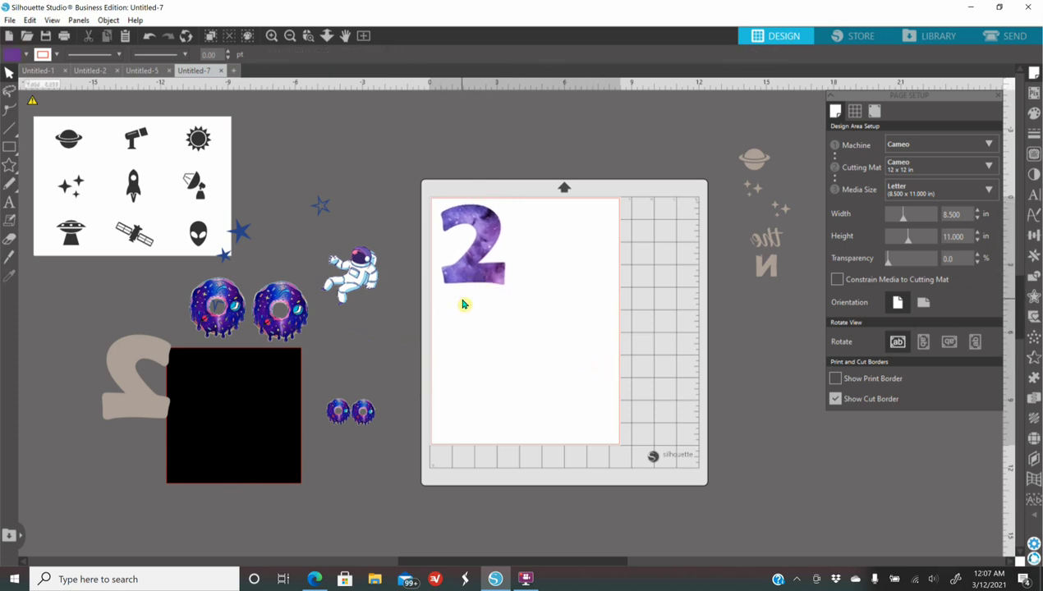
click(1005, 37)
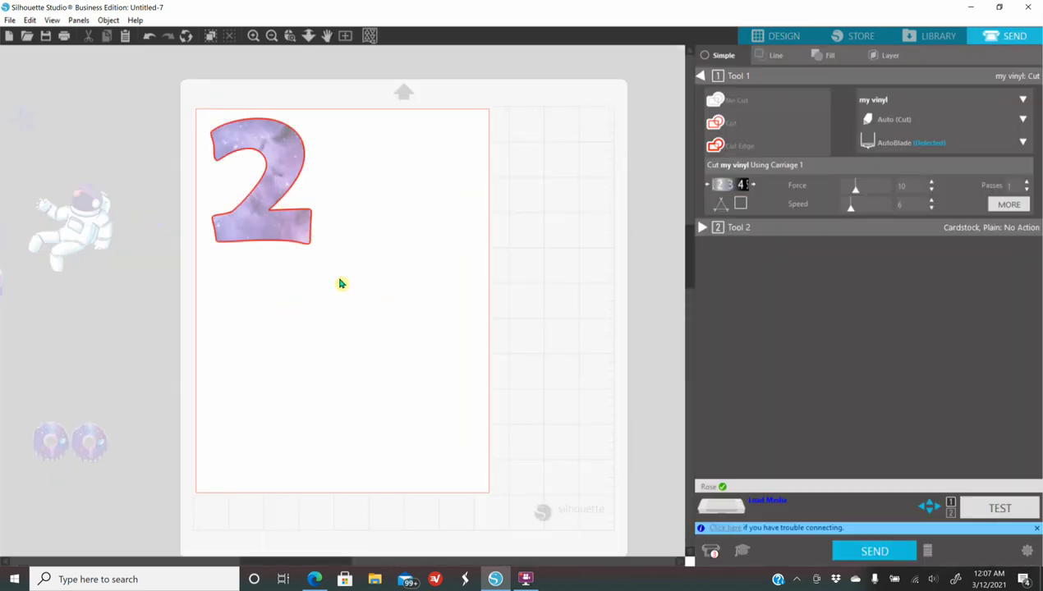
- Move the galaxy-filled 2 off the page below the taupe pieces and place the astronaut on the page
click(785, 36)
drag(505, 252, 792, 359)
click(449, 289)
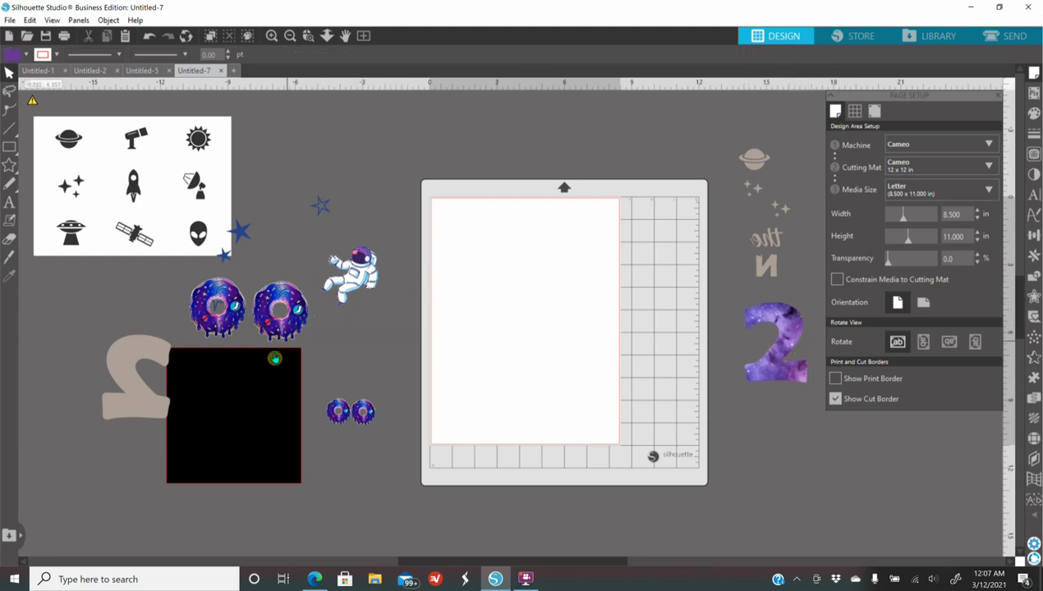
drag(360, 259, 493, 220)
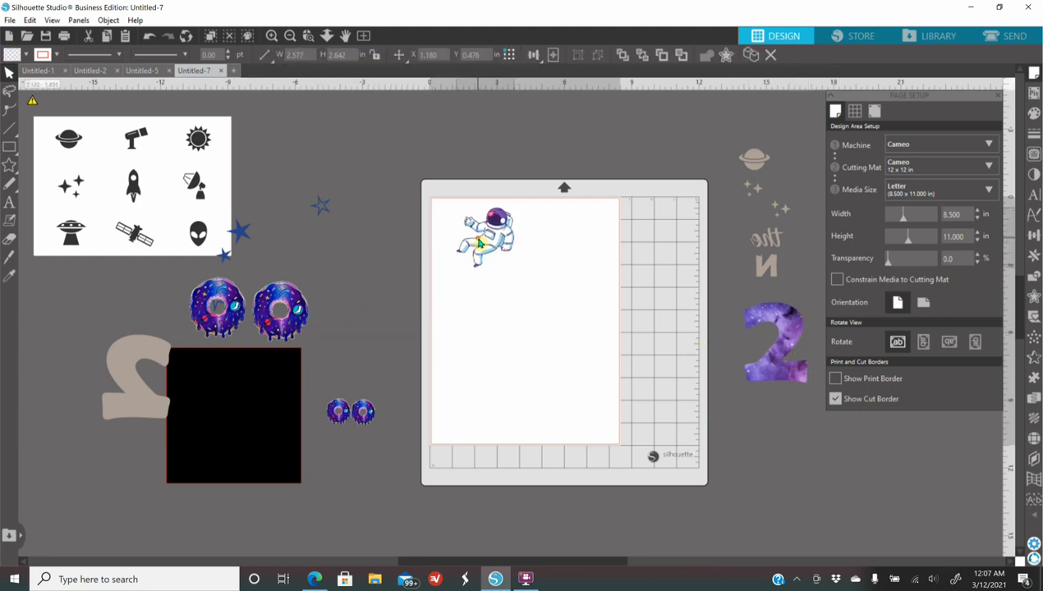
- Place the two large donuts on the page beside and below the astronaut, with the small donut pair beneath them
click(281, 329)
click(355, 348)
drag(282, 317, 575, 238)
drag(240, 319, 587, 325)
drag(573, 243, 564, 248)
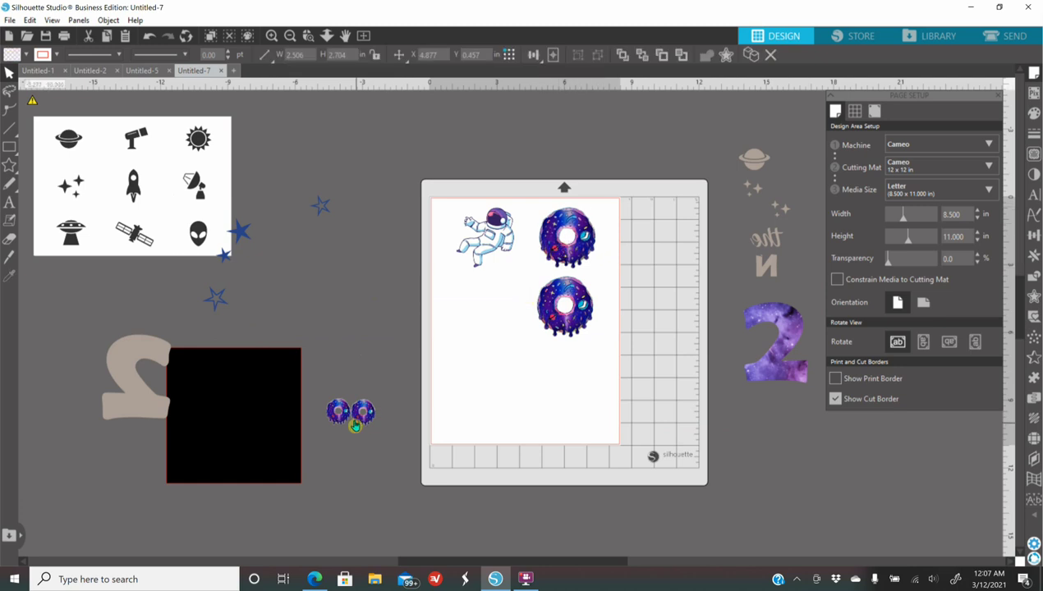
drag(367, 412, 547, 372)
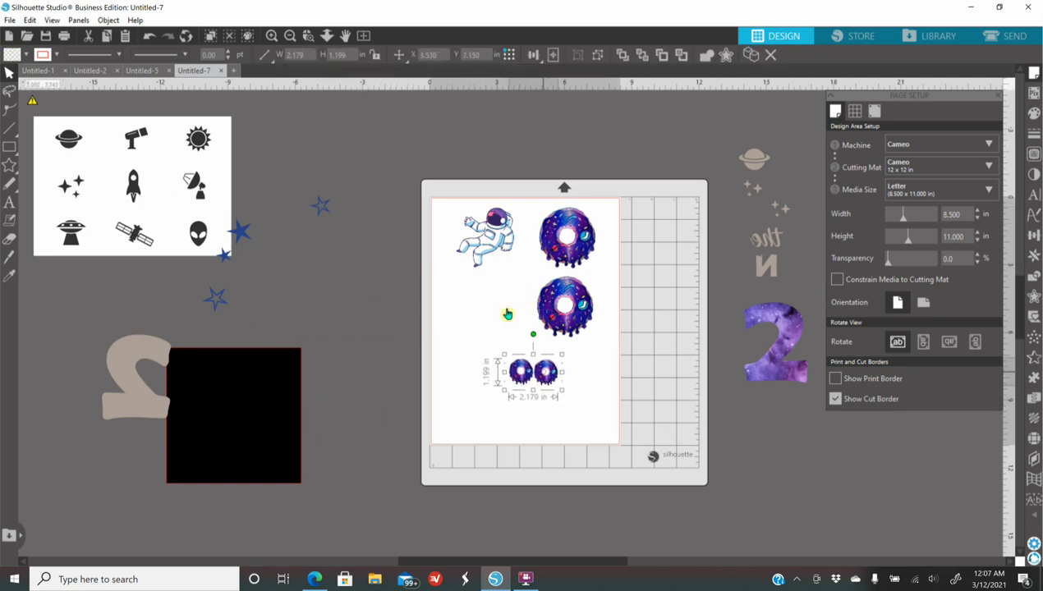
- Rearrange the astronaut and the two large donuts closer to the middle of the page, away from its corners
drag(476, 237, 476, 267)
drag(556, 315, 522, 337)
drag(574, 246, 576, 274)
drag(514, 335, 490, 334)
drag(480, 261, 491, 249)
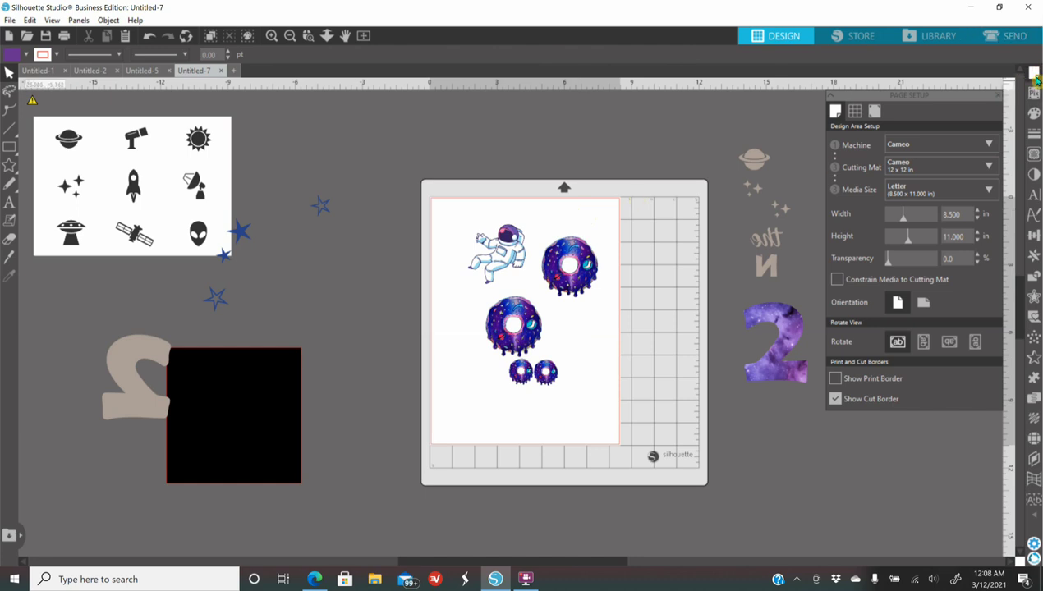
- Turn on the registration marks and select the astronaut and all donuts in the send view to check their cut lines
click(873, 115)
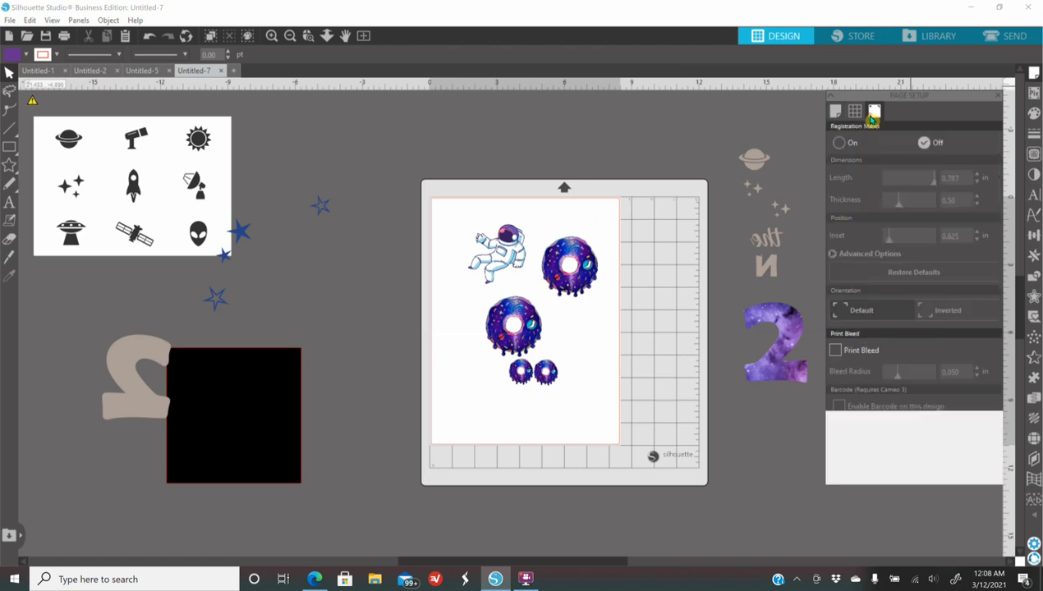
click(838, 144)
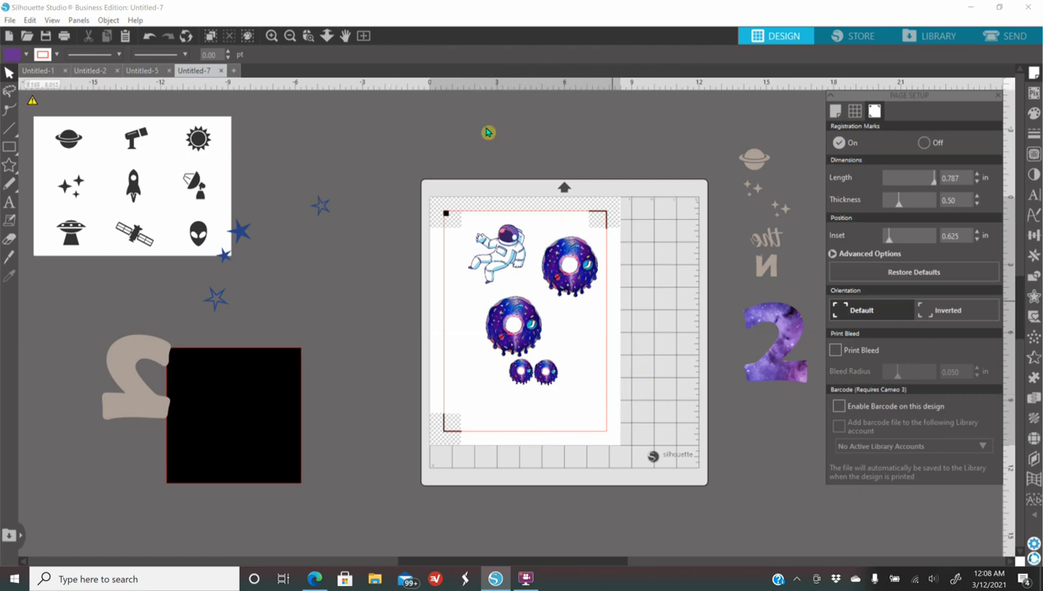
click(1013, 42)
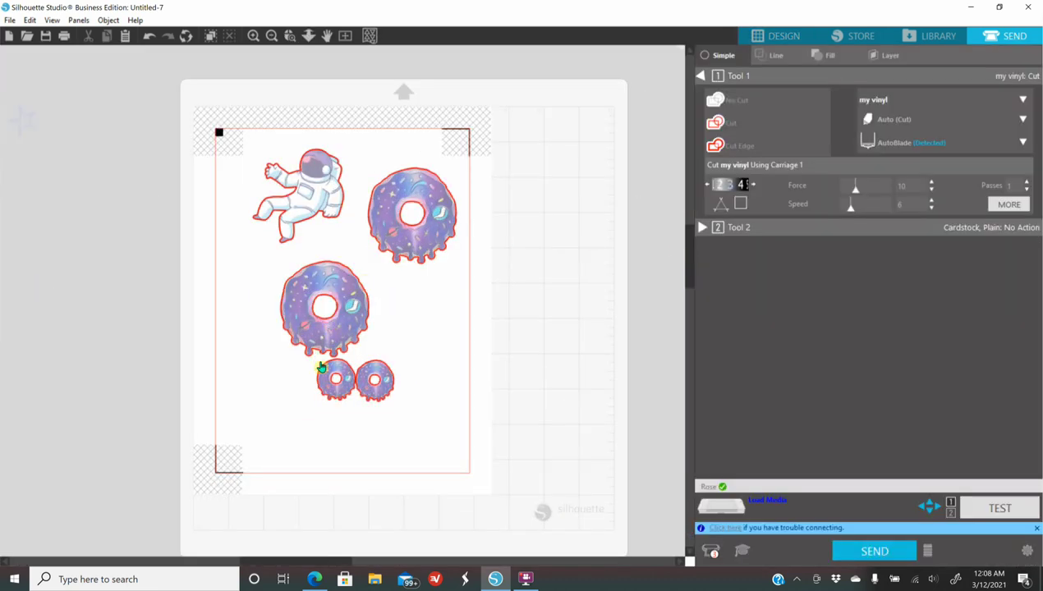
drag(243, 141, 394, 367)
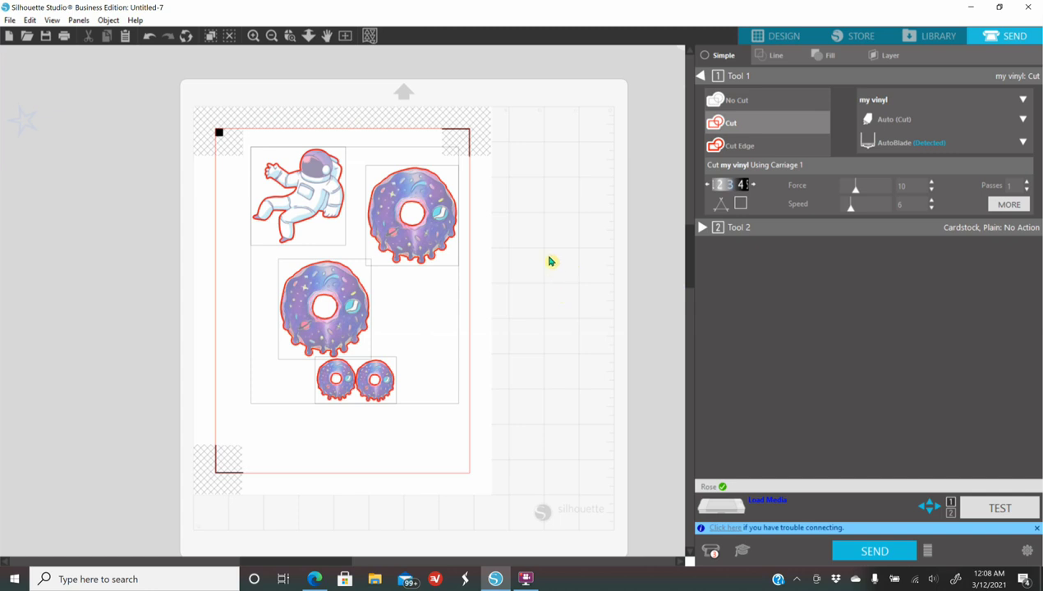
- Review the design's print preview and the WF-7720 printer's preferences, closing them without printing
click(768, 35)
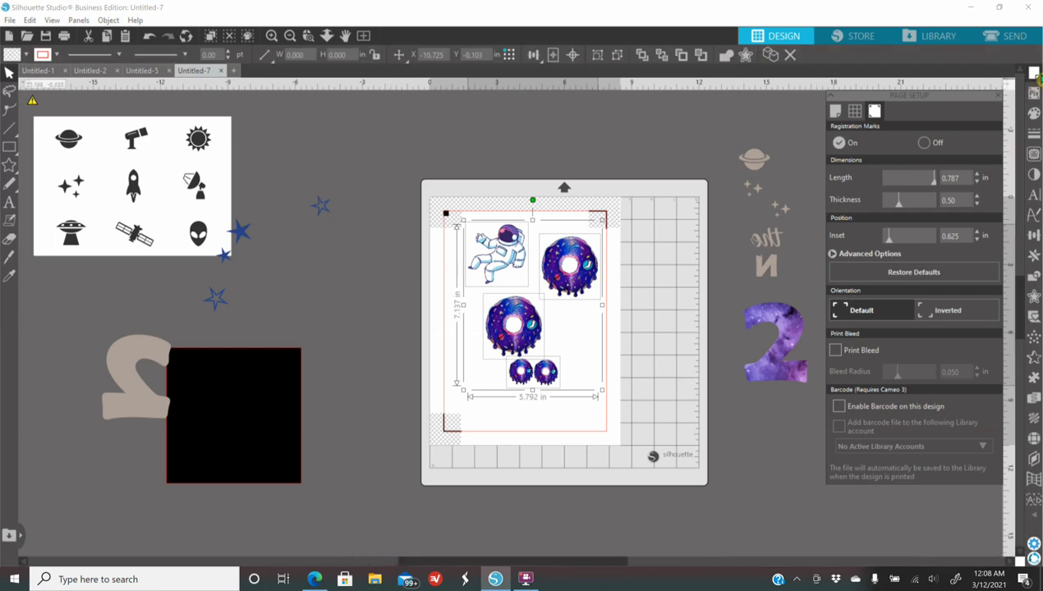
click(1033, 74)
click(1032, 74)
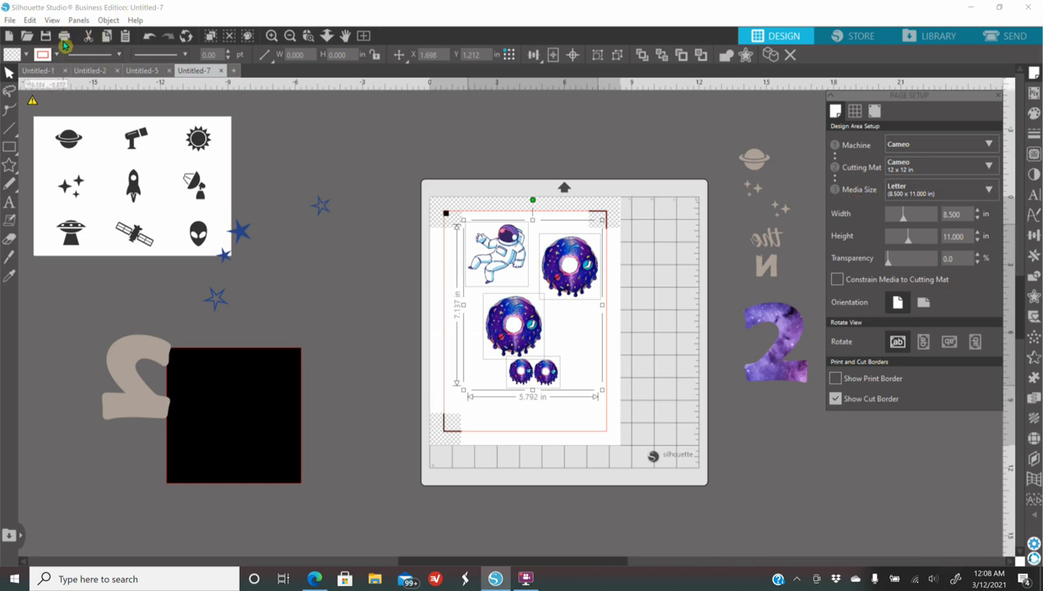
click(64, 39)
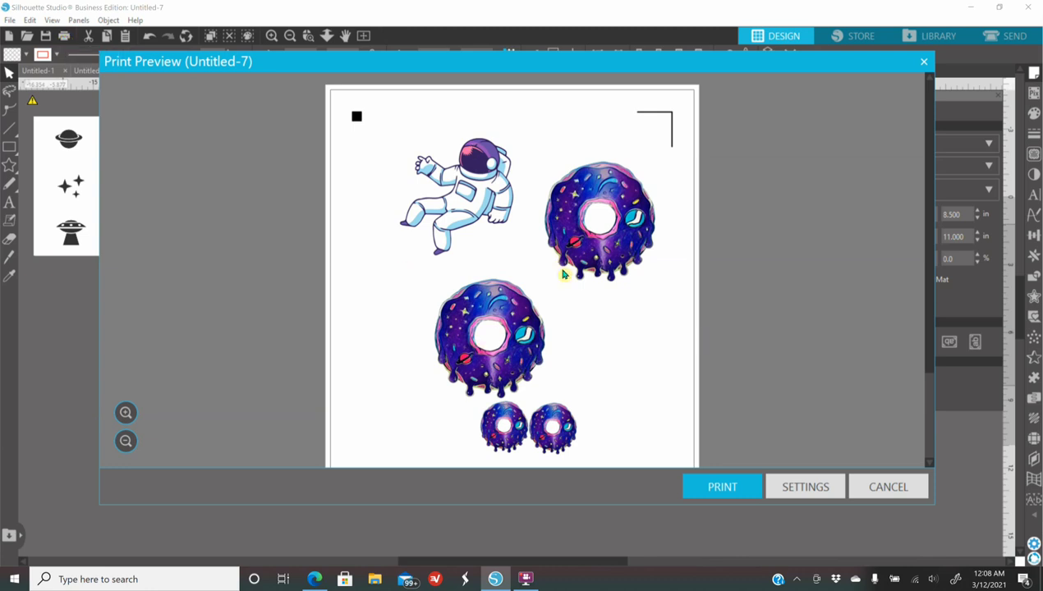
click(727, 497)
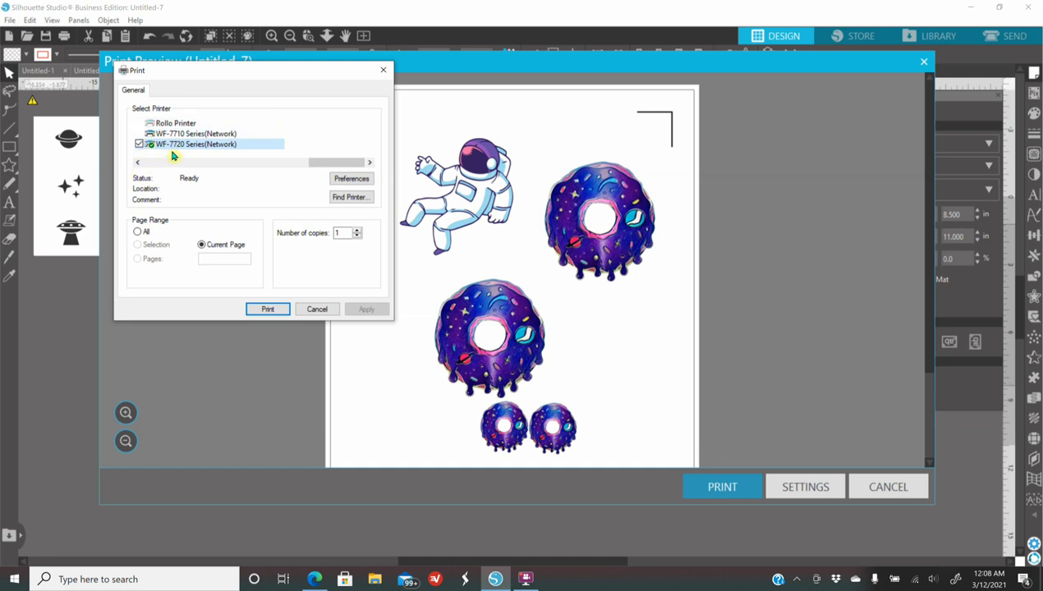
click(353, 179)
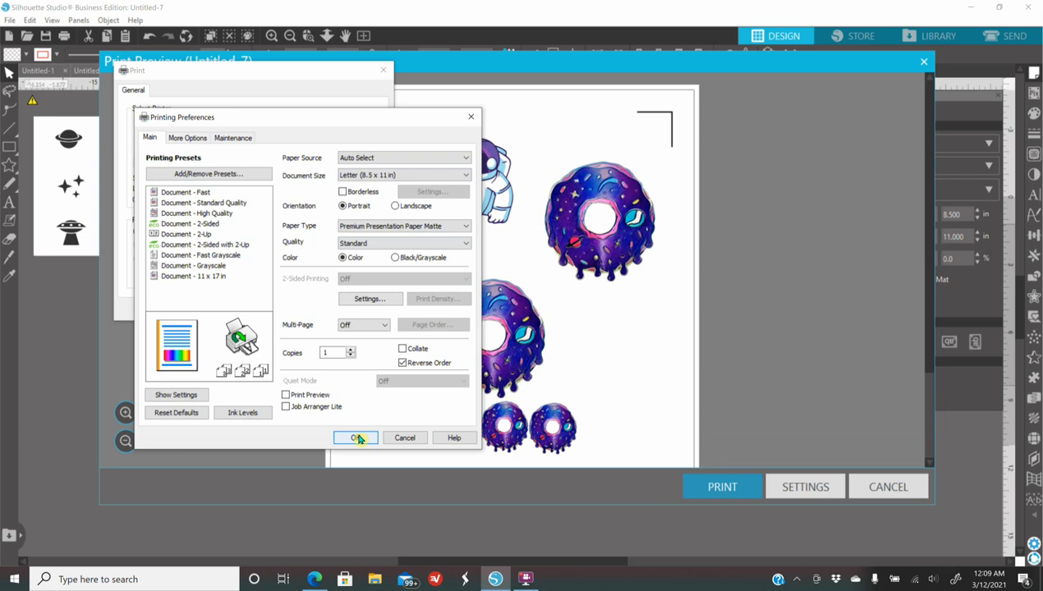
click(471, 116)
click(380, 76)
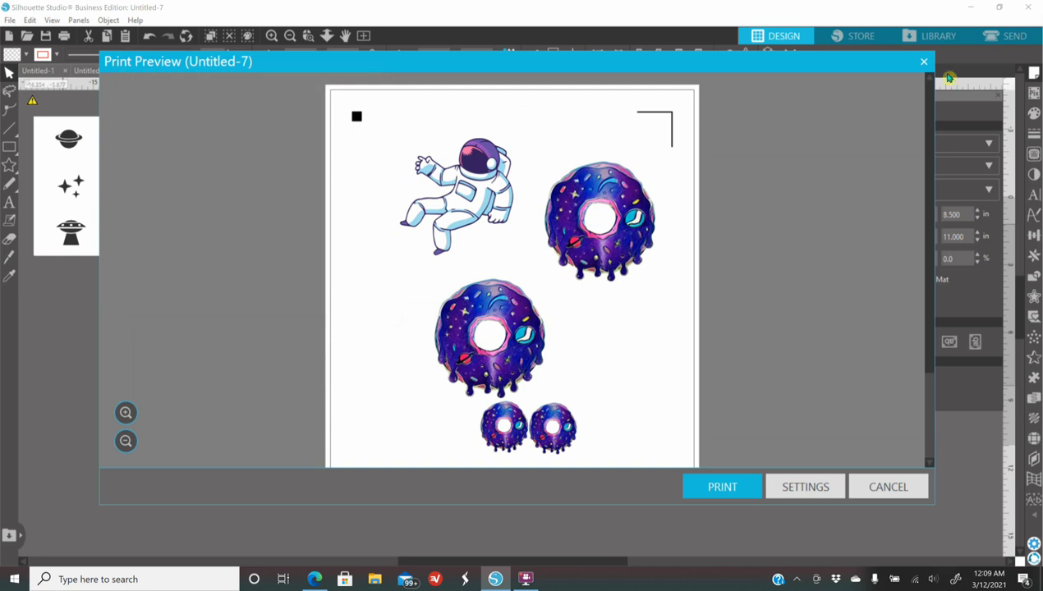
click(925, 67)
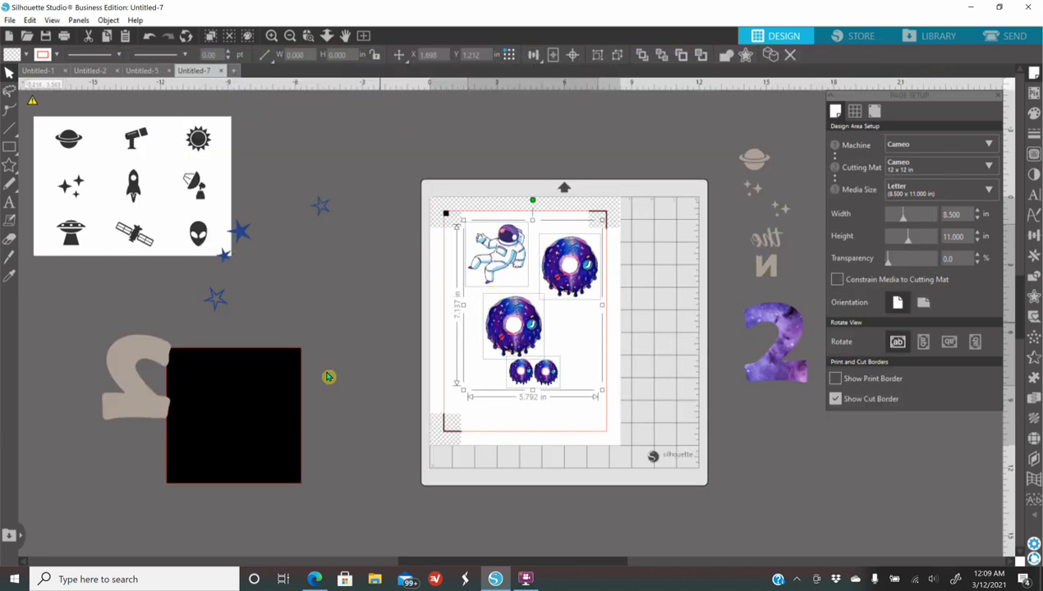
- Move the black square clear of the taupe 2 and the space icon sheet away from the blue stars
drag(230, 422, 298, 422)
drag(164, 233, 81, 227)
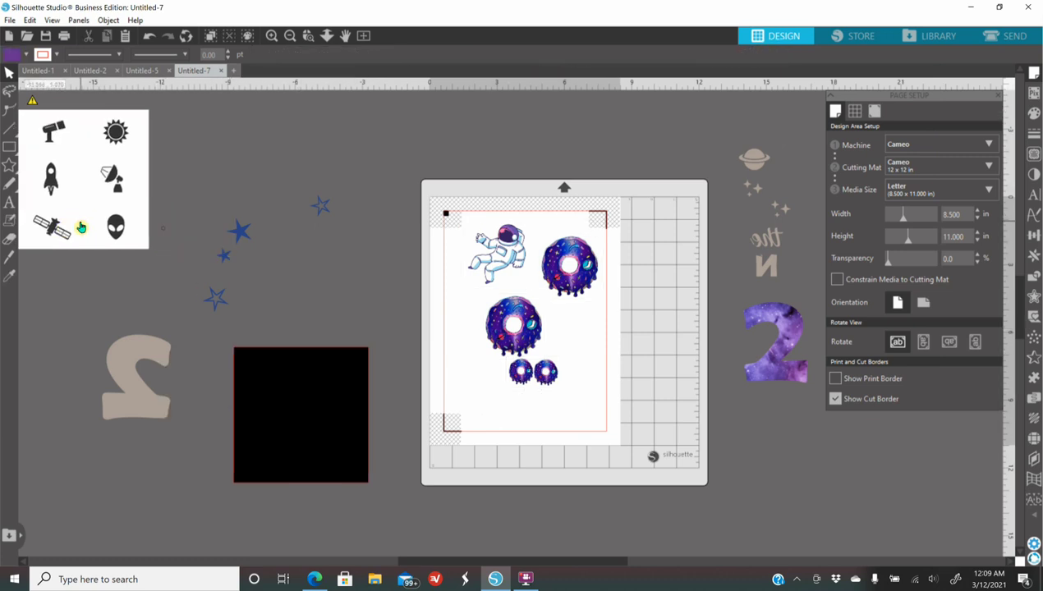